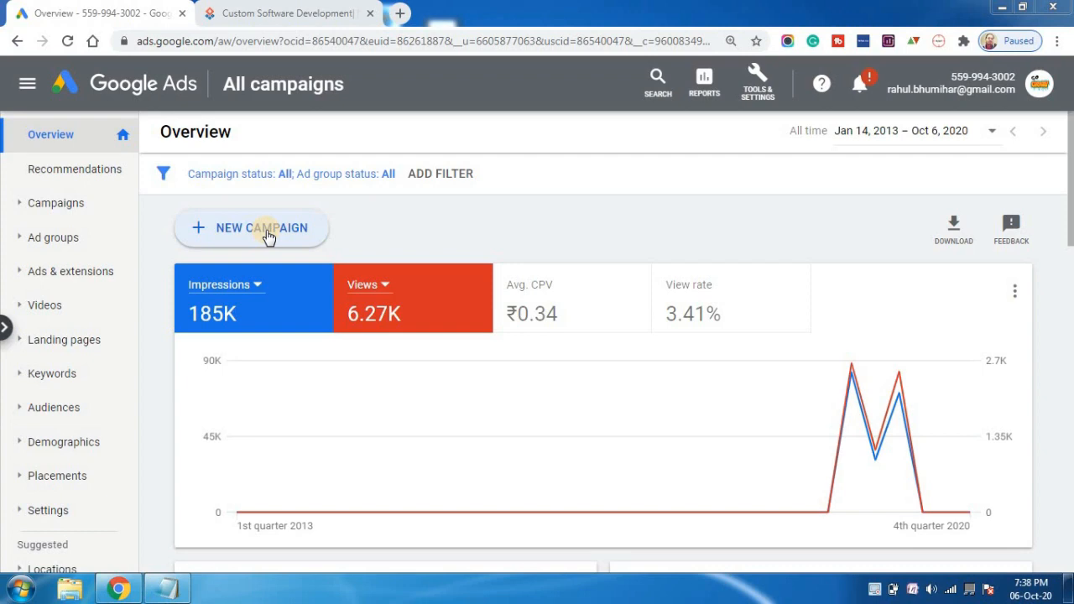
# Search Google for "web development services" in a new browser tab.
pyautogui.click(402, 14)
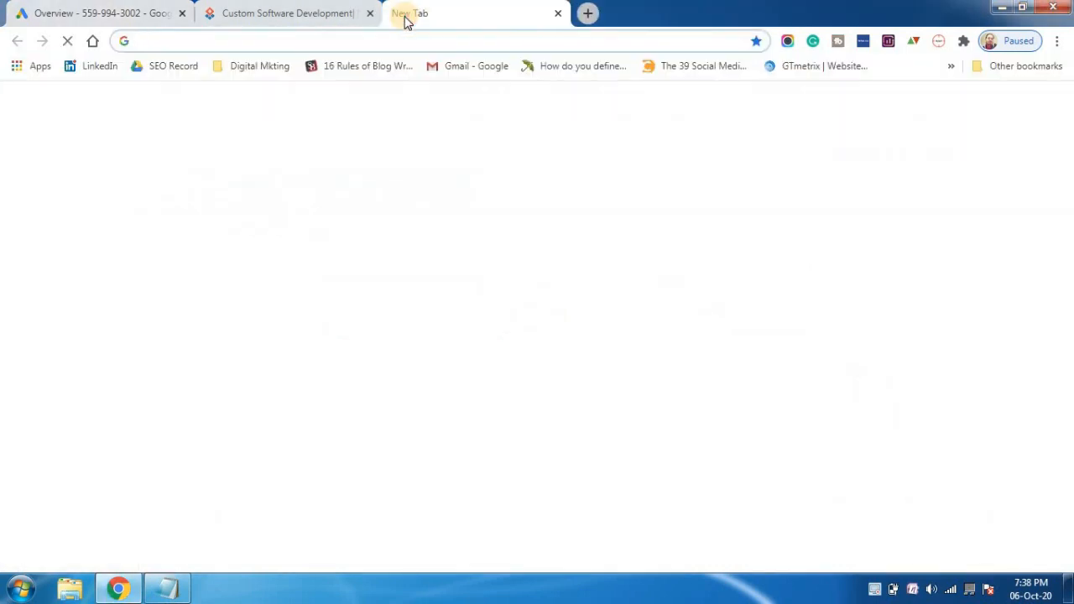
pyautogui.write('web ')
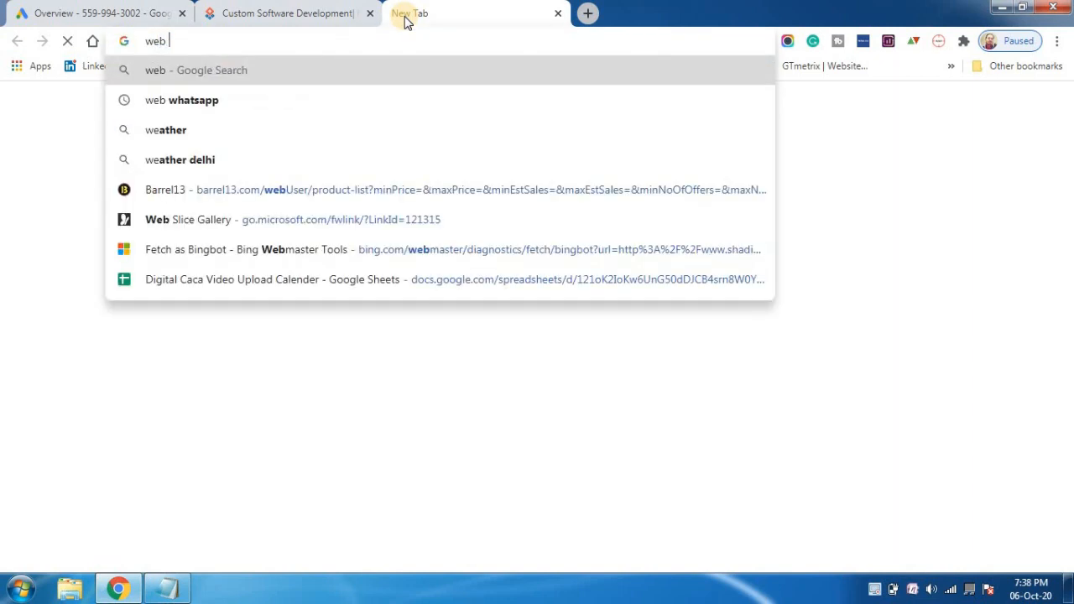
pyautogui.write('development ')
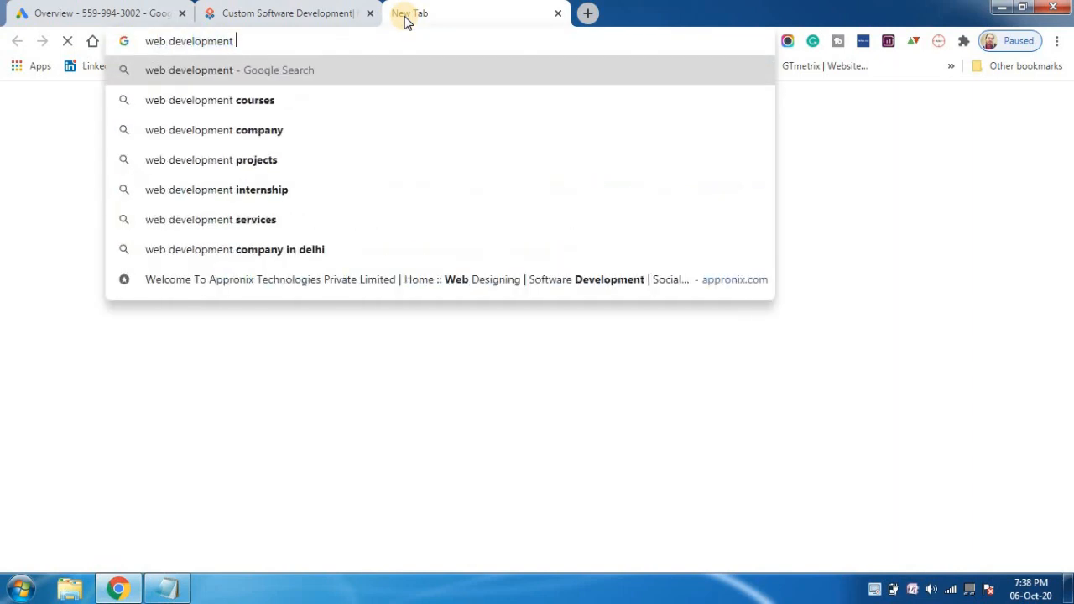
pyautogui.write('services')
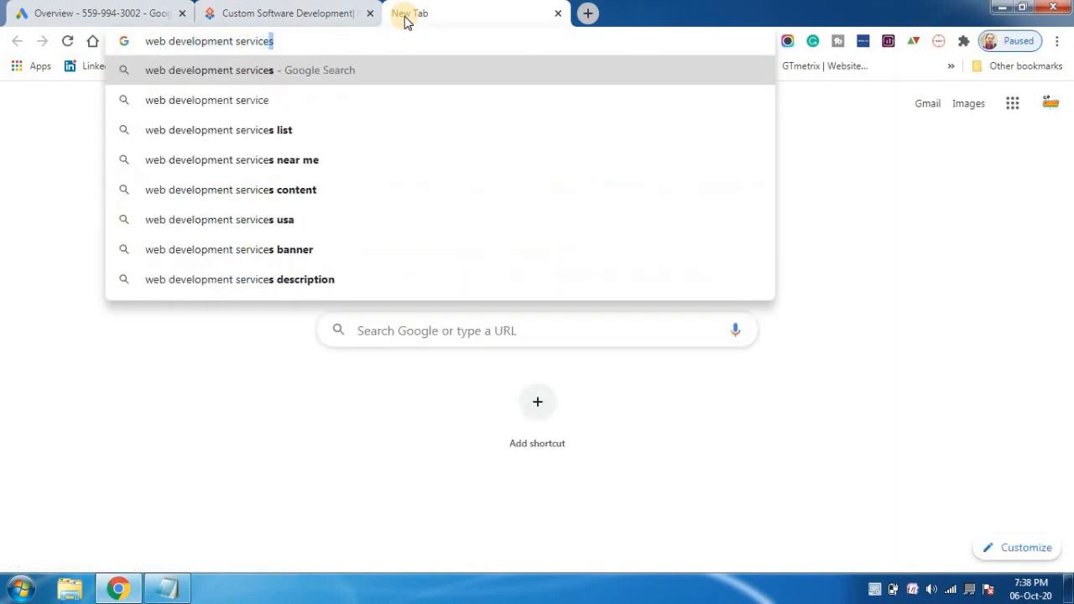
pyautogui.press('Return')
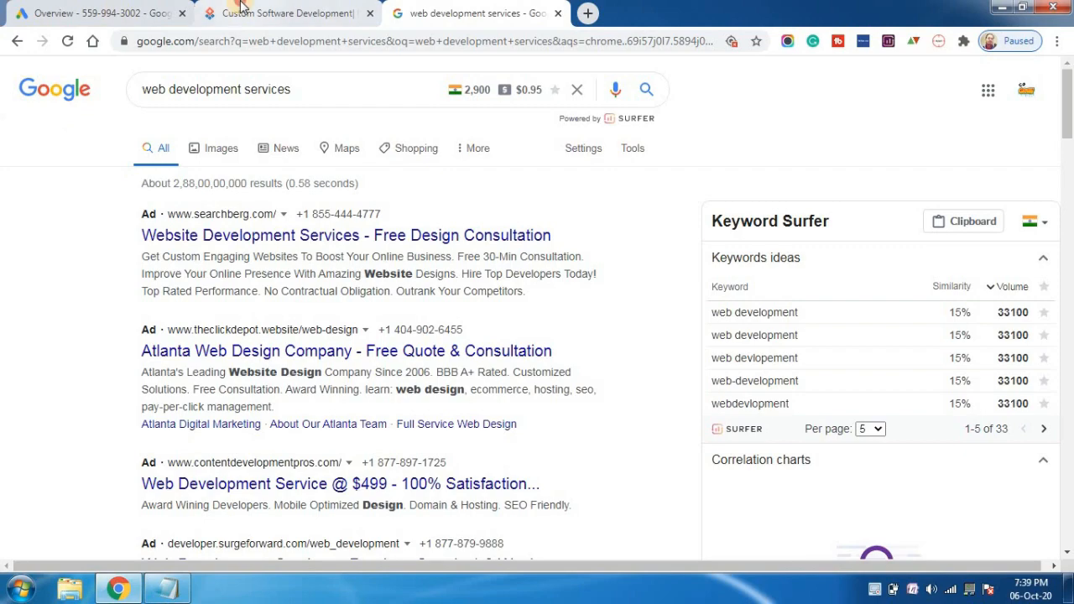
# Look over the homepage of the FineSoft Technologies website that is already open in the browser.
pyautogui.click(239, 13)
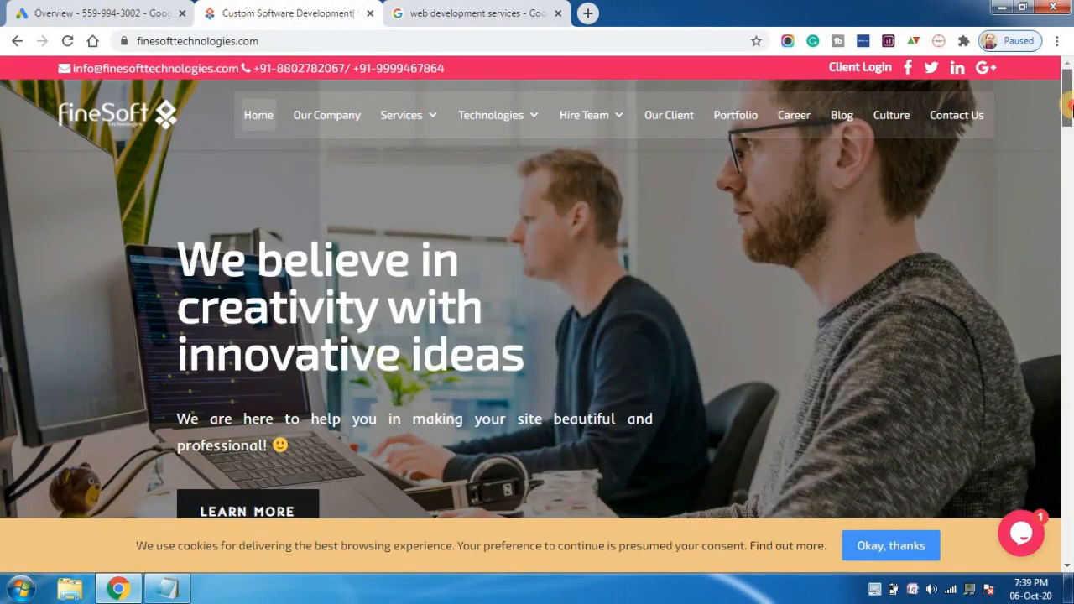
pyautogui.scroll(-3, 1069, 118)
pyautogui.scroll(-5, 1069, 118)
pyautogui.scroll(8, 1069, 118)
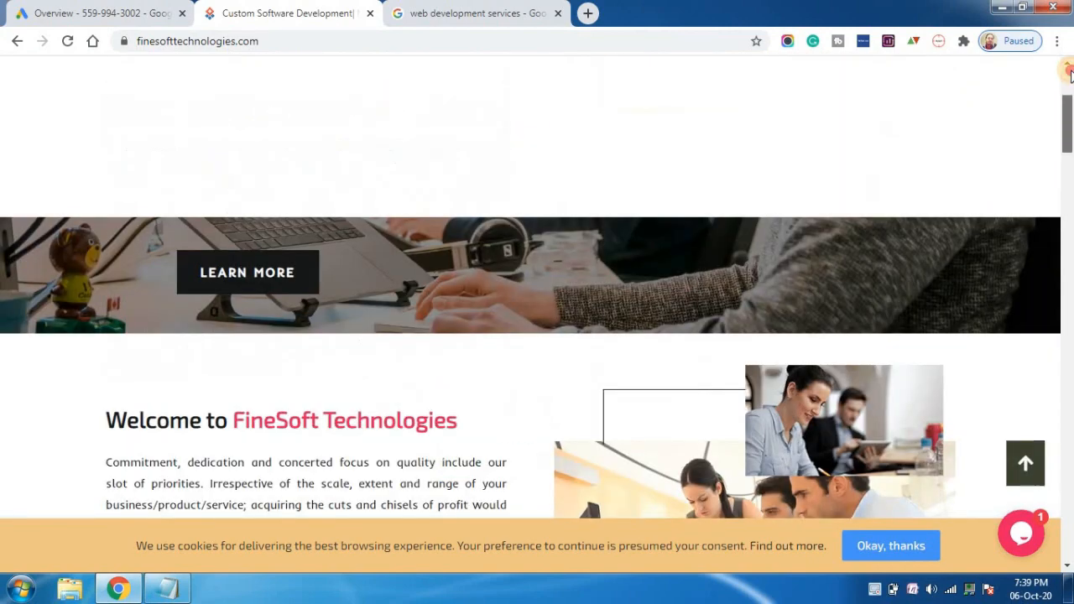
# Return to Google Ads, open the Keyword Planner and dismiss the guide on refining keywords.
pyautogui.click(157, 7)
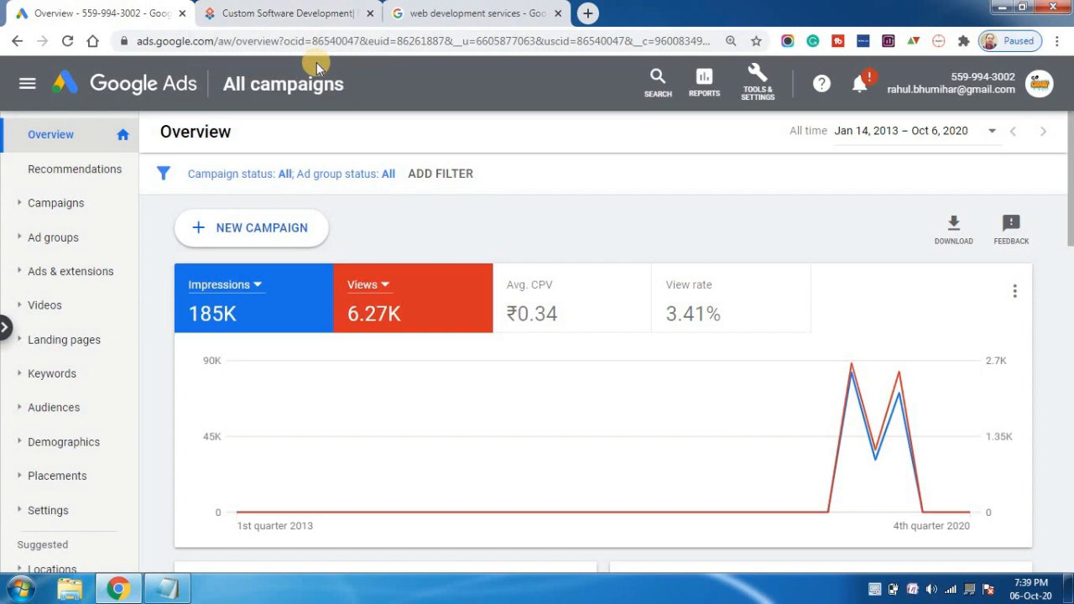
pyautogui.click(753, 98)
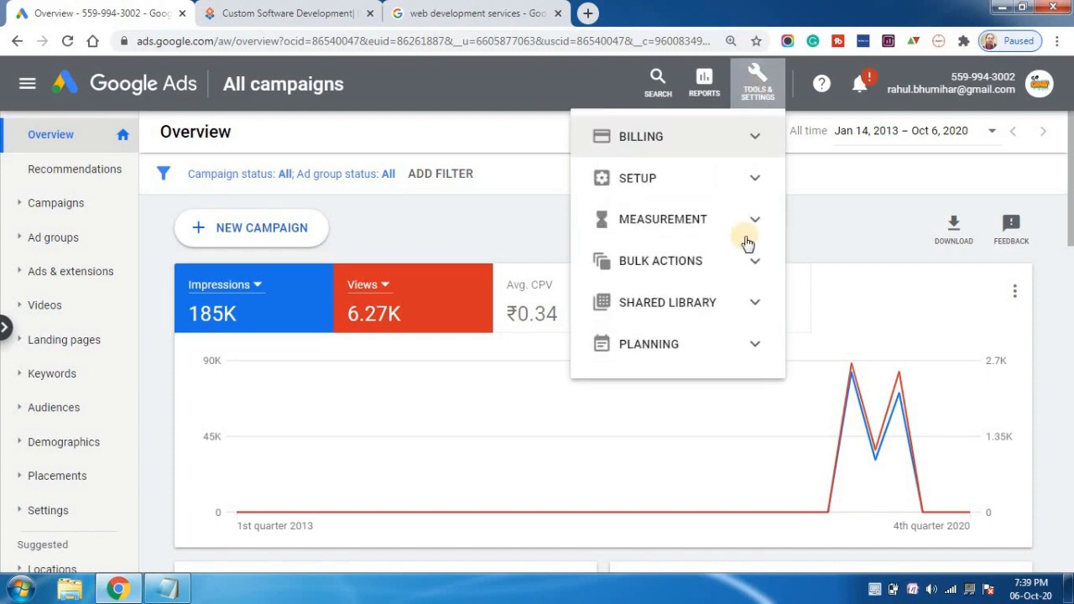
pyautogui.click(754, 348)
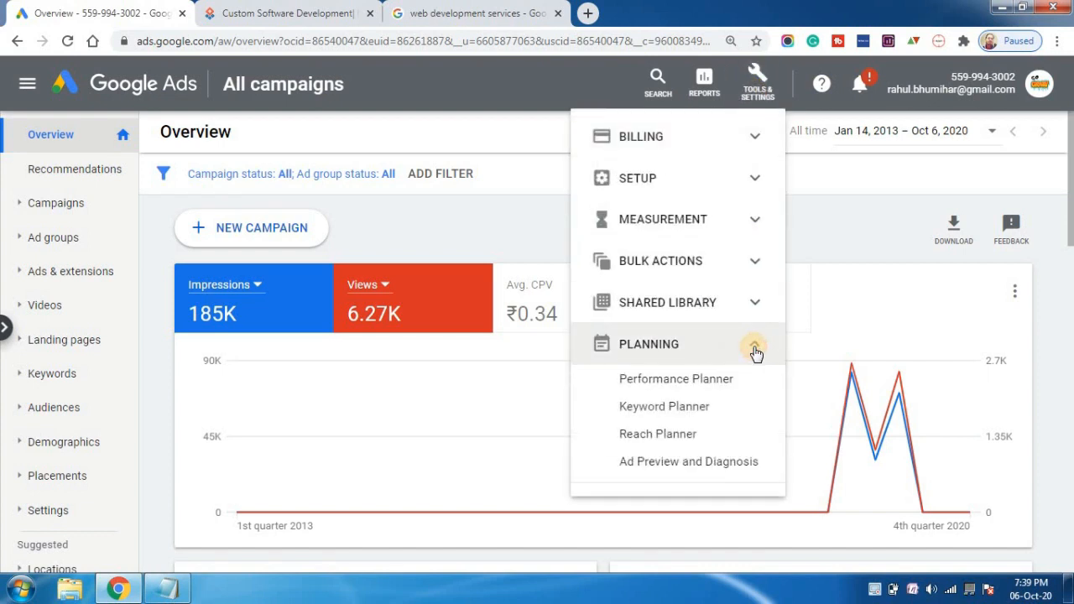
pyautogui.click(676, 409)
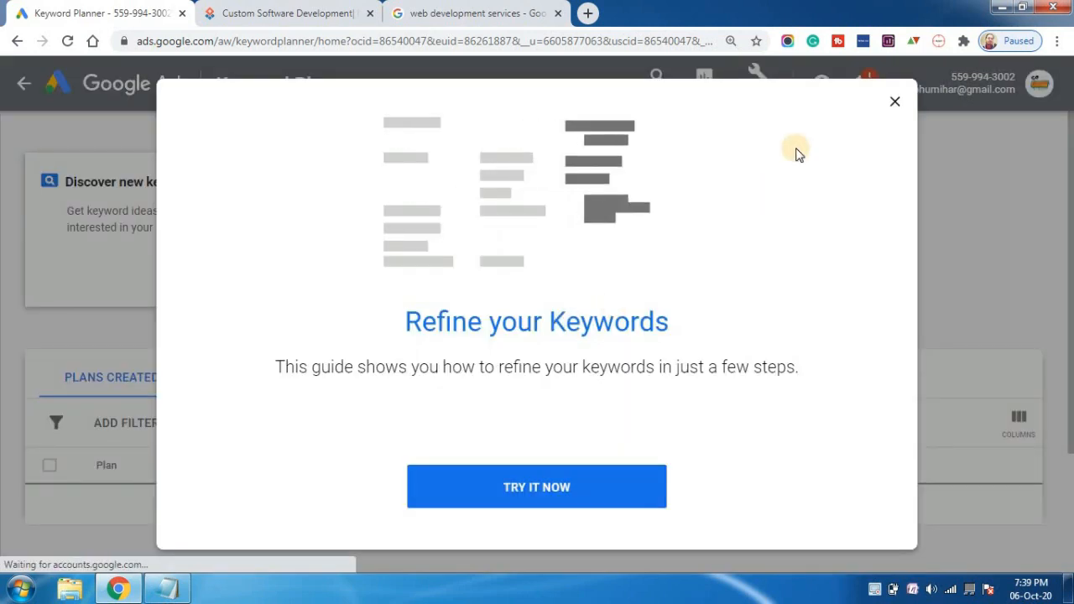
pyautogui.click(894, 102)
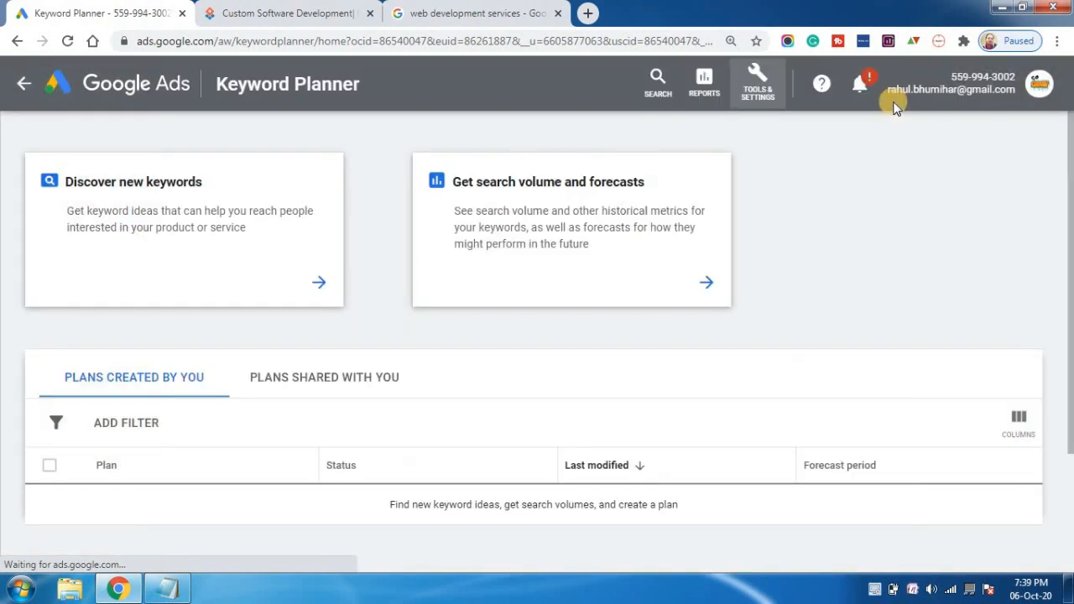
# Discover new keywords starting from "web development services" and get the keyword ideas.
pyautogui.click(180, 201)
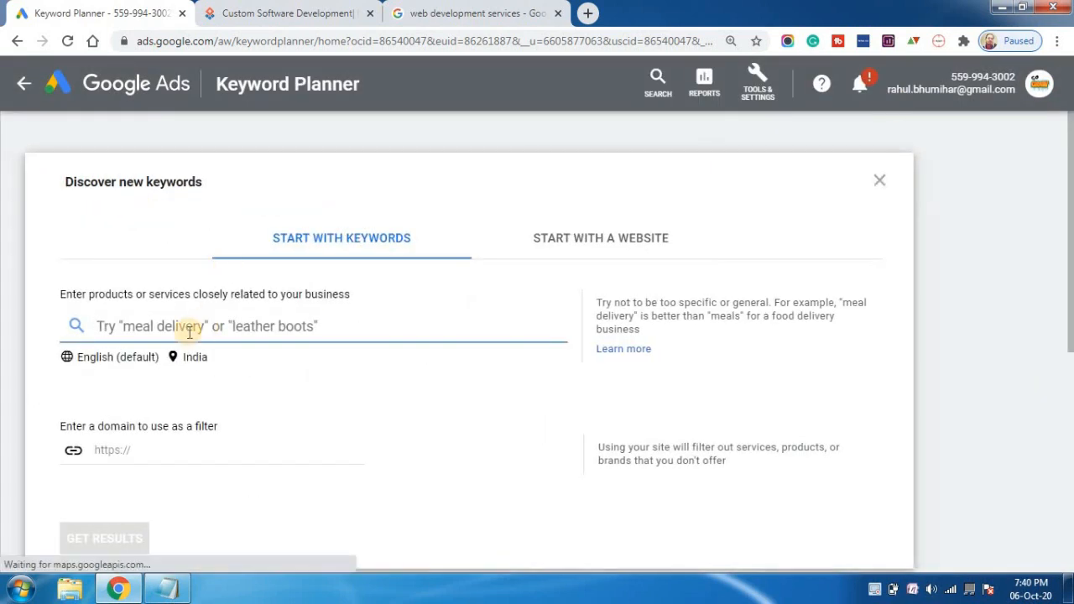
pyautogui.write('web')
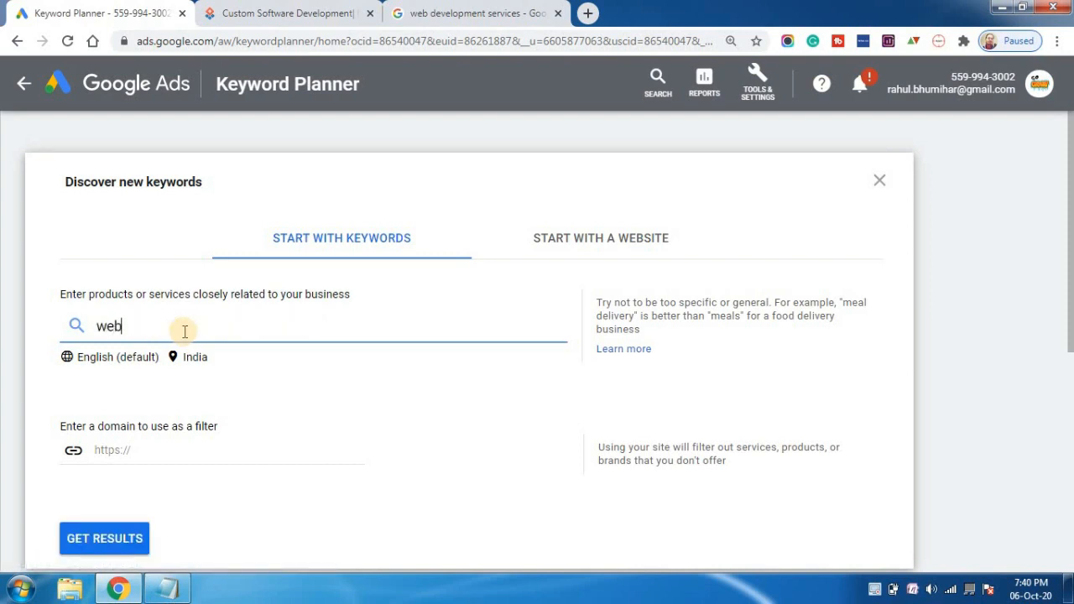
pyautogui.write(' development services')
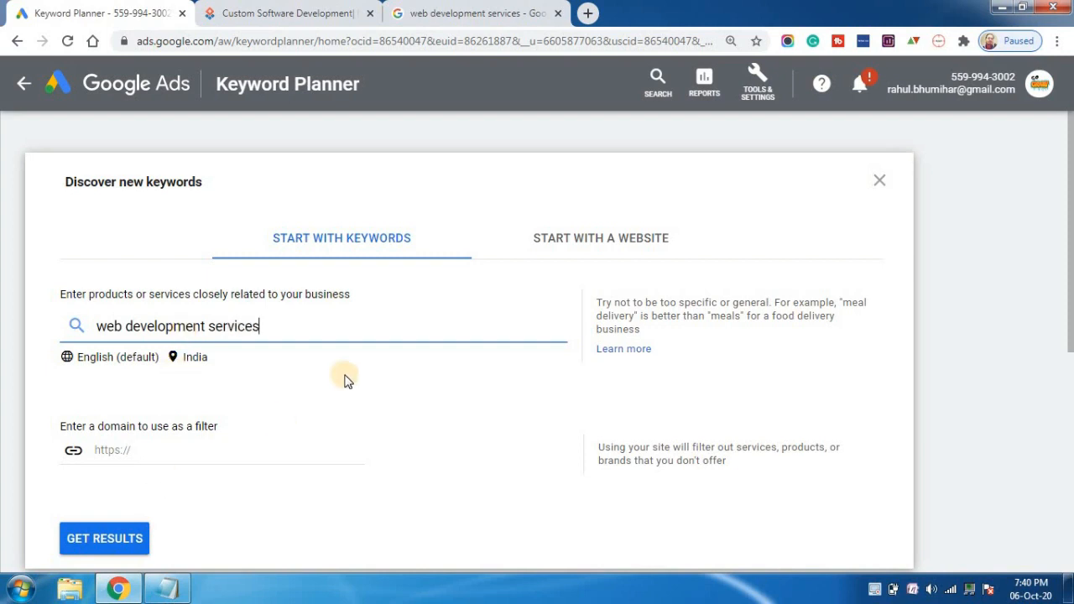
pyautogui.press('Return')
pyautogui.click(99, 537)
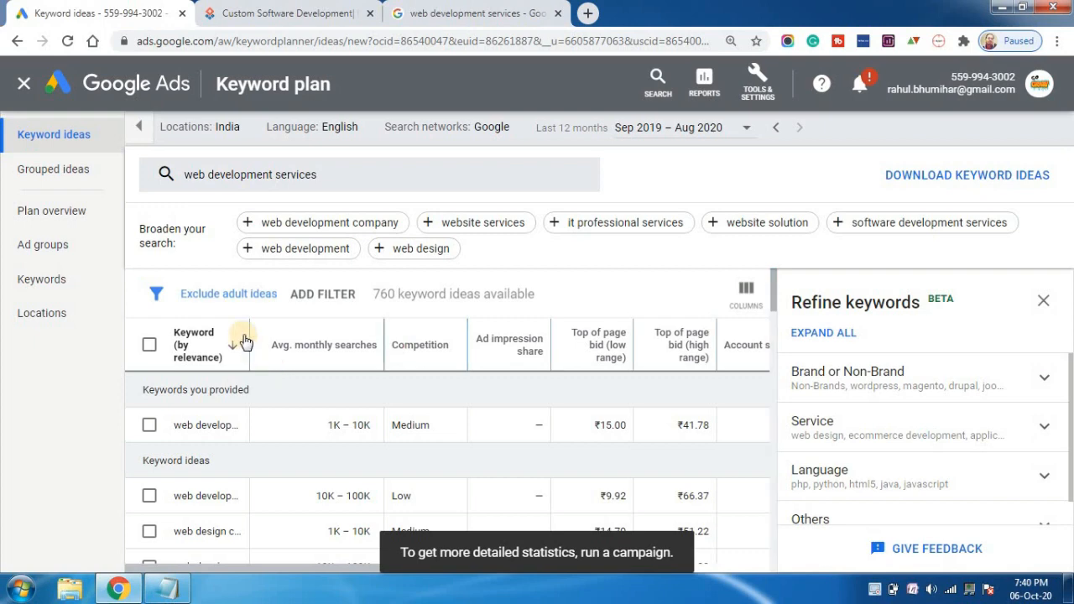
# Widen the keyword column to show full names and check the competition levels of "web development services" and "web development".
pyautogui.moveTo(250, 335); pyautogui.dragTo(434, 347)
pyautogui.moveTo(774, 298); pyautogui.dragTo(770, 266)
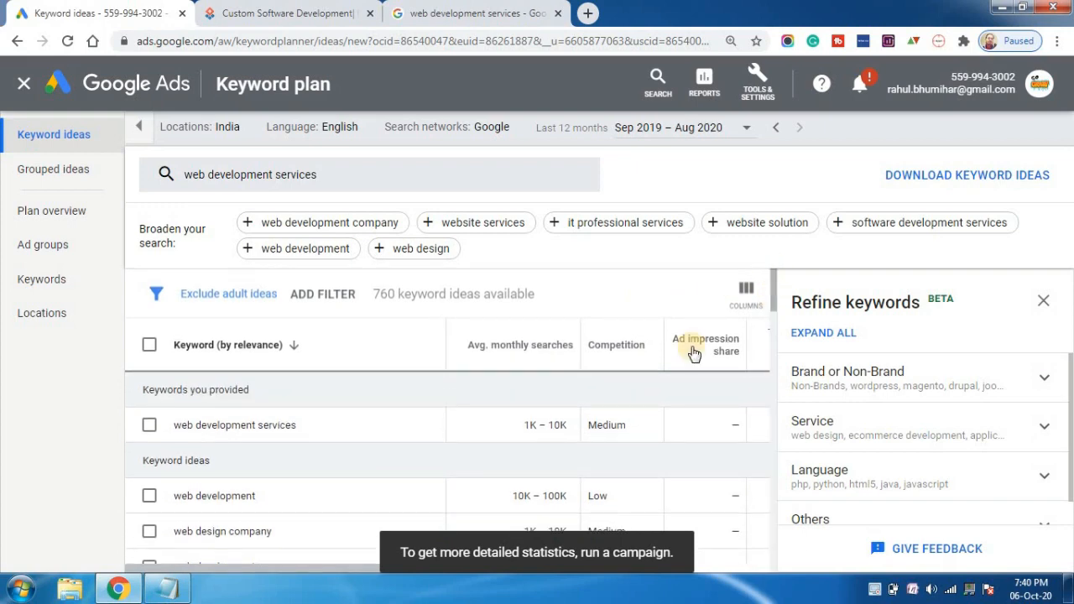
pyautogui.doubleClick(607, 426)
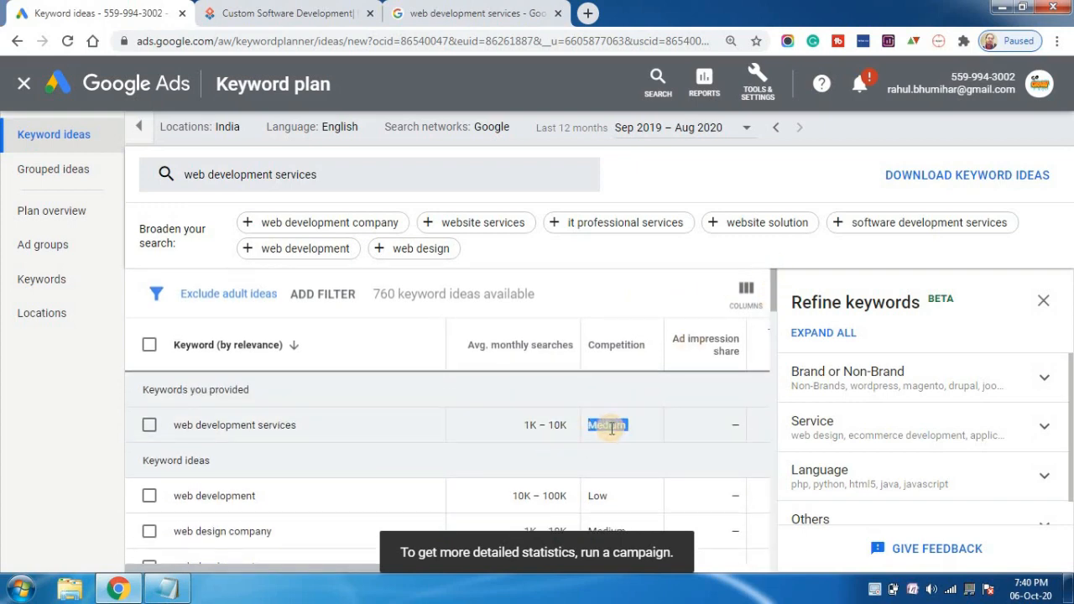
pyautogui.click(600, 500)
pyautogui.doubleClick(600, 500)
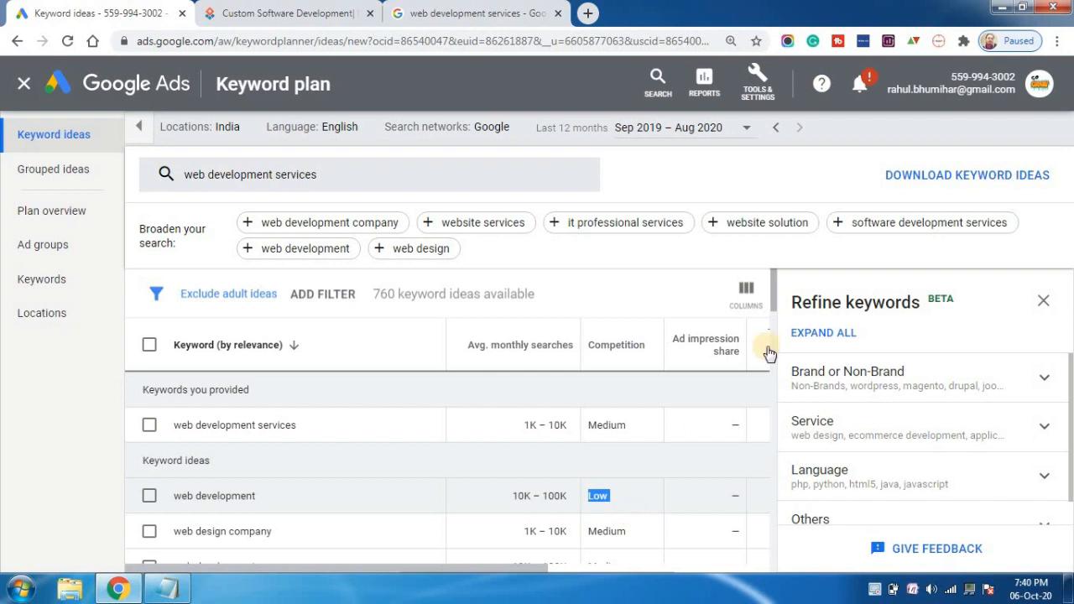
pyautogui.click(776, 303)
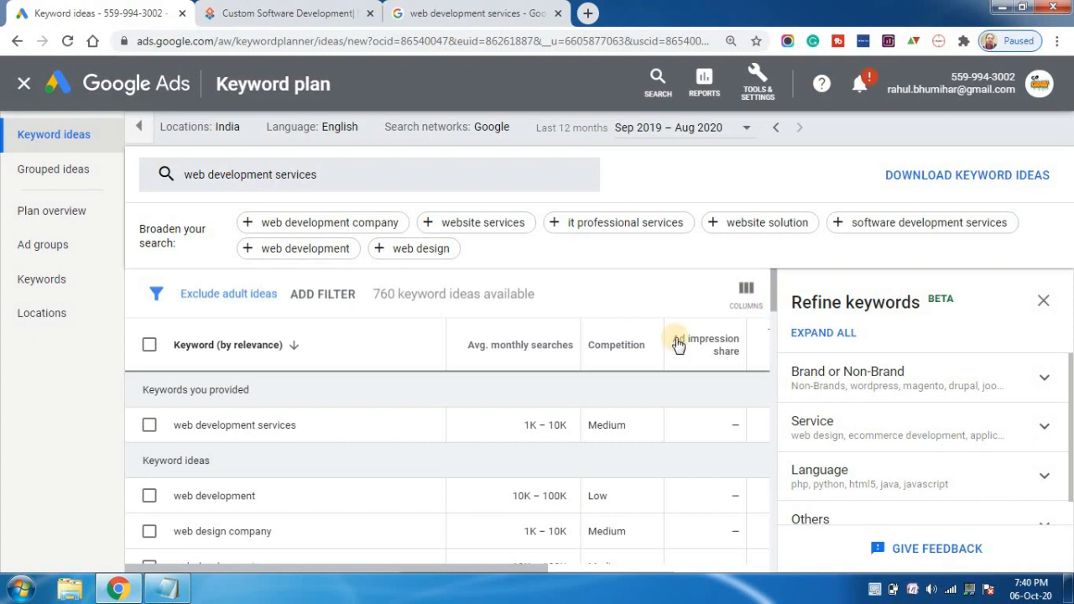
# Copy the keyword "web development services" into the empty Notepad document as the first line of the list.
pyautogui.tripleClick(194, 426)
pyautogui.hotkey('ctrl', 'c')
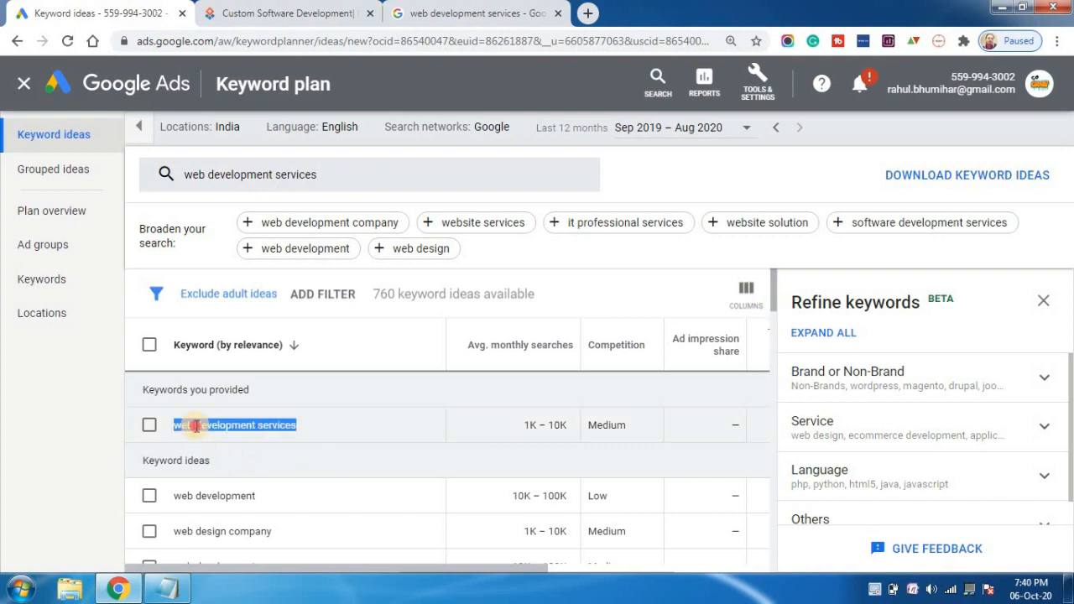
pyautogui.click(167, 589)
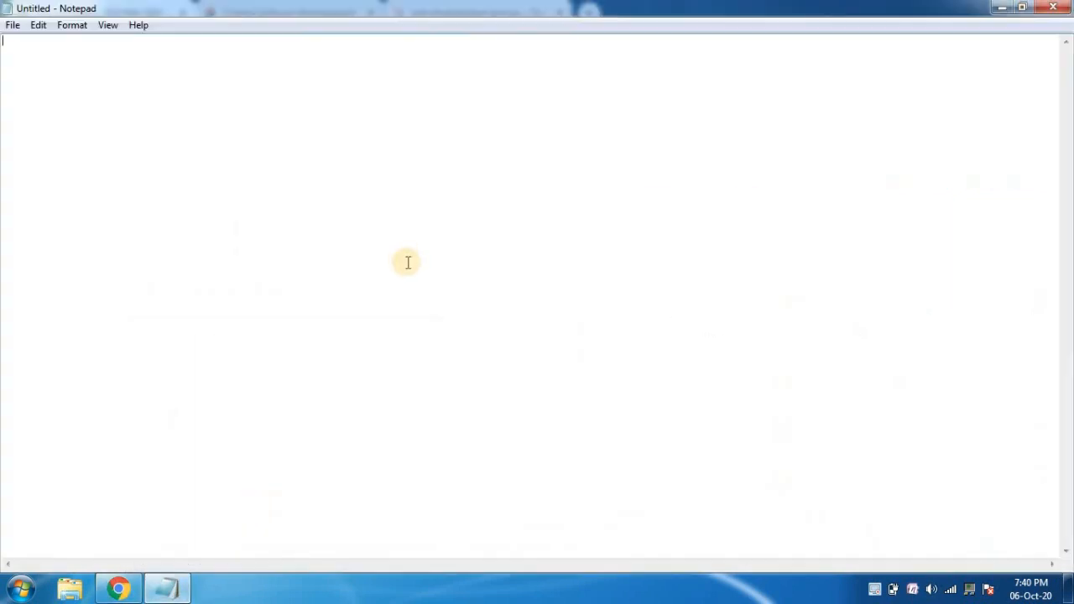
pyautogui.hotkey('ctrl', 'v')
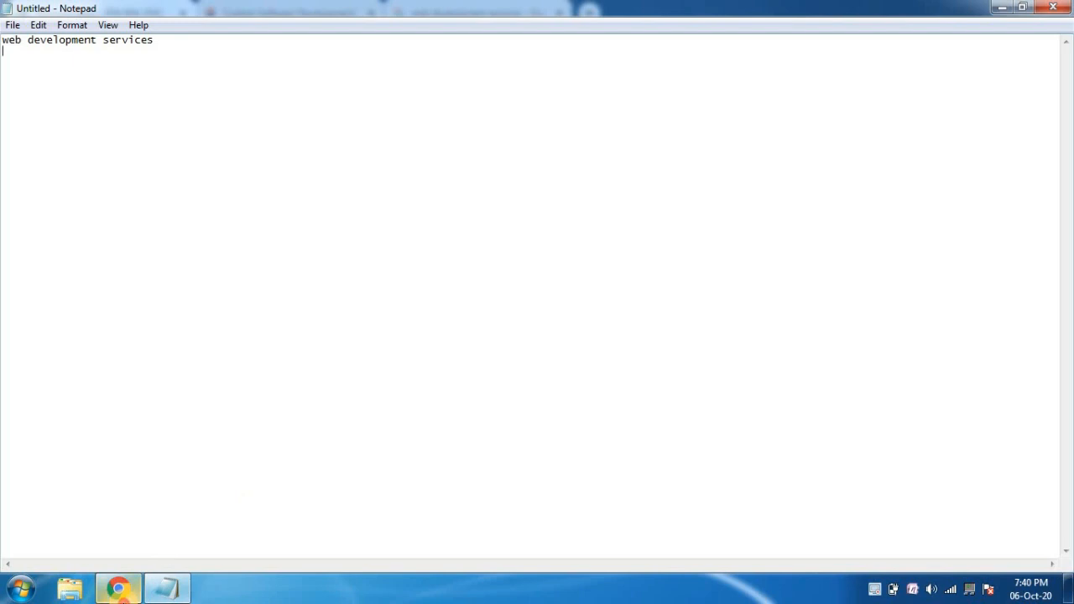
# Copy the keyword idea "web development company" from Keyword Planner onto the second line of the Notepad list.
pyautogui.click(117, 588)
pyautogui.tripleClick(223, 494)
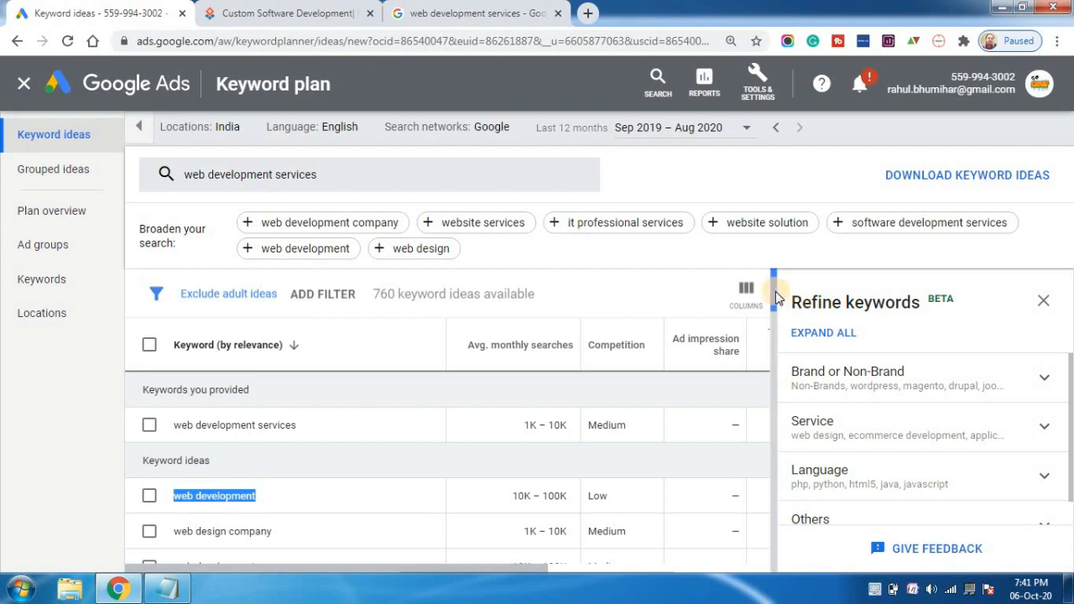
pyautogui.scroll(-2, 776, 298)
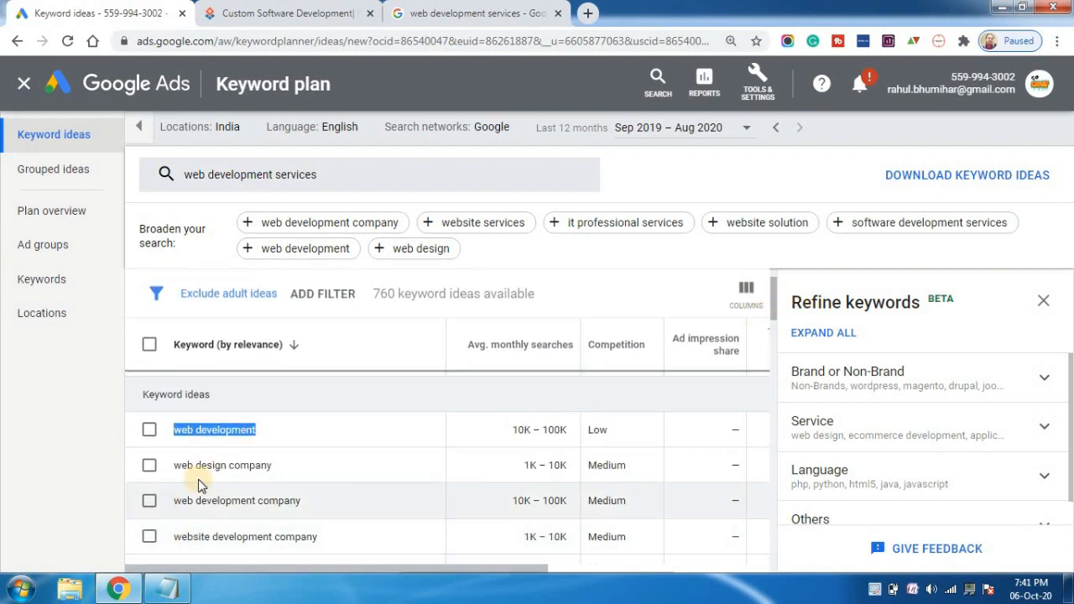
pyautogui.tripleClick(191, 501)
pyautogui.hotkey('ctrl', 'c')
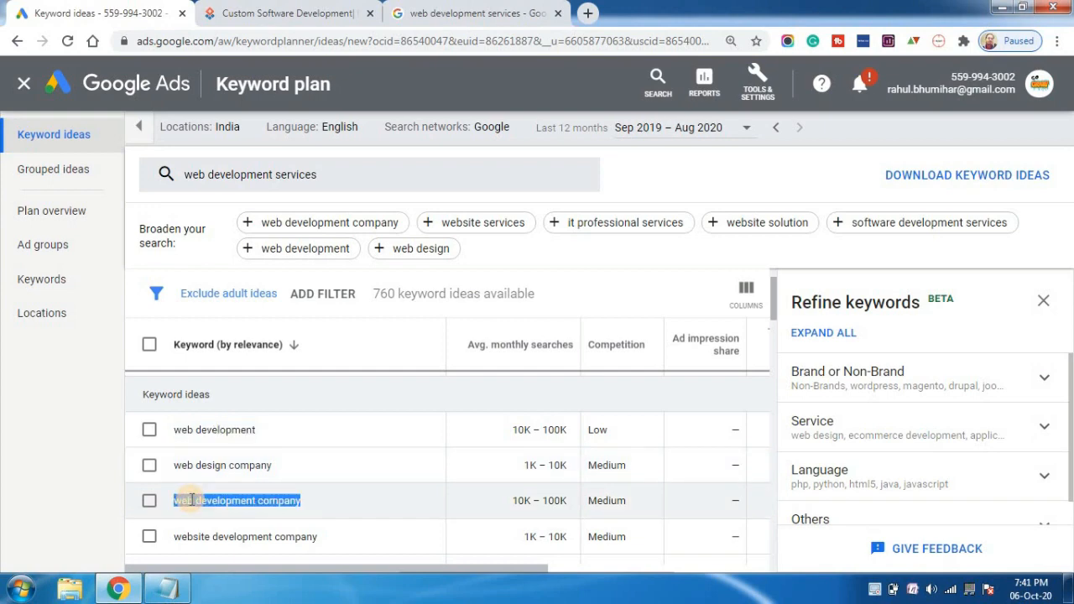
pyautogui.click(167, 588)
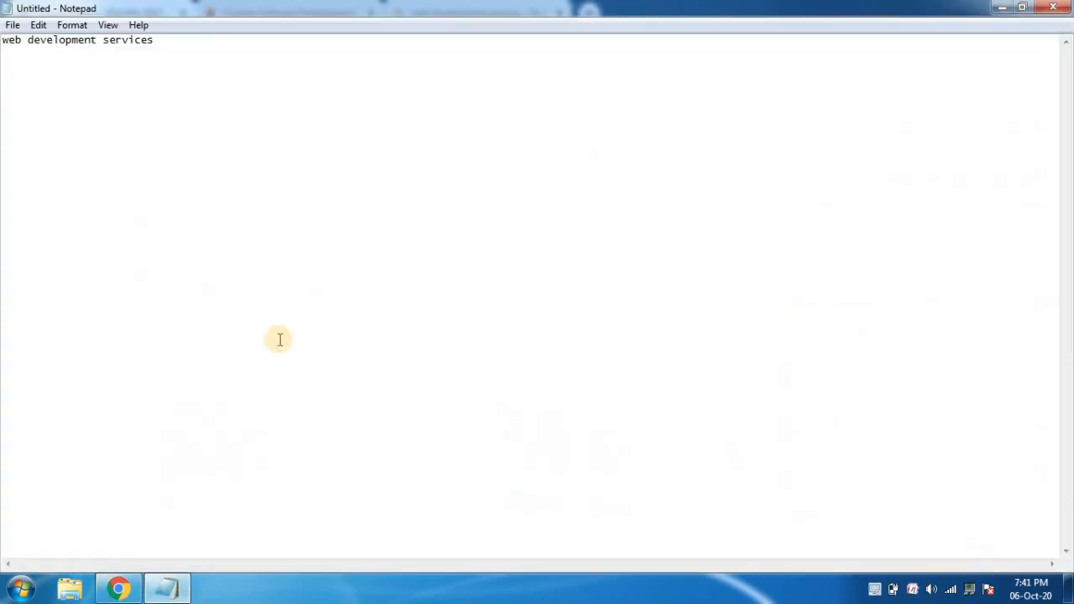
pyautogui.hotkey('ctrl', 'v')
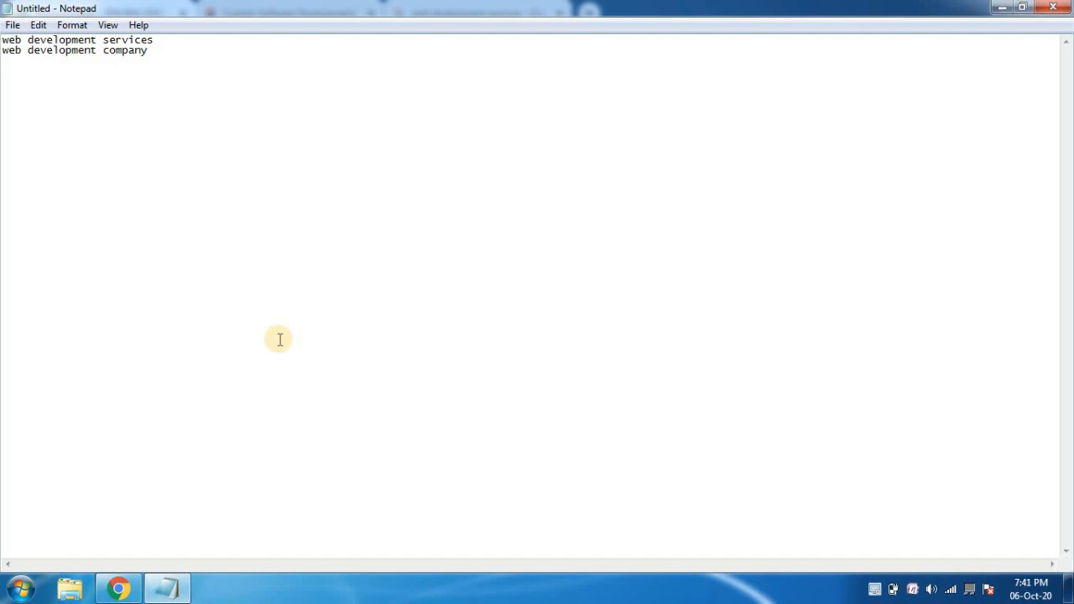
# Copy the keyword idea "website development company" from Keyword Planner onto the third line of the Notepad list.
pyautogui.click(117, 588)
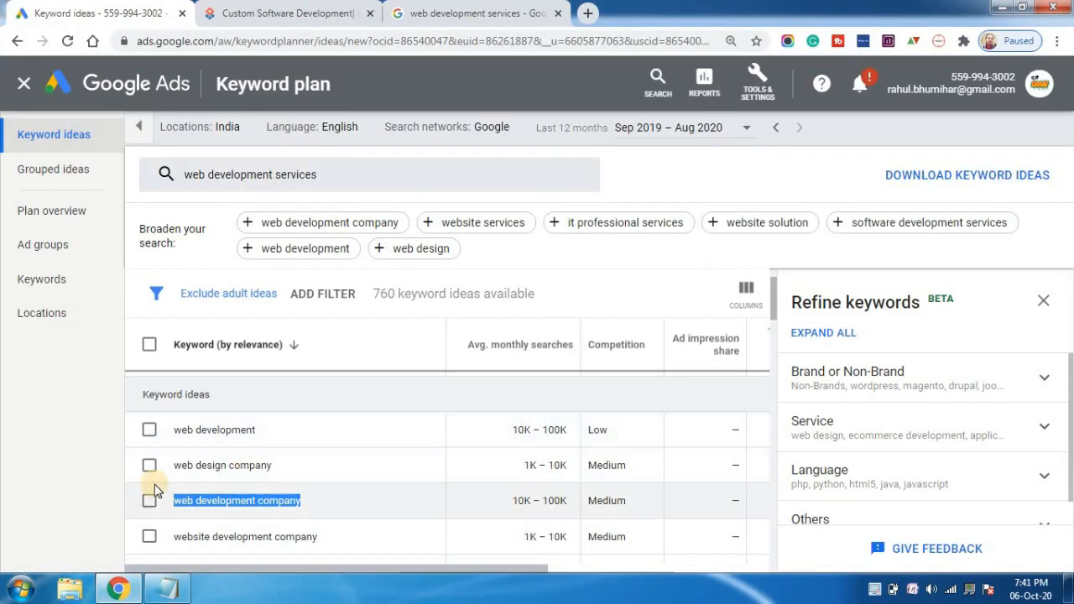
pyautogui.tripleClick(216, 538)
pyautogui.hotkey('ctrl', 'c')
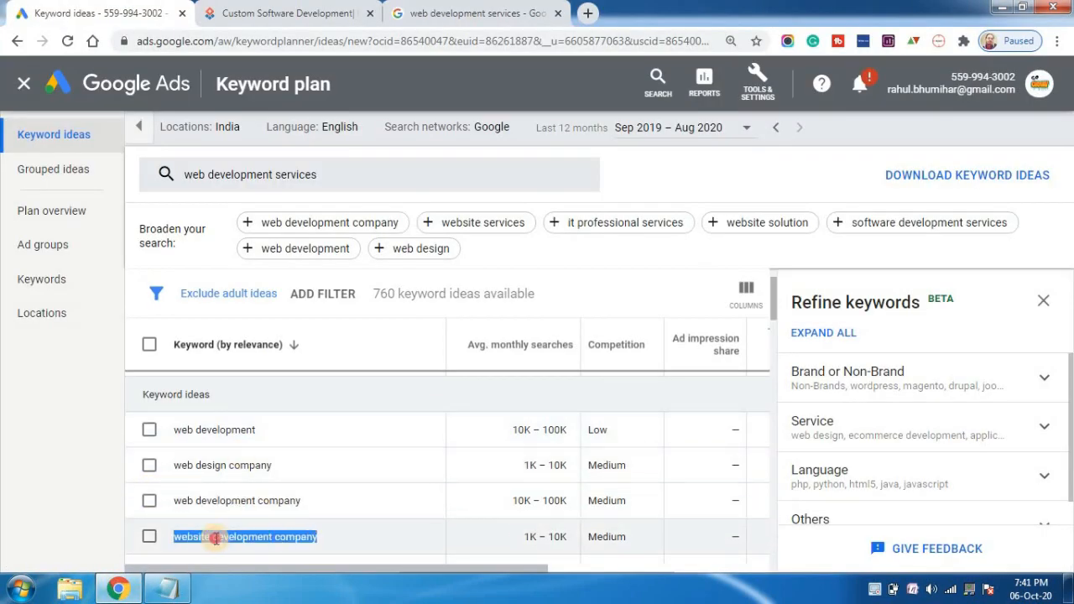
pyautogui.click(168, 588)
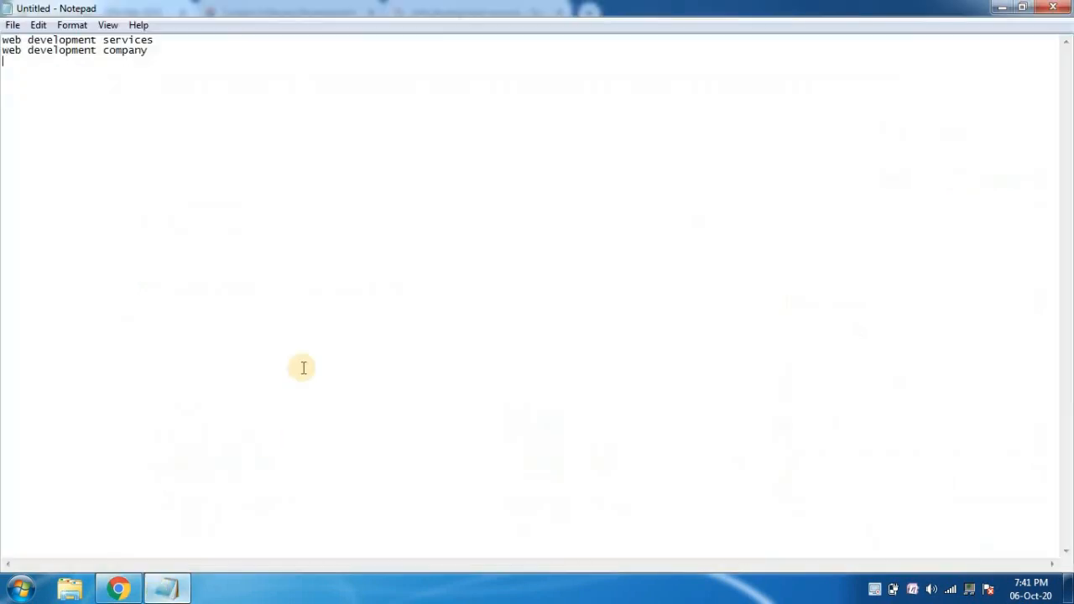
pyautogui.click(175, 63)
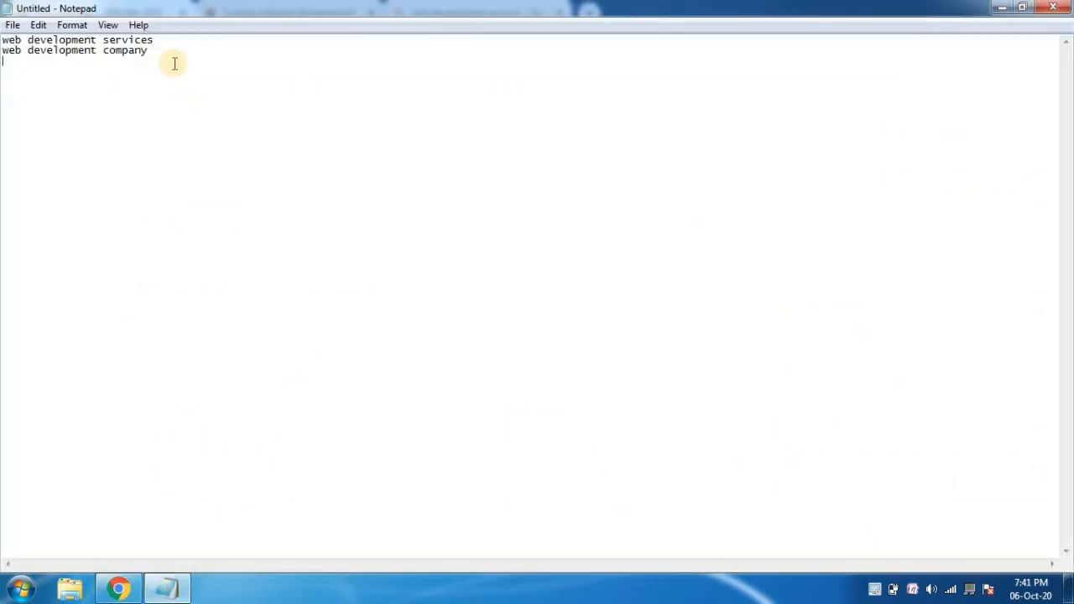
pyautogui.hotkey('ctrl', 'v')
# Copy the keyword idea "best web design company" from Keyword Planner onto the fourth line of the Notepad list.
pyautogui.click(122, 590)
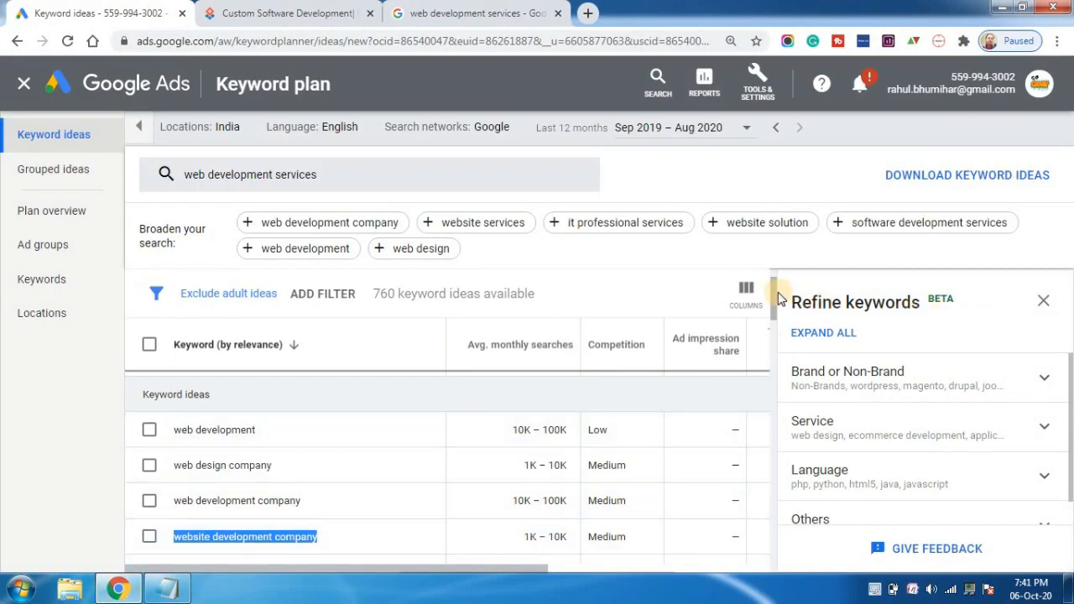
pyautogui.moveTo(777, 297); pyautogui.dragTo(796, 398)
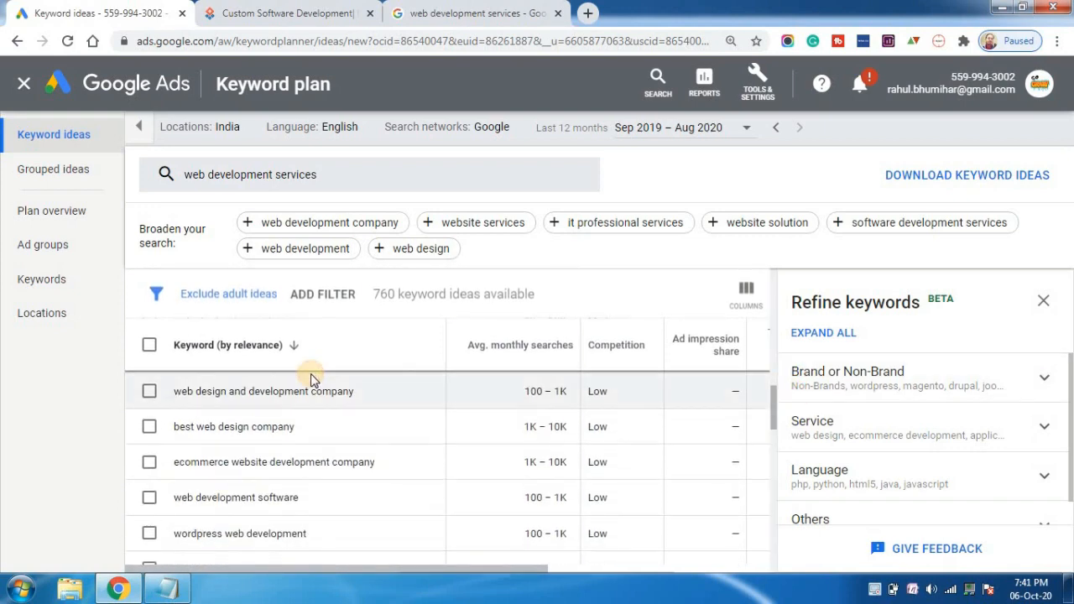
pyautogui.tripleClick(205, 422)
pyautogui.hotkey('ctrl', 'c')
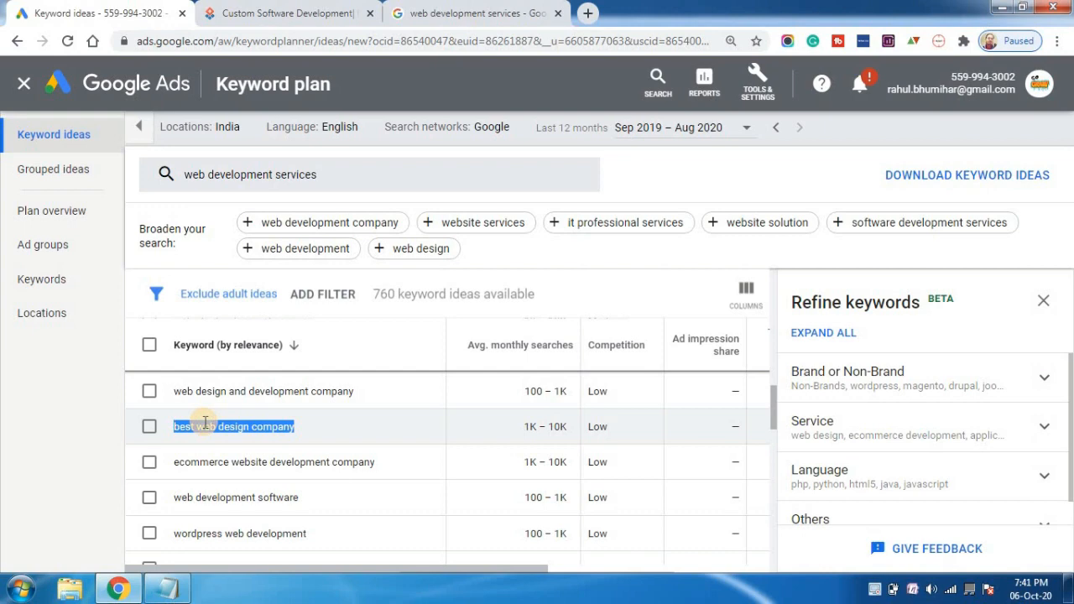
pyautogui.click(179, 587)
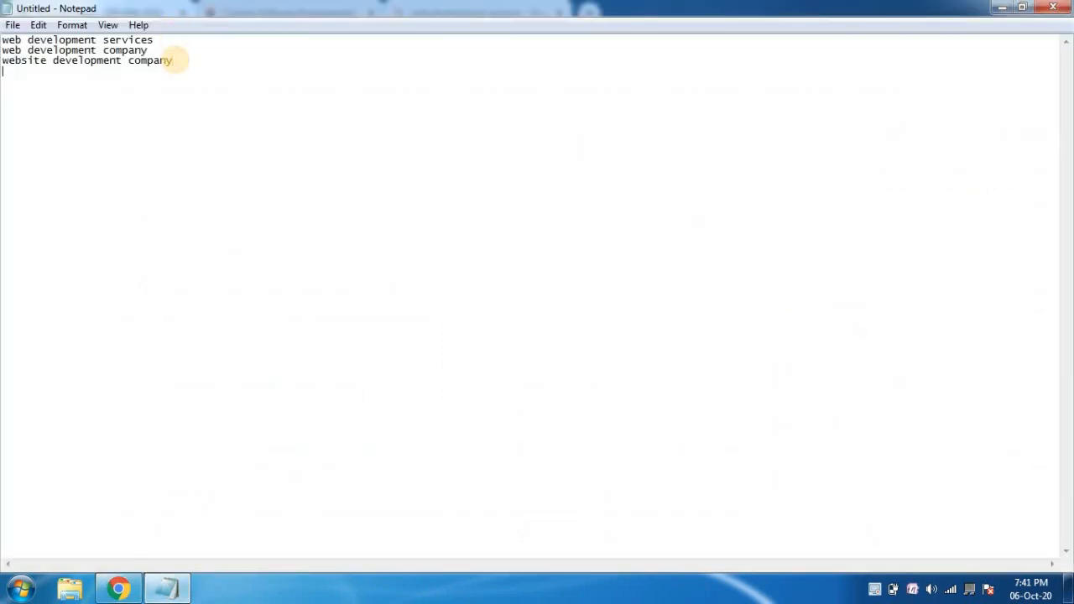
pyautogui.hotkey('ctrl', 'v')
# Copy the keyword idea "web application development services" from Keyword Planner onto the fifth line of the Notepad list.
pyautogui.click(121, 587)
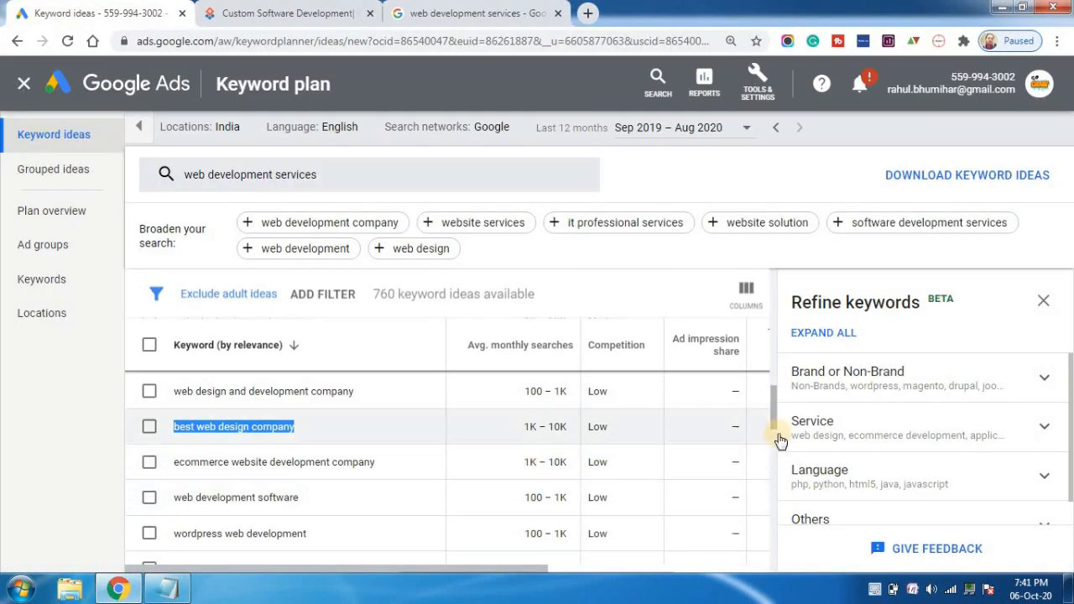
pyautogui.moveTo(773, 408); pyautogui.dragTo(775, 452)
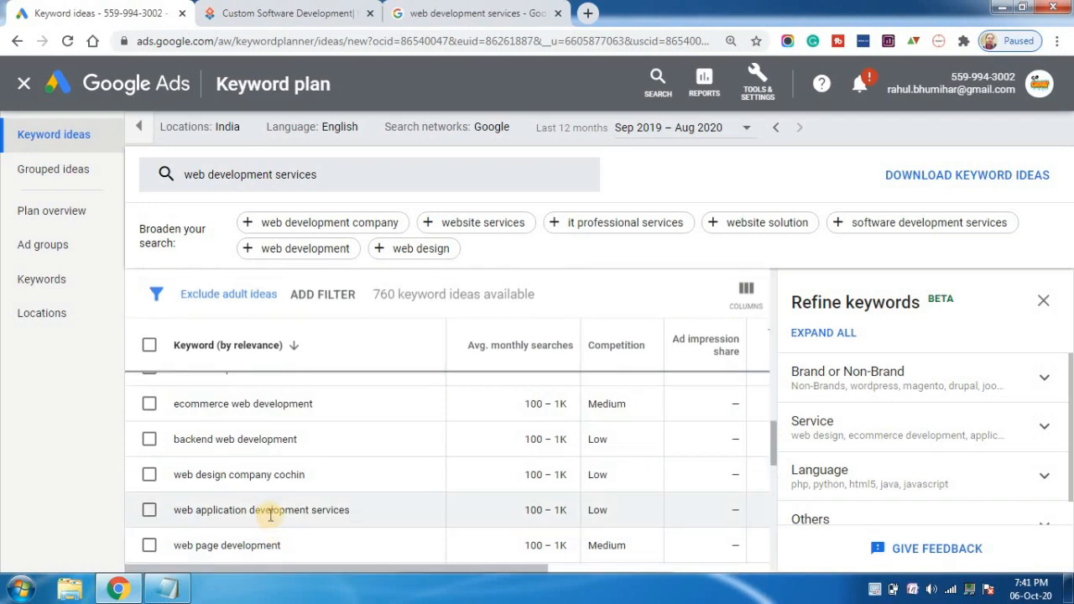
pyautogui.tripleClick(270, 515)
pyautogui.hotkey('ctrl', 'c')
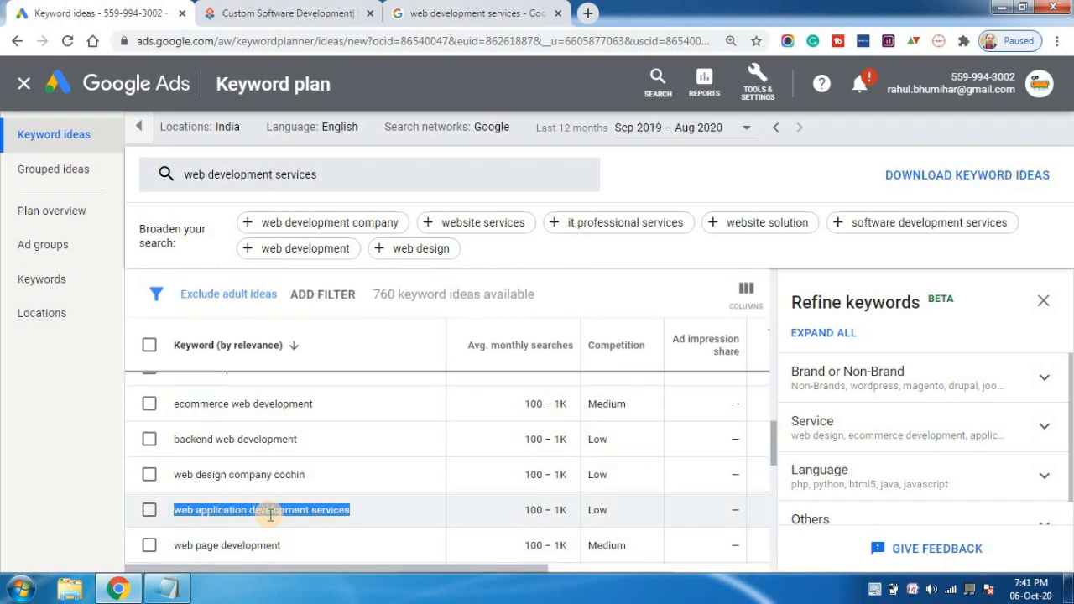
pyautogui.click(168, 588)
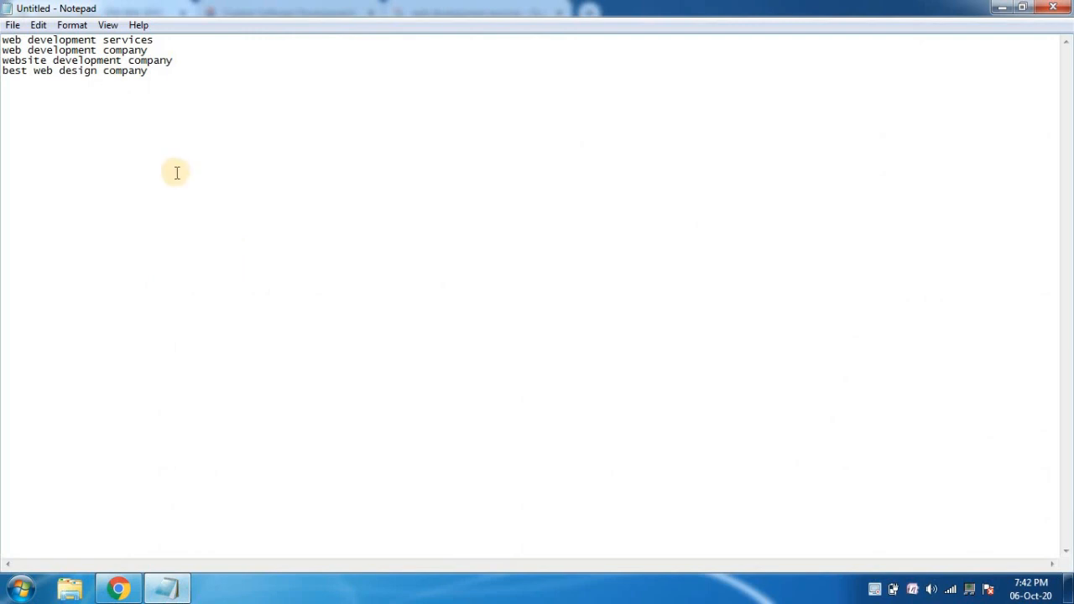
pyautogui.hotkey('ctrl', 'v')
pyautogui.press('Return')
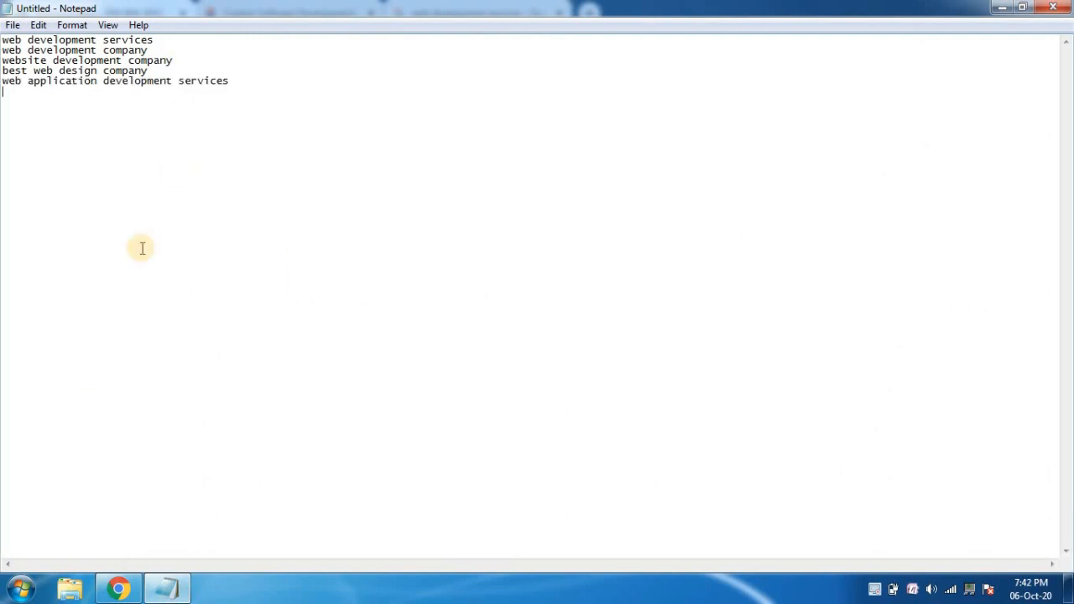
# Check the monthly searches of the keyword idea "website developers near me" and copy it onto the sixth line of the Notepad list.
pyautogui.click(115, 586)
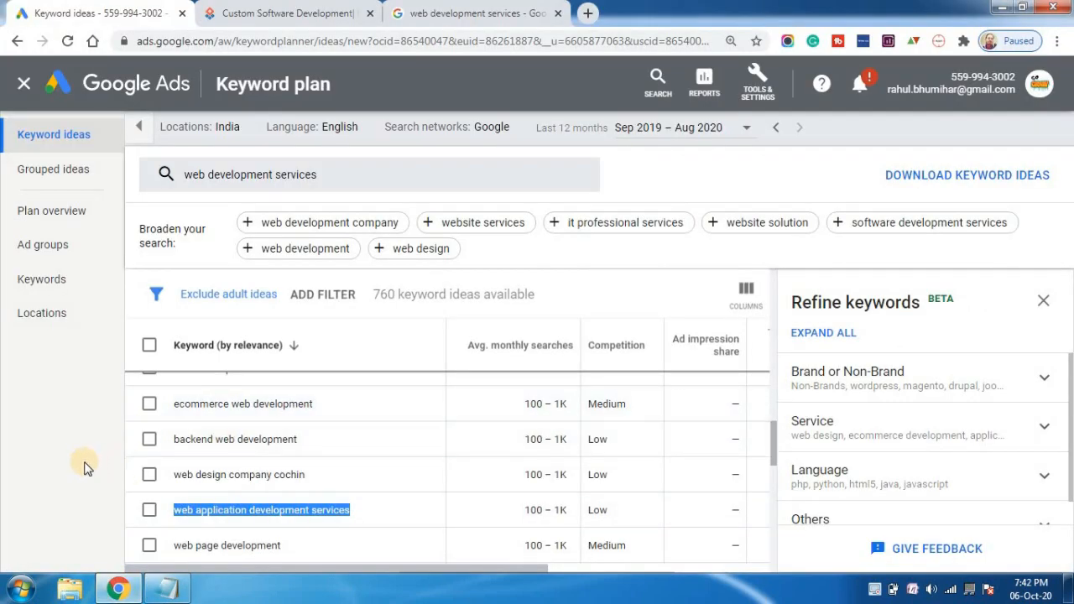
pyautogui.press('Down')
pyautogui.press('Down')
pyautogui.press('Down')
pyautogui.press('Down')
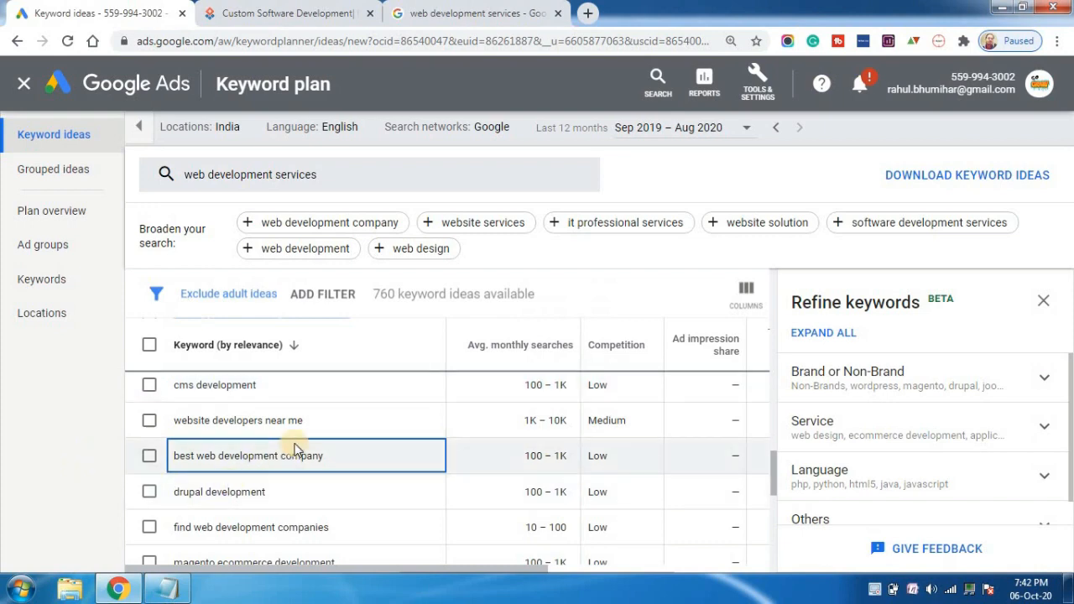
pyautogui.tripleClick(269, 419)
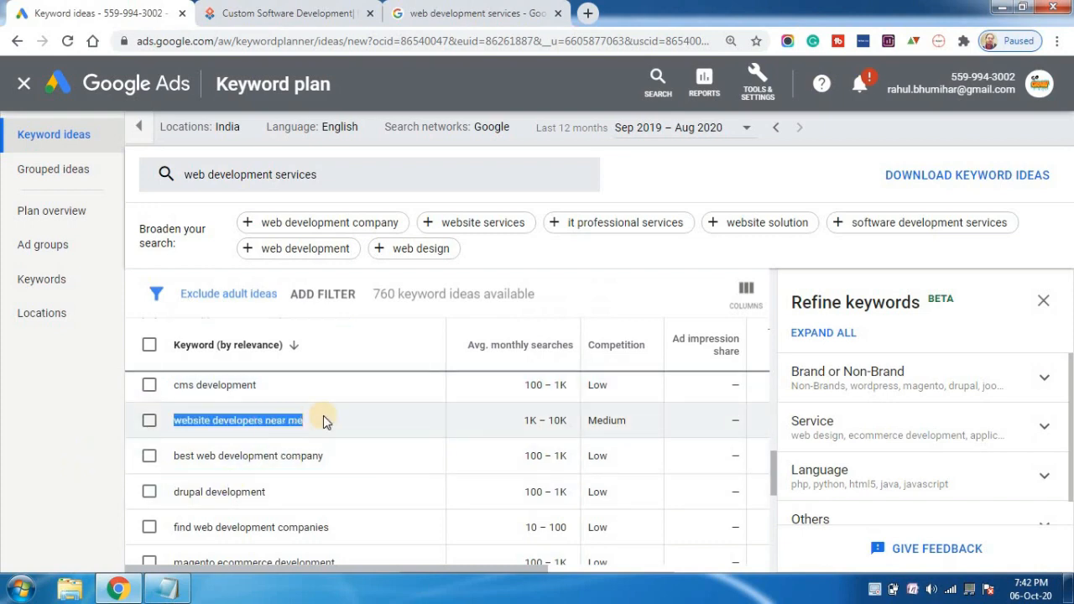
pyautogui.moveTo(569, 419); pyautogui.dragTo(523, 424)
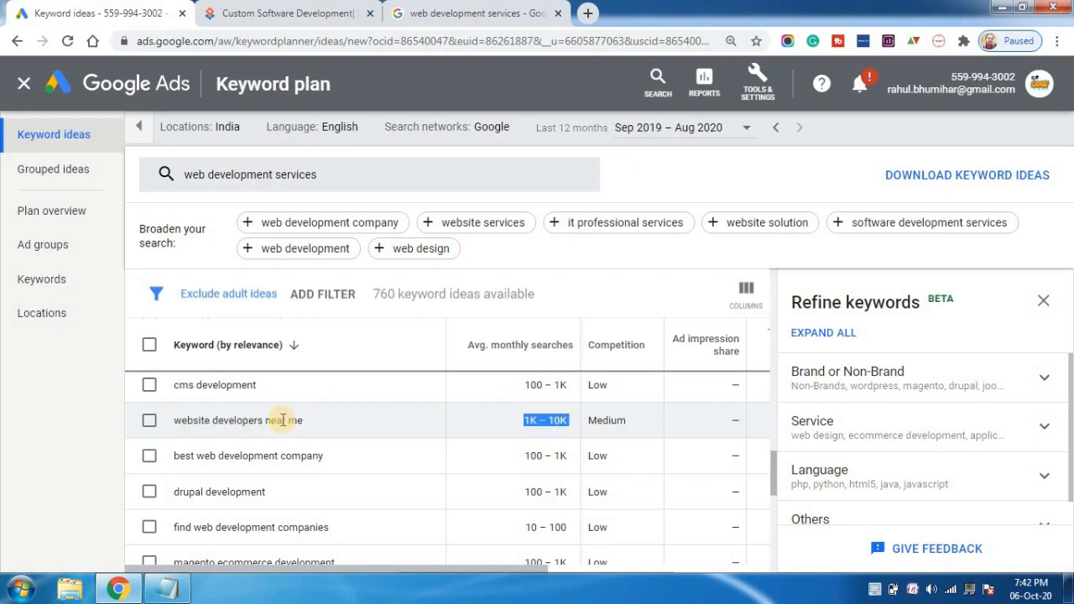
pyautogui.tripleClick(233, 420)
pyautogui.hotkey('ctrl', 'c')
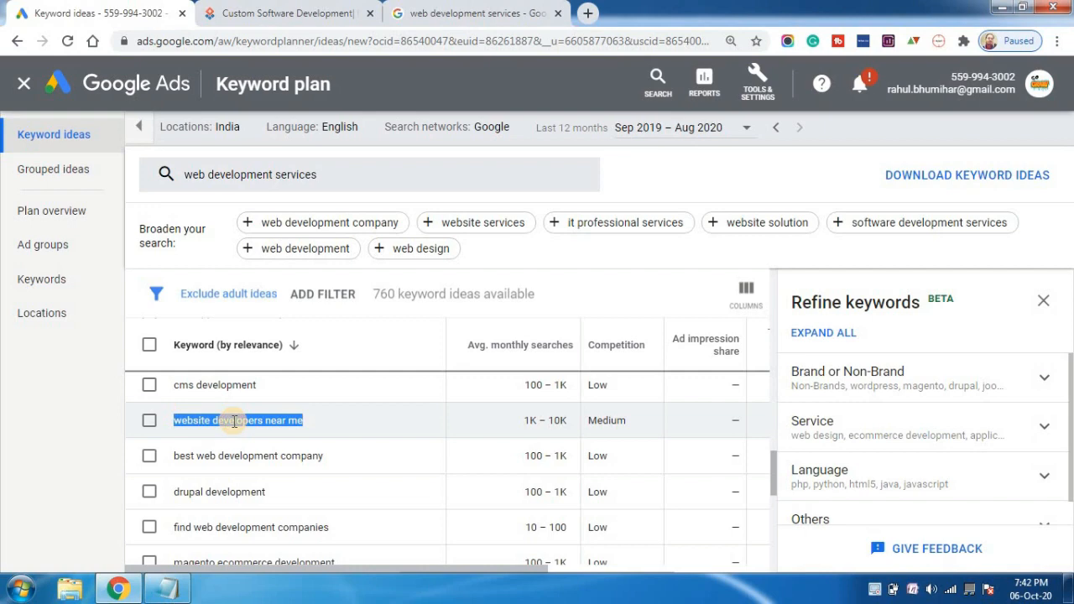
pyautogui.click(167, 588)
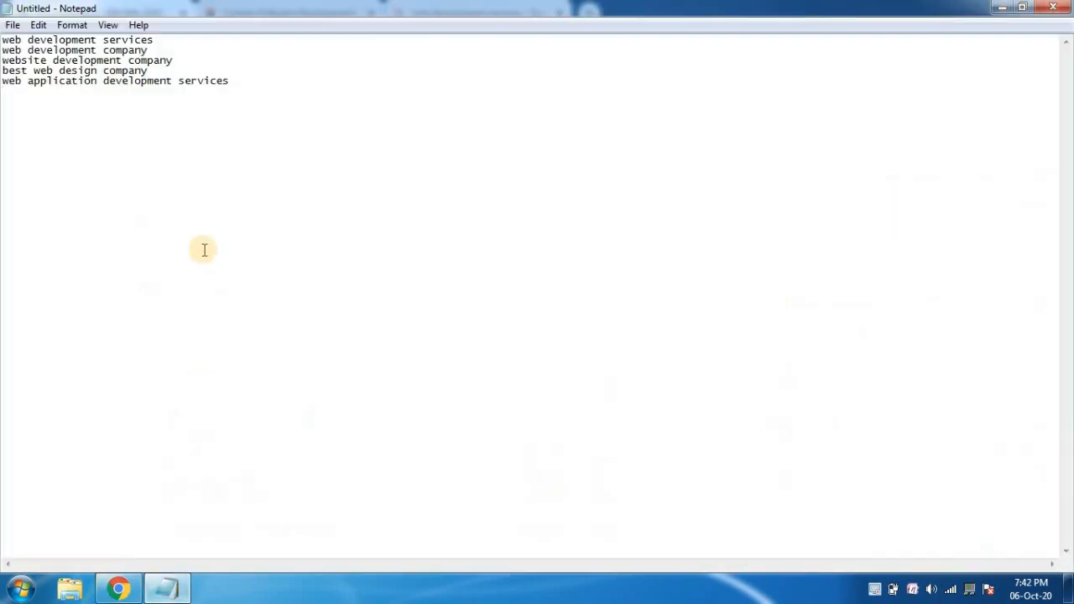
pyautogui.hotkey('ctrl', 'v')
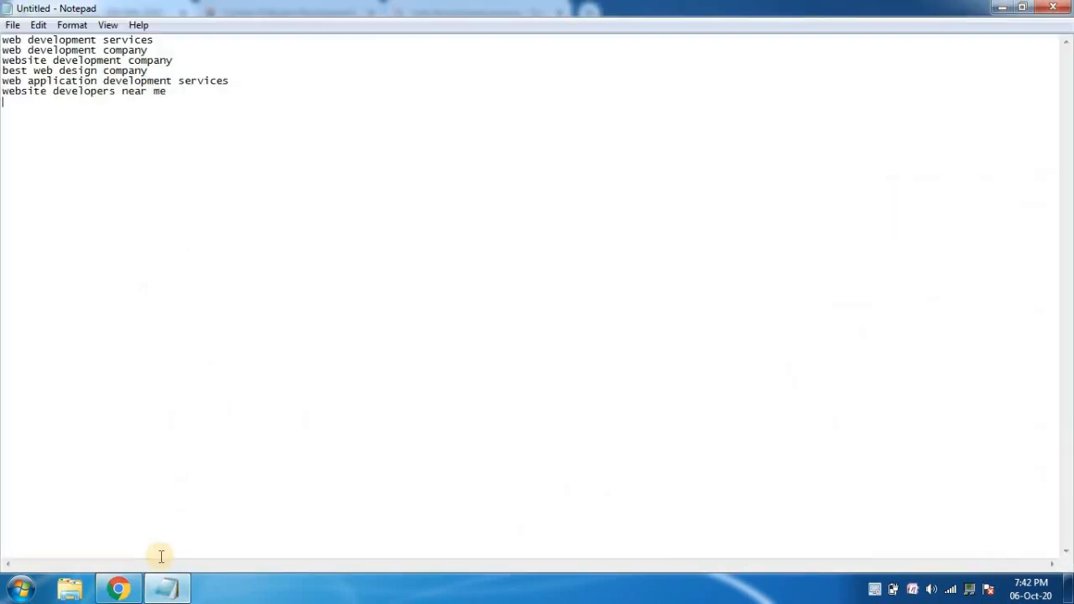
# Copy the keyword idea "website development agency" from Keyword Planner onto the seventh line of the Notepad list.
pyautogui.click(137, 588)
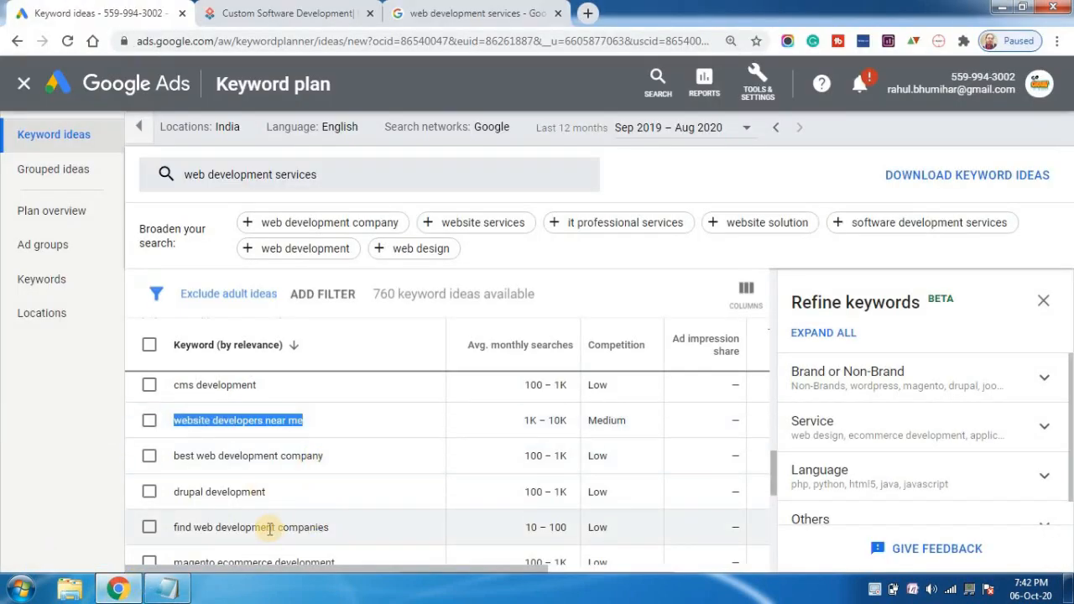
pyautogui.moveTo(773, 463); pyautogui.dragTo(773, 487)
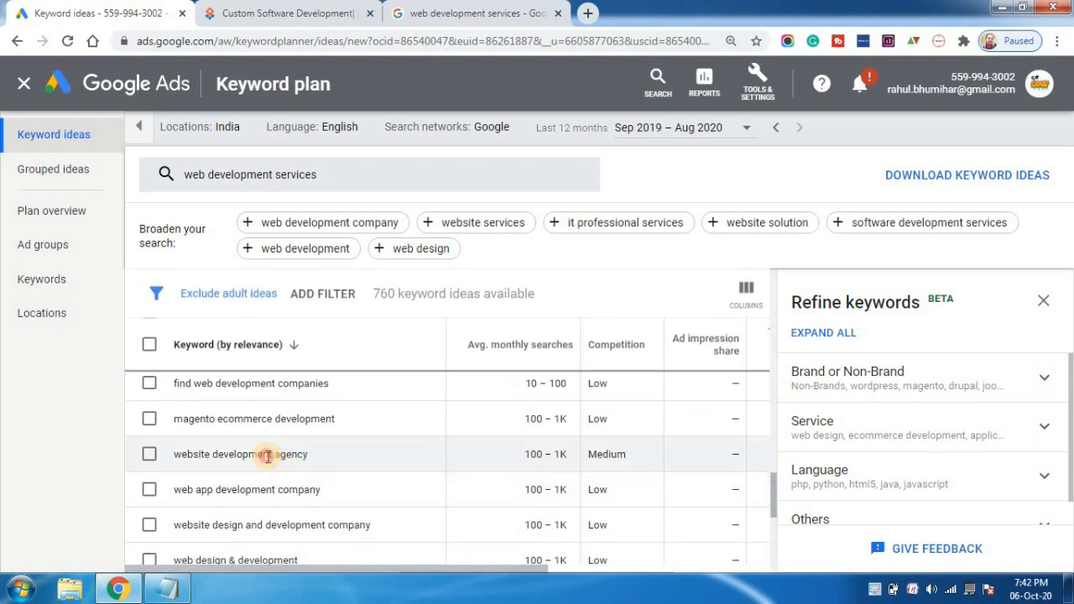
pyautogui.tripleClick(267, 456)
pyautogui.hotkey('ctrl', 'c')
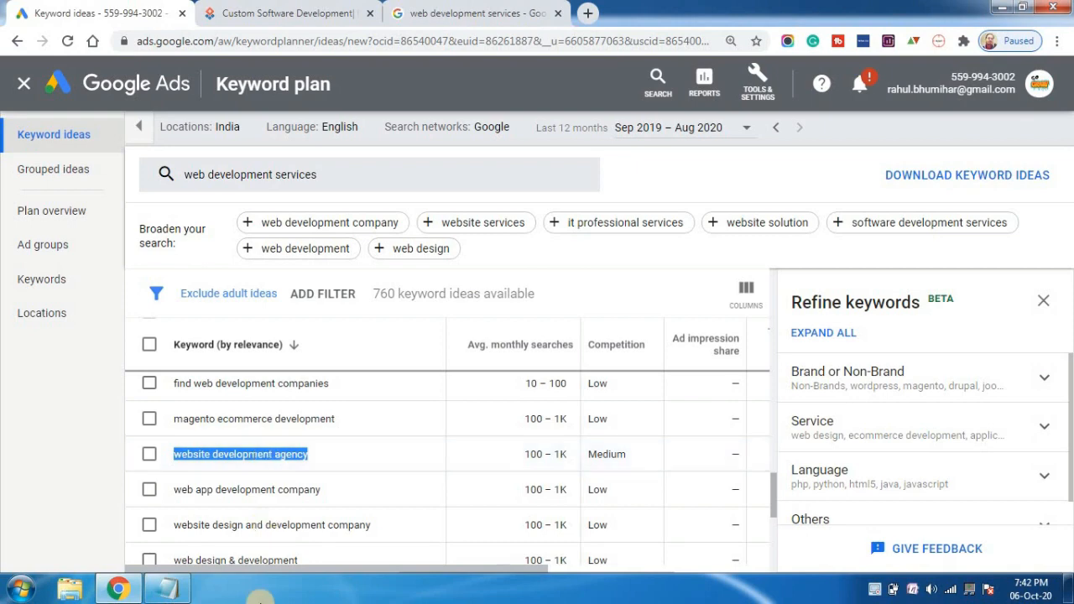
pyautogui.click(167, 588)
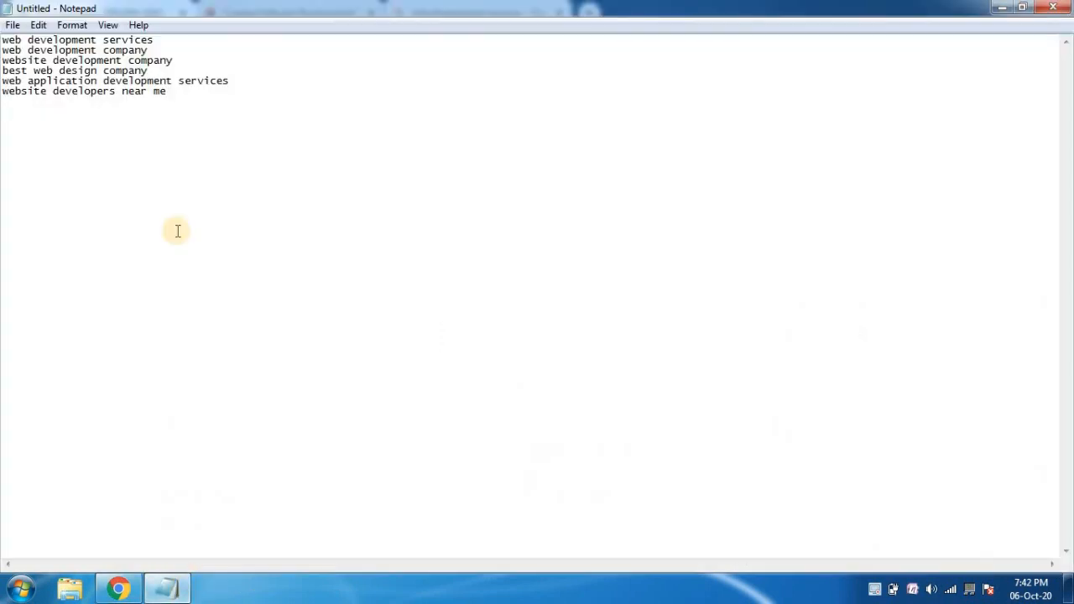
pyautogui.hotkey('ctrl', 'v')
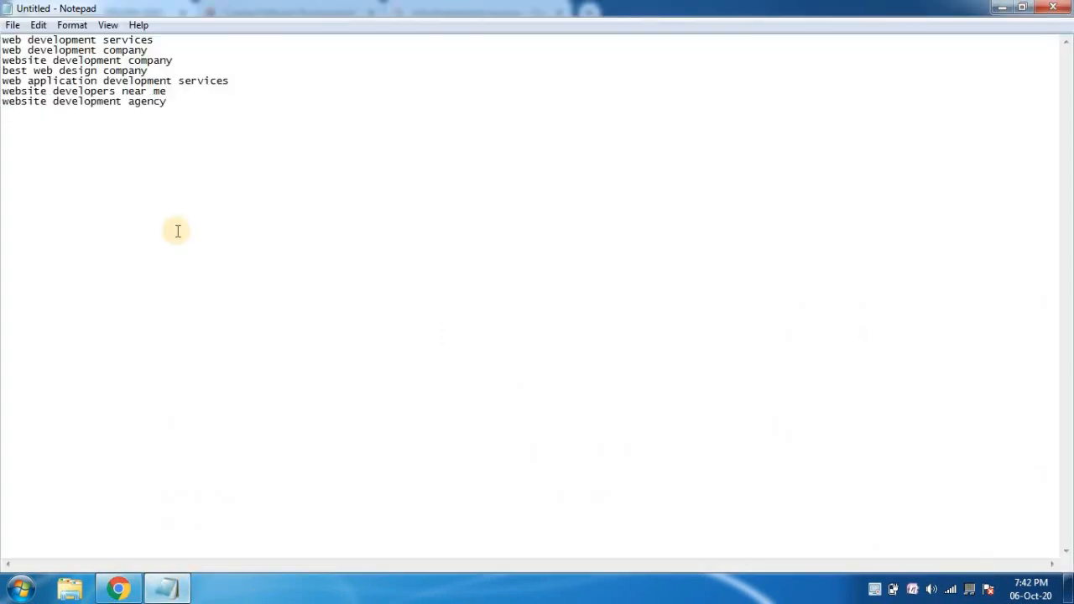
# Return to Google Ads, leave Keyword Planner for the campaigns overview and start a new campaign.
pyautogui.click(118, 588)
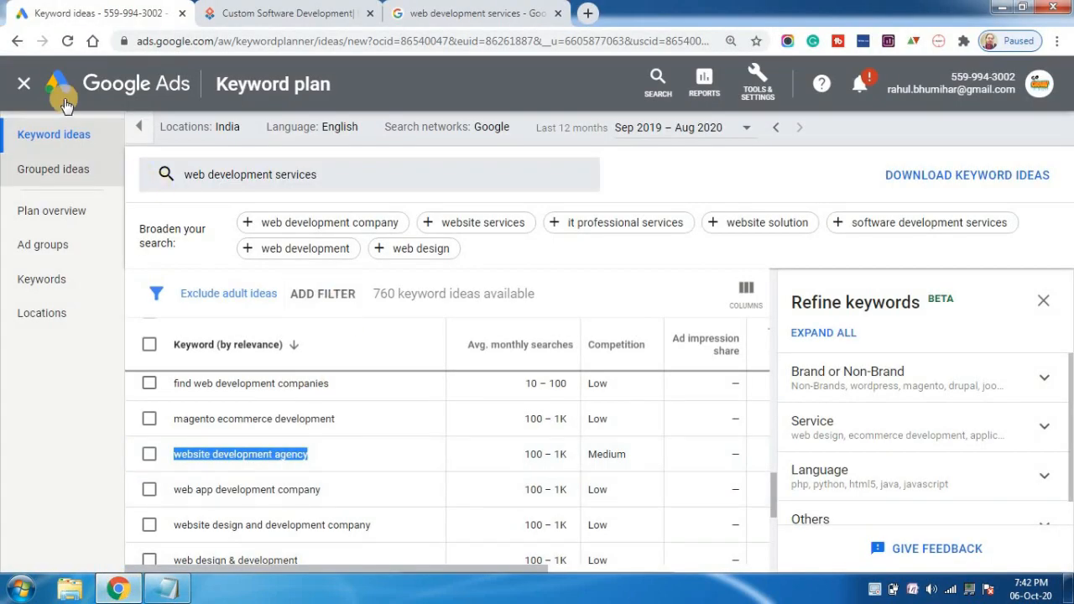
pyautogui.click(27, 84)
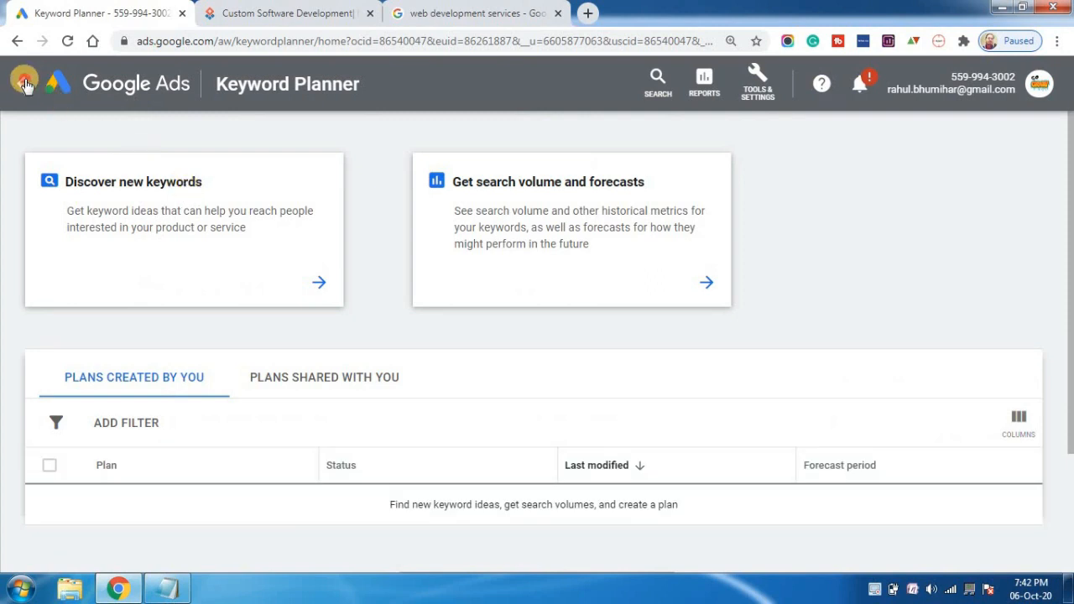
pyautogui.click(24, 82)
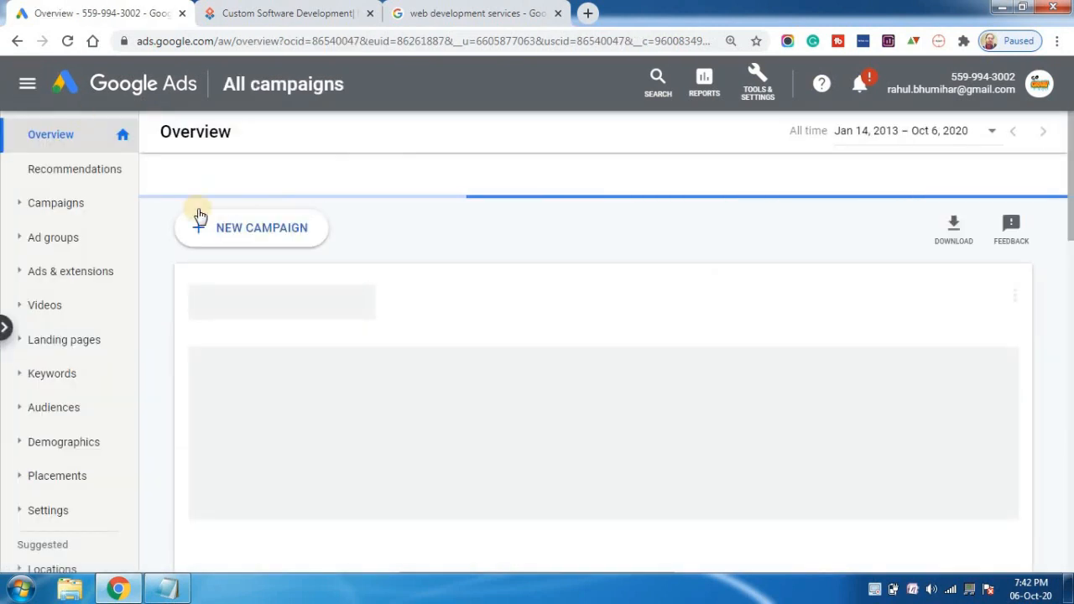
pyautogui.click(279, 231)
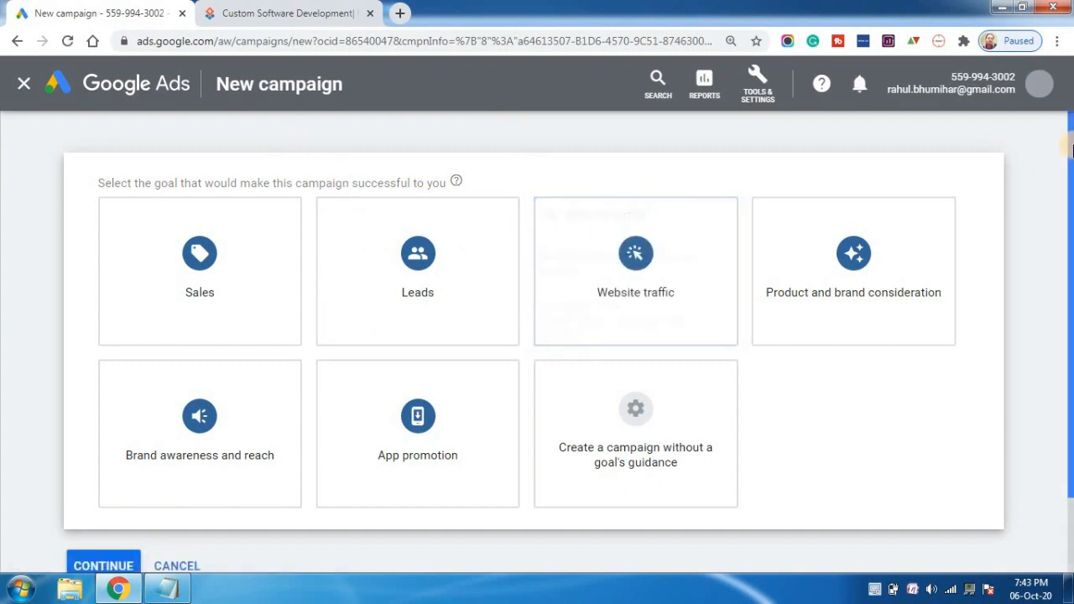
# Choose Website traffic as the campaign goal and Search as the campaign type.
pyautogui.moveTo(1070, 147); pyautogui.dragTo(1071, 174)
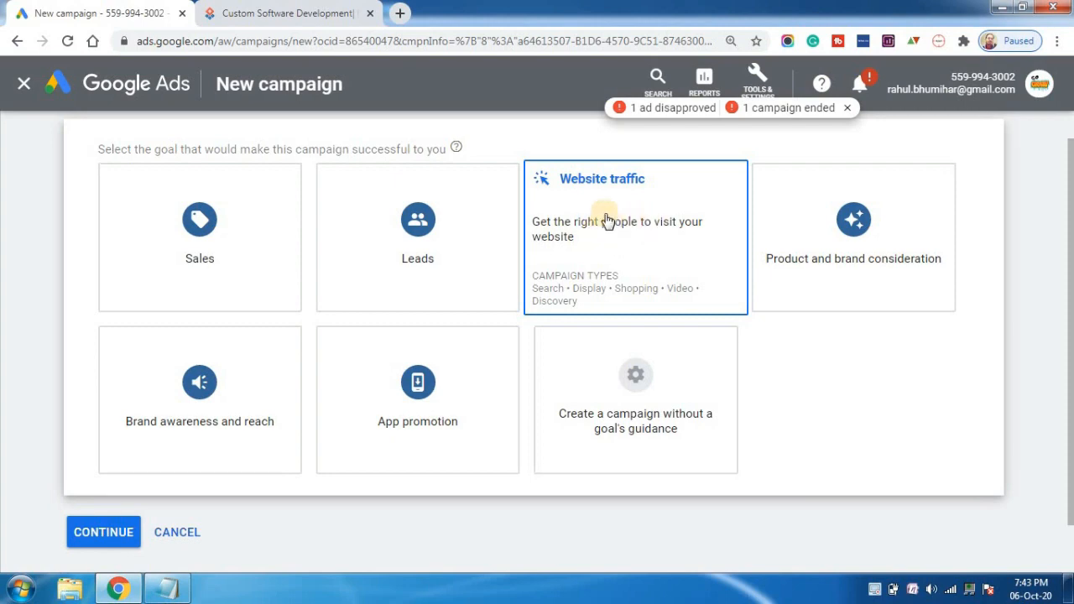
pyautogui.click(620, 259)
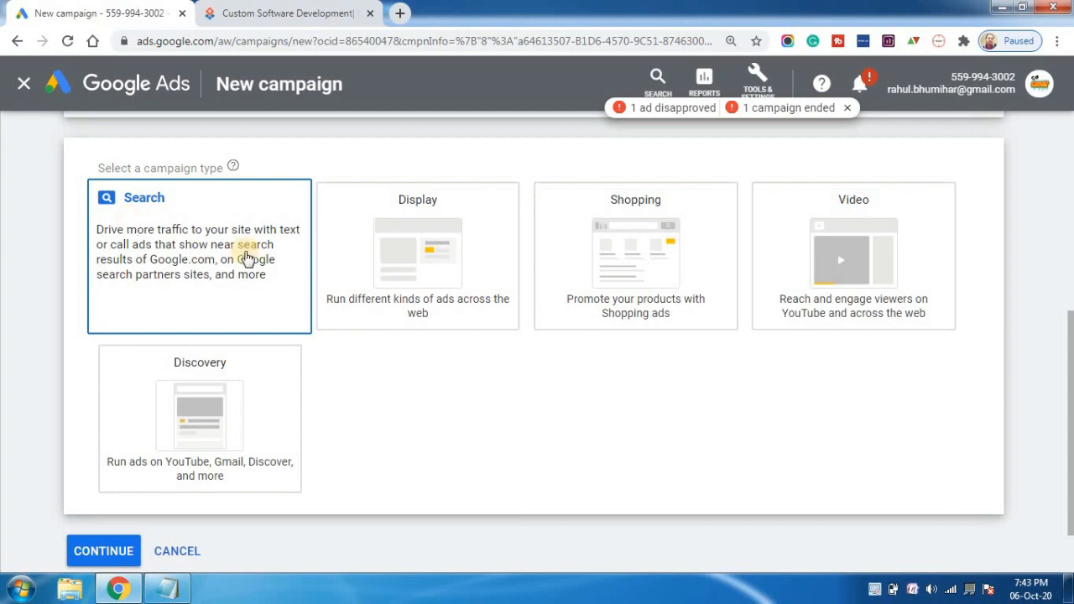
pyautogui.click(130, 225)
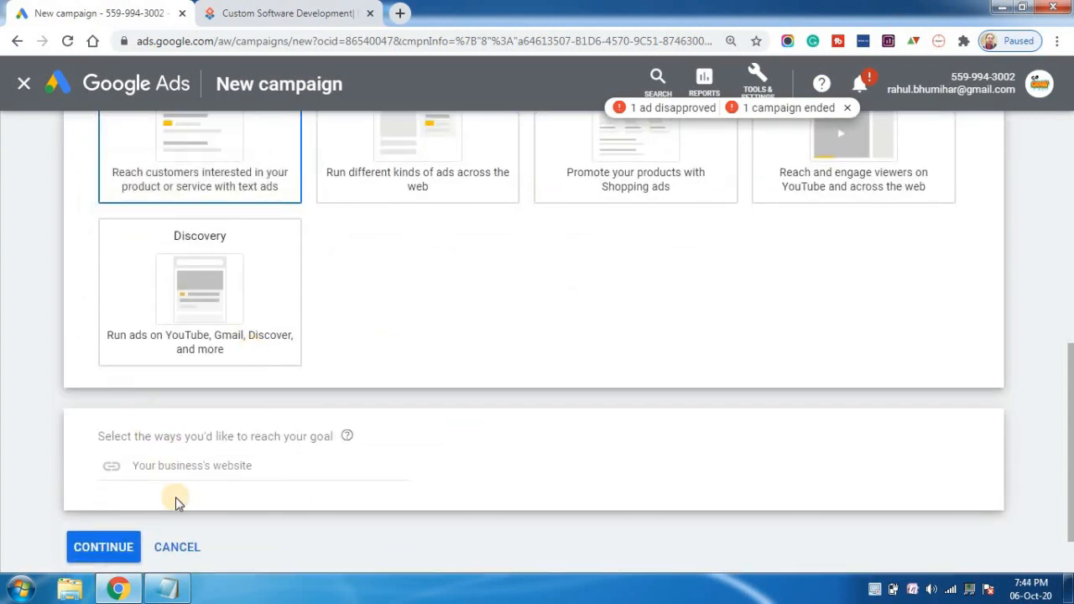
pyautogui.click(226, 466)
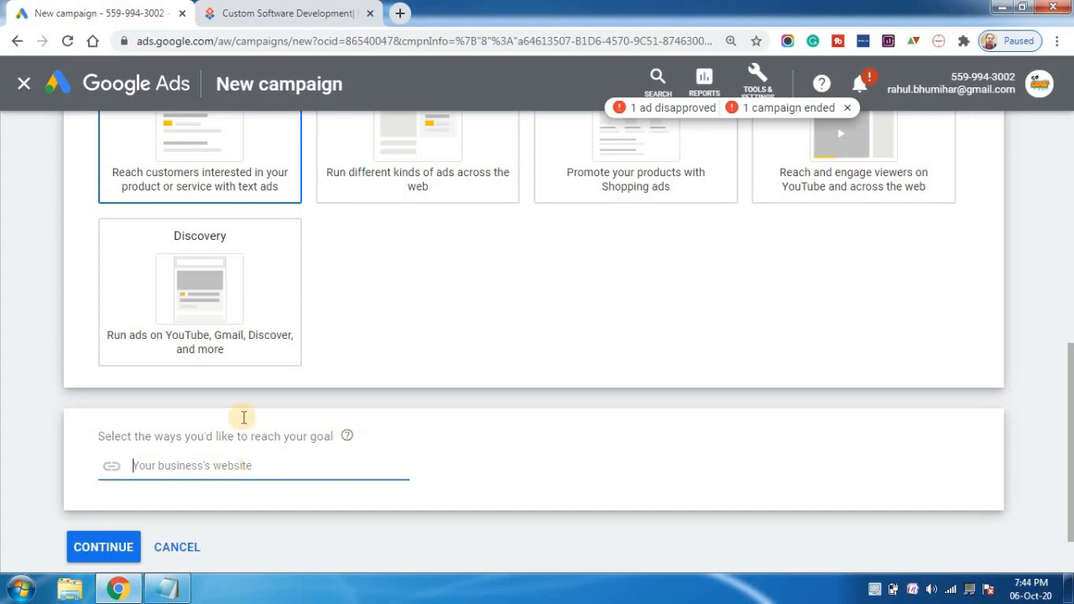
pyautogui.click(270, 10)
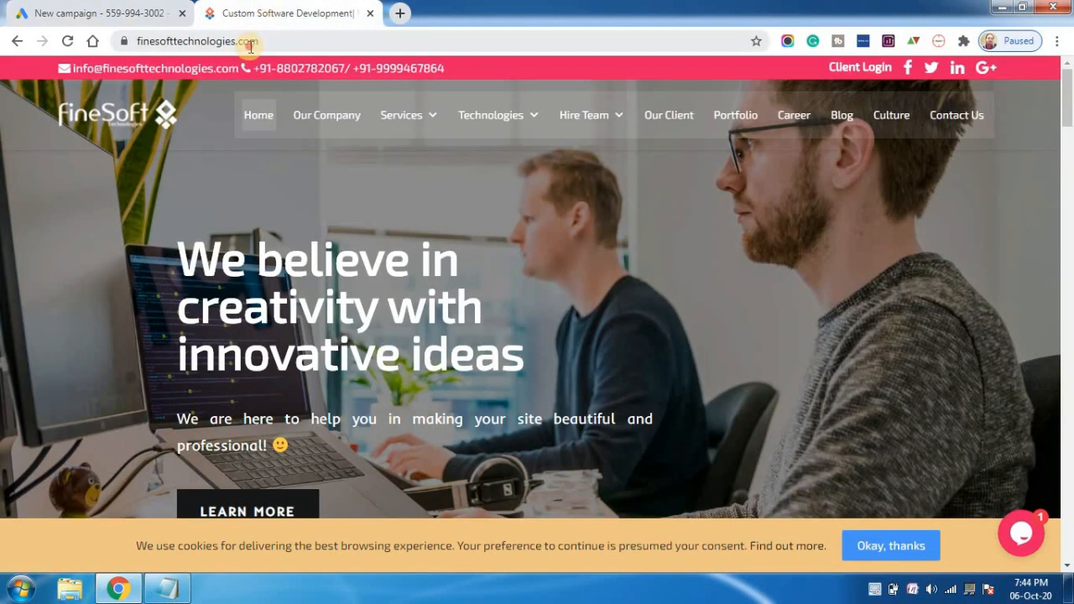
pyautogui.click(251, 47)
pyautogui.hotkey('ctrl', 'c')
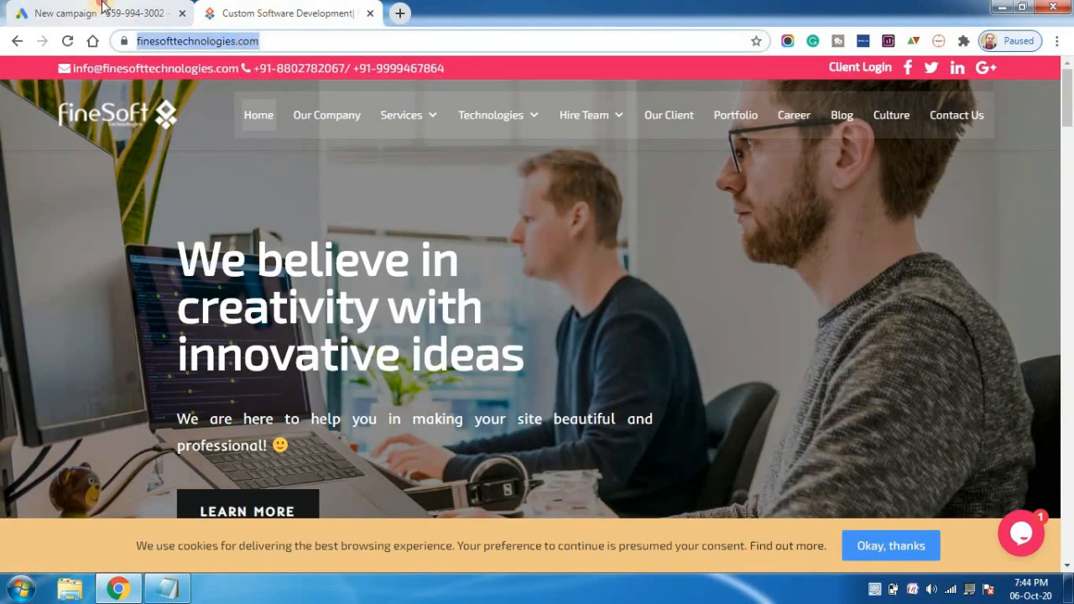
pyautogui.click(101, 13)
pyautogui.hotkey('ctrl', 'v')
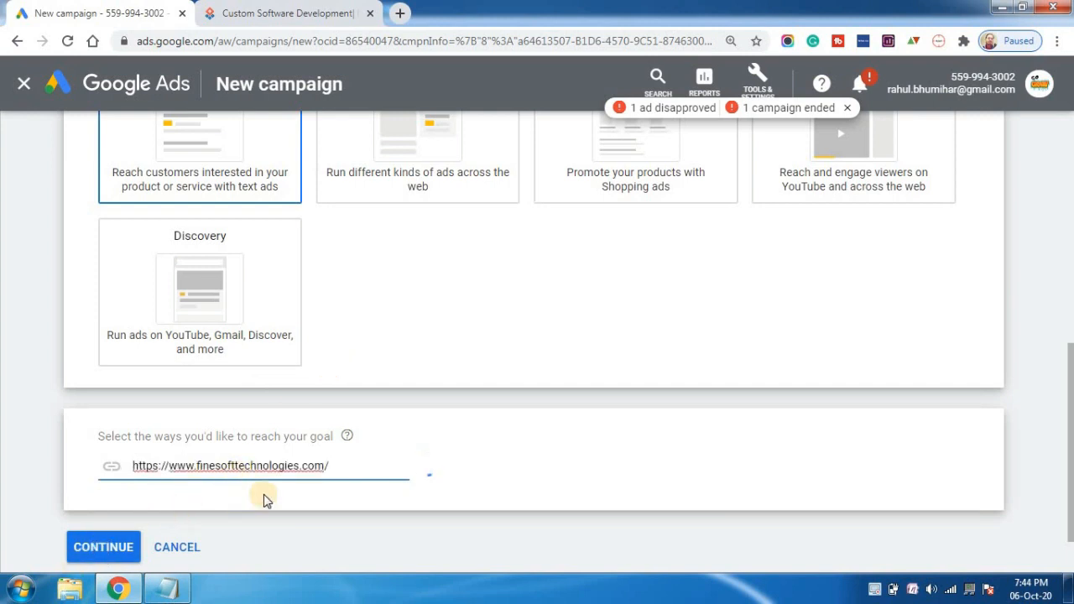
pyautogui.click(123, 543)
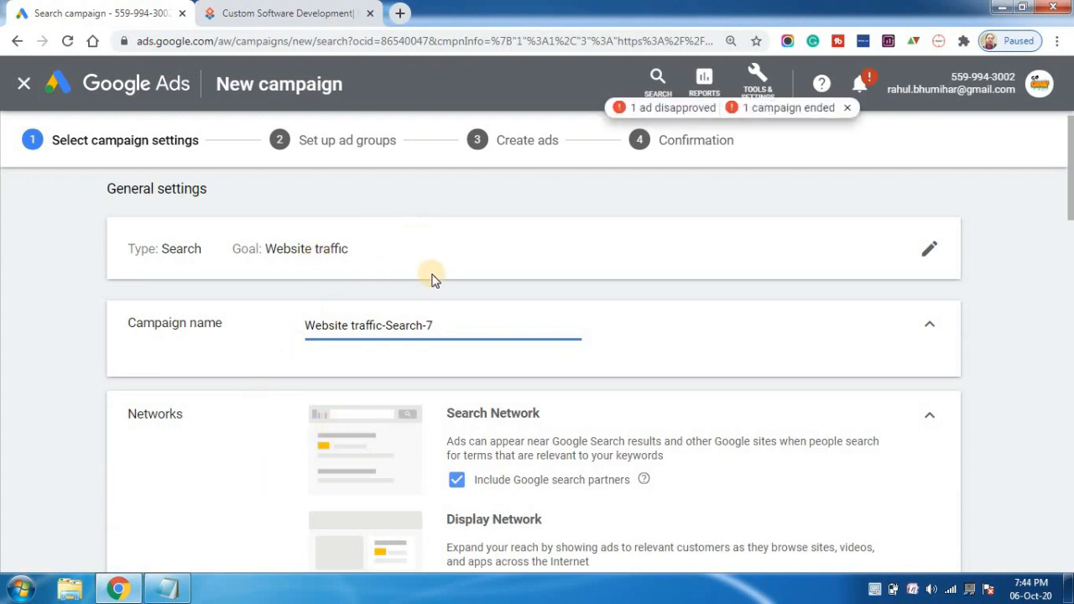
# Exclude the Google Display Network from the campaign's networks, leaving Google search partners included.
pyautogui.moveTo(1072, 197); pyautogui.dragTo(1072, 202)
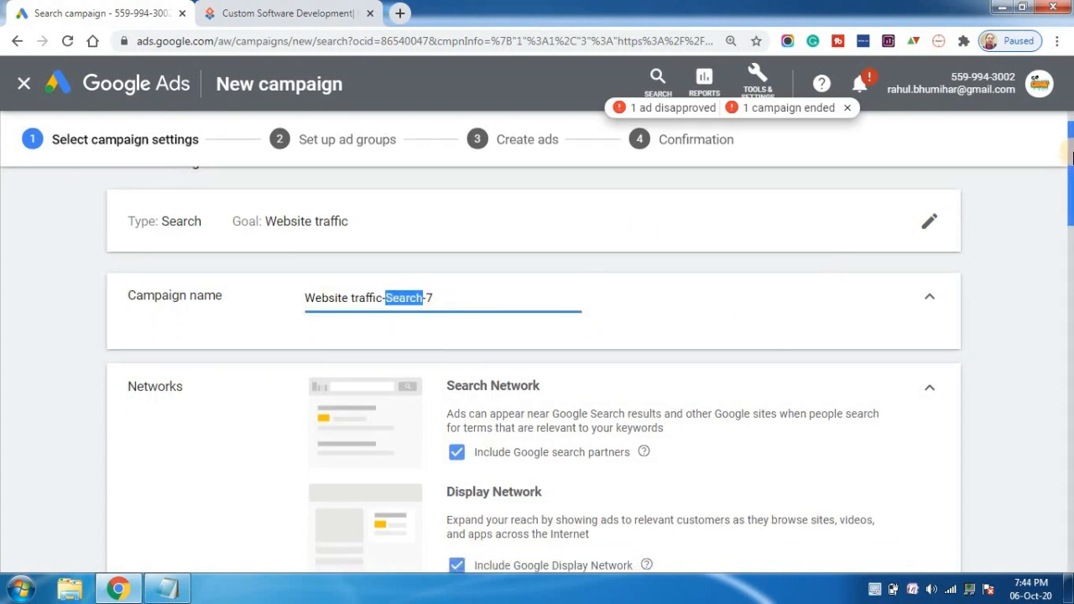
pyautogui.moveTo(1070, 155); pyautogui.dragTo(1070, 176)
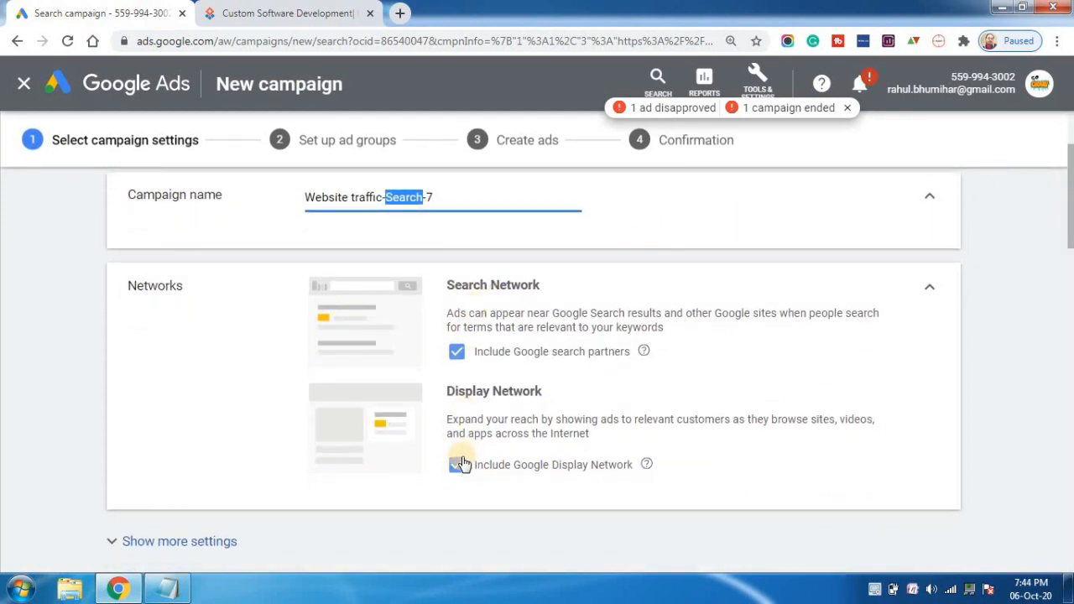
pyautogui.doubleClick(536, 284)
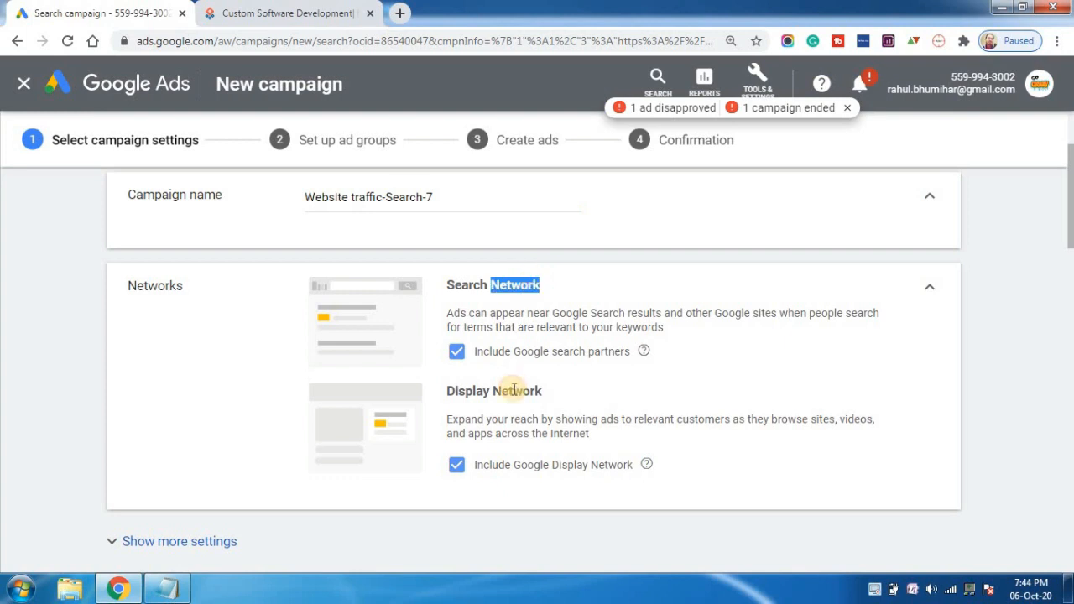
pyautogui.doubleClick(514, 390)
pyautogui.click(457, 465)
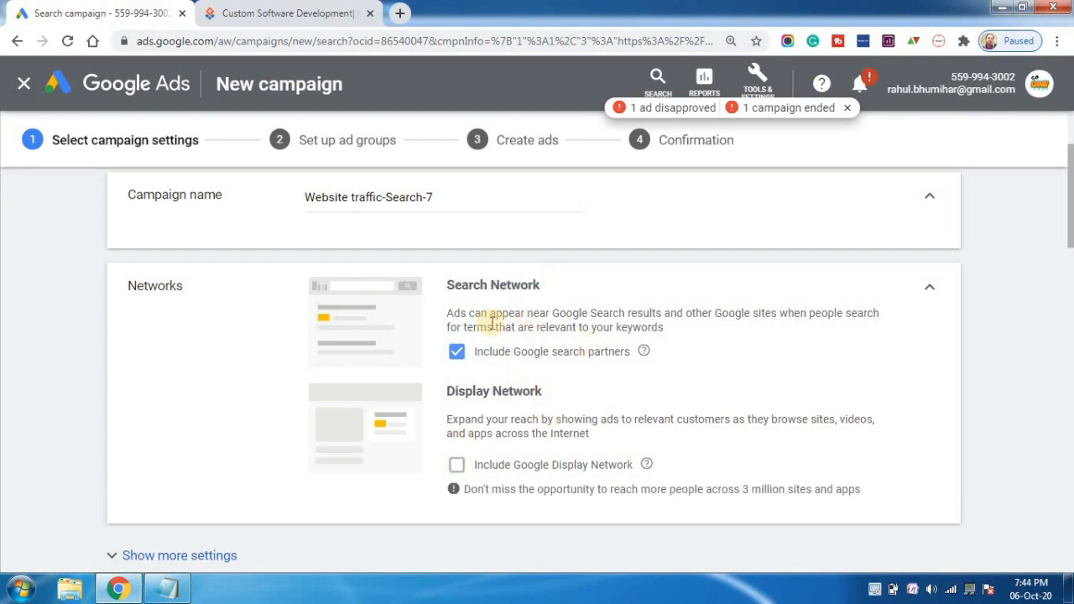
# Expand the location options and target the union territory of Delhi, India as a custom location.
pyautogui.moveTo(1070, 223); pyautogui.dragTo(1070, 312)
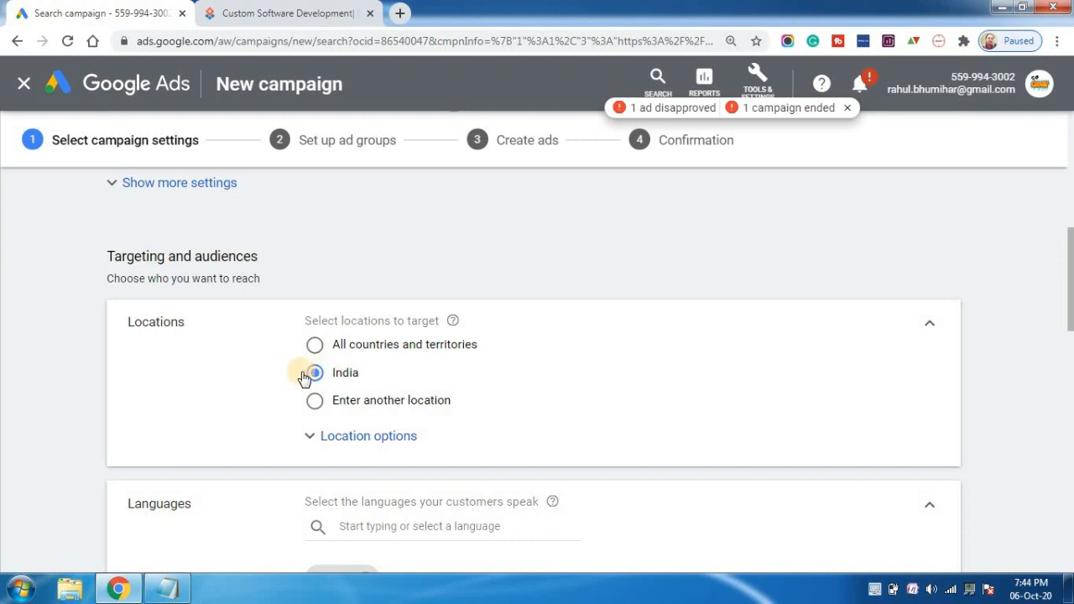
pyautogui.click(336, 438)
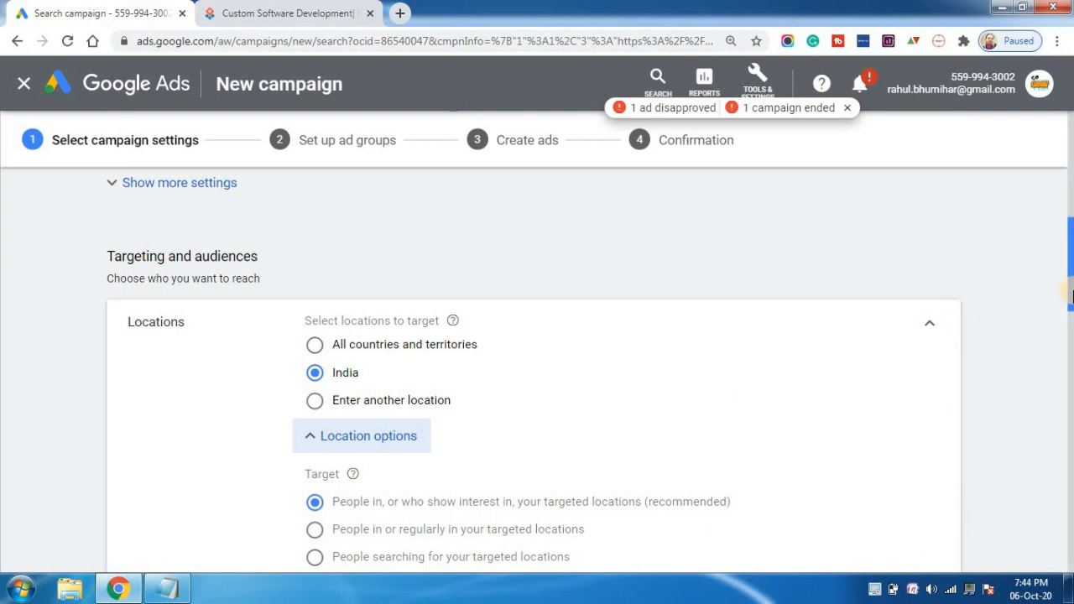
pyautogui.scroll(-3, 1071, 326)
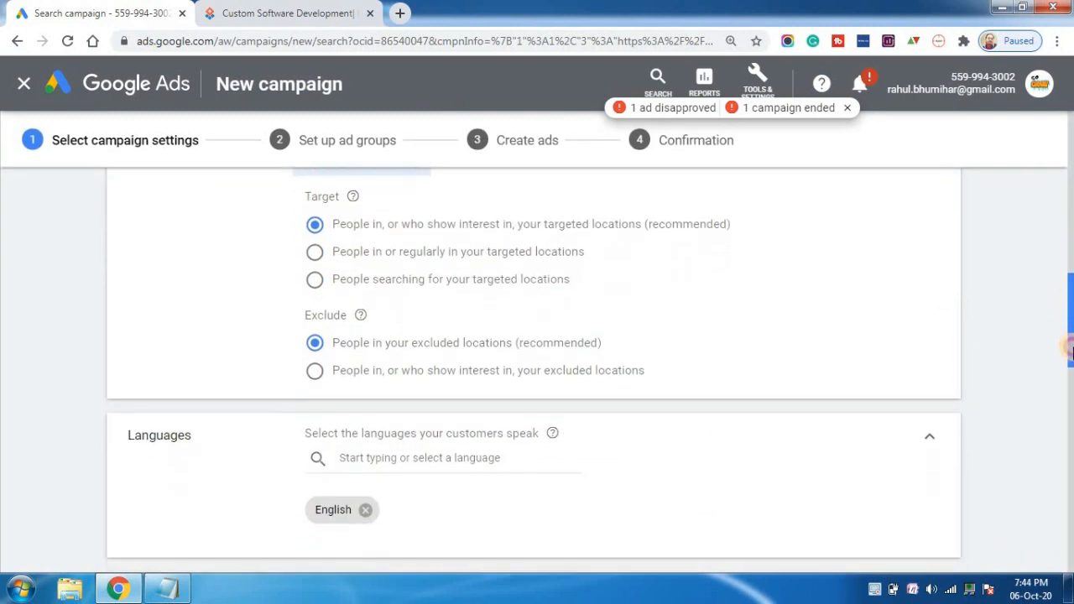
pyautogui.scroll(3, 1070, 311)
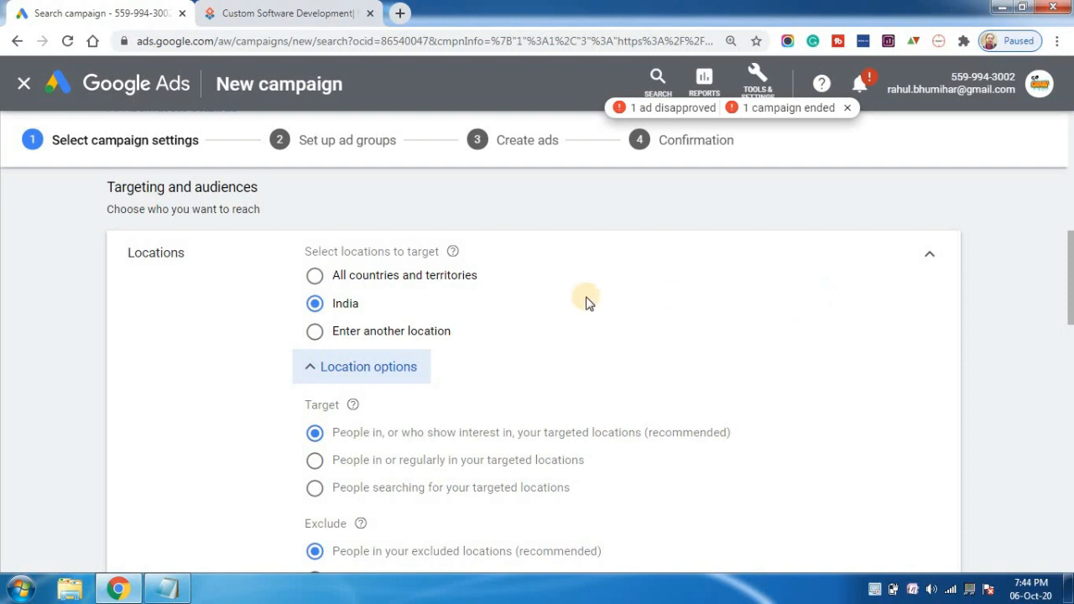
pyautogui.moveTo(1070, 247)
pyautogui.mouseDown()
pyautogui.moveTo(1070, 277)
pyautogui.moveTo(1070, 258)
pyautogui.mouseUp()
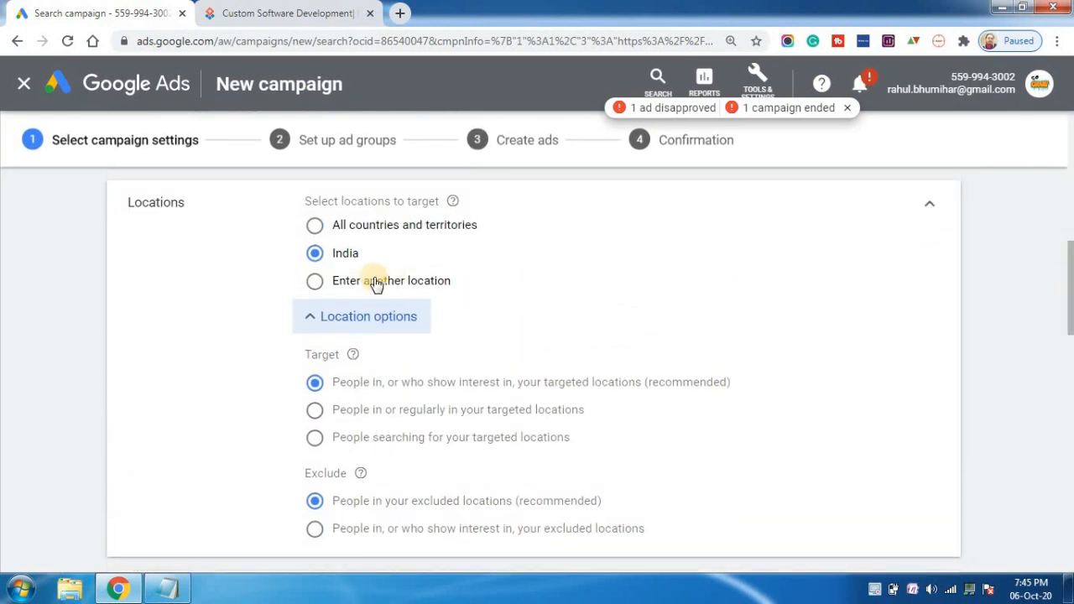
pyautogui.click(316, 281)
pyautogui.click(394, 323)
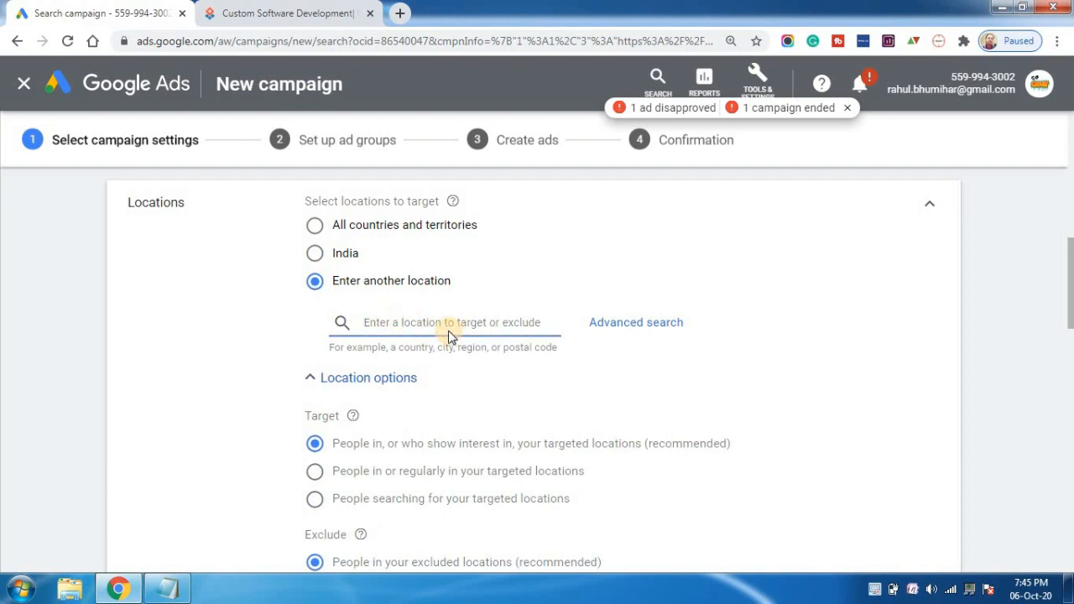
pyautogui.write('de')
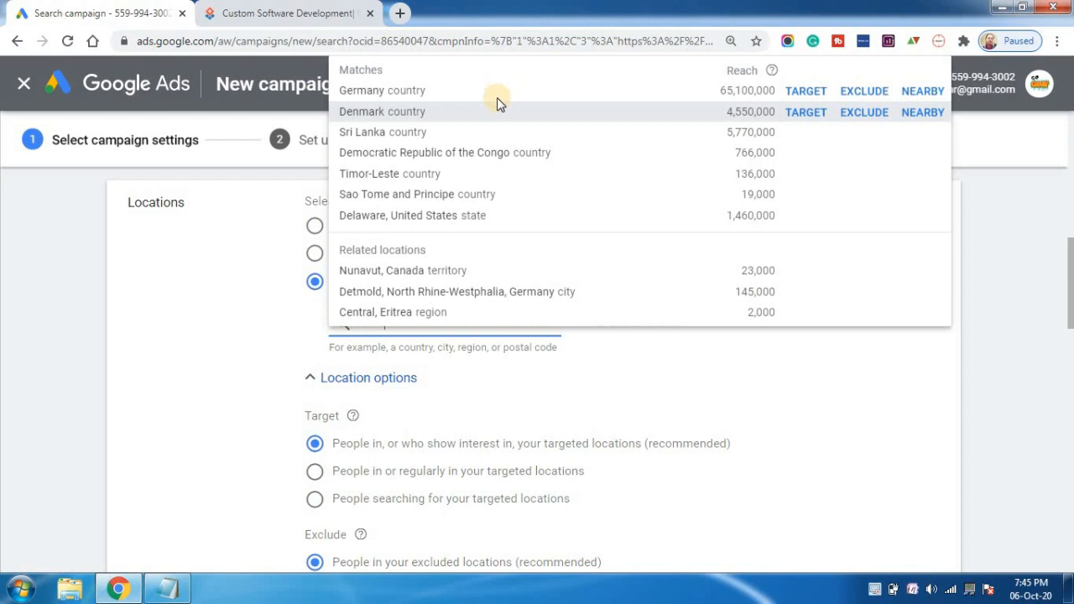
pyautogui.write('lhi')
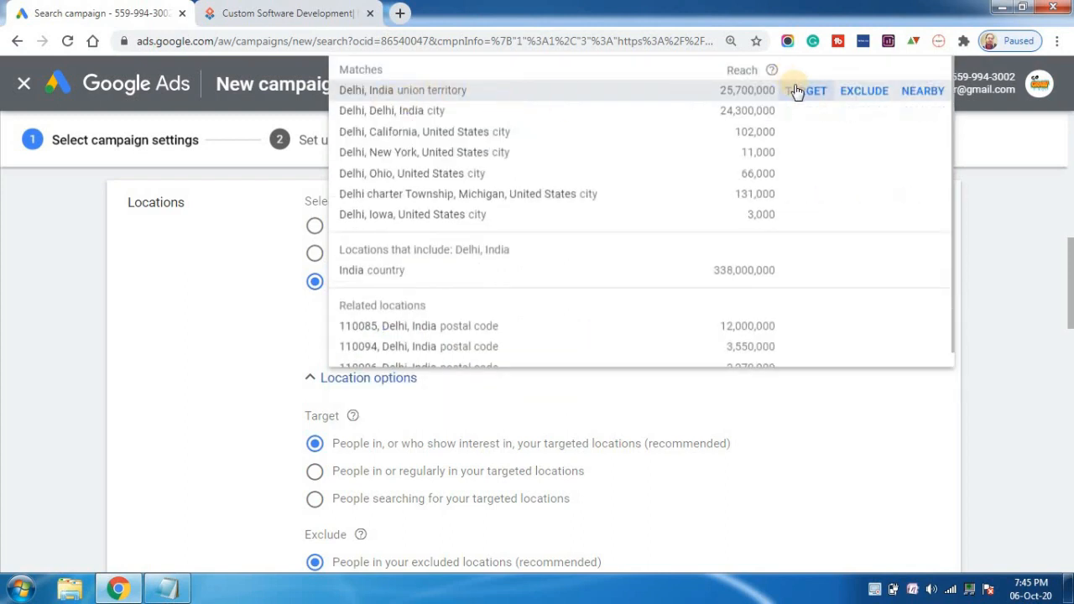
pyautogui.click(798, 90)
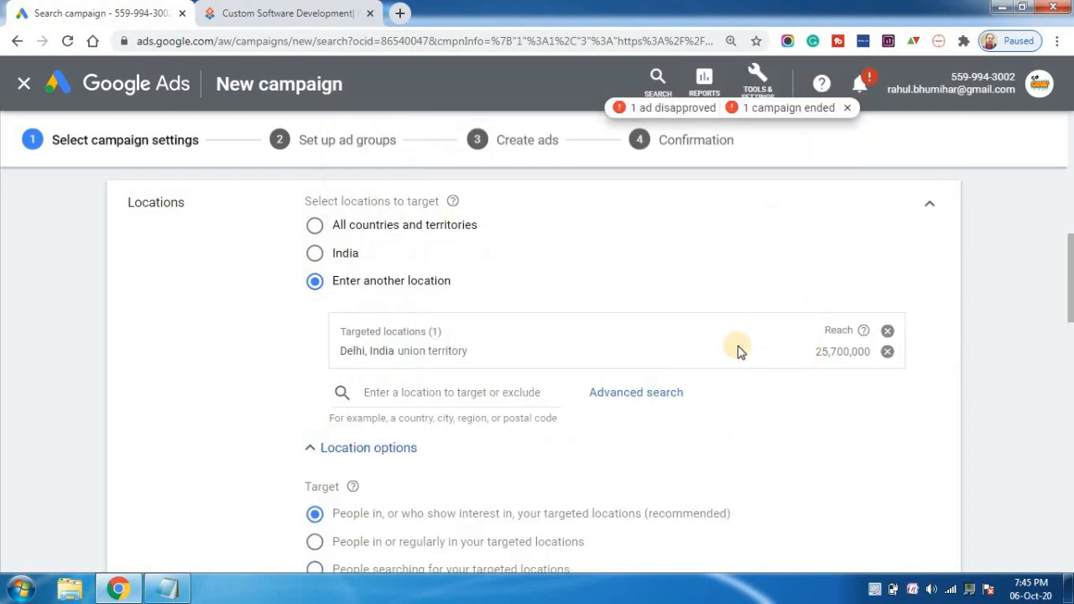
# Add Hindi to the campaign's customer languages alongside English.
pyautogui.moveTo(1070, 308); pyautogui.dragTo(1071, 330)
pyautogui.moveTo(1070, 336); pyautogui.dragTo(1071, 388)
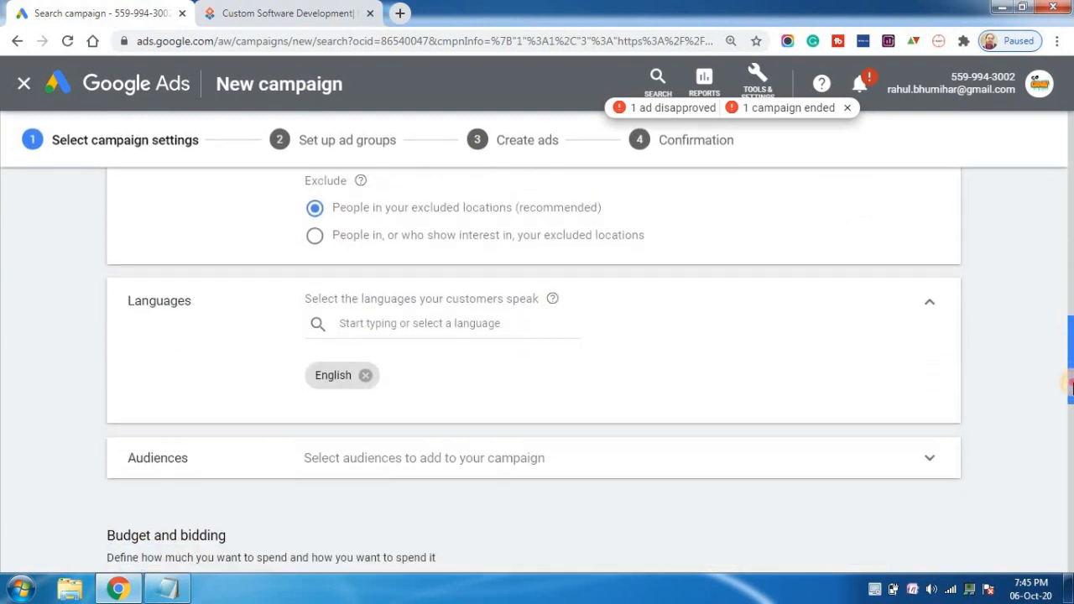
pyautogui.click(365, 320)
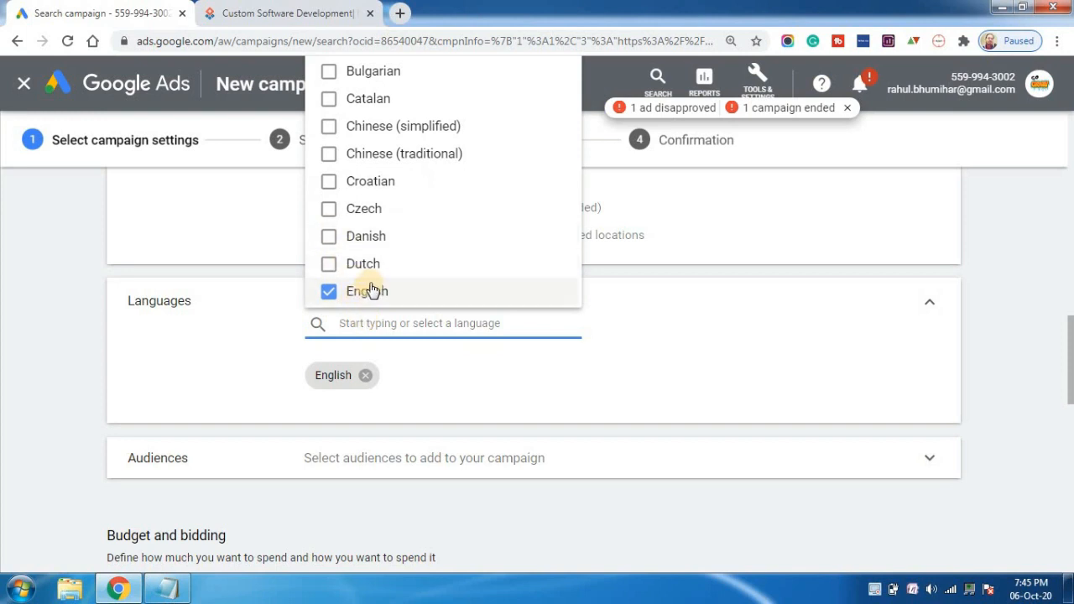
pyautogui.write('hi')
pyautogui.click(326, 370)
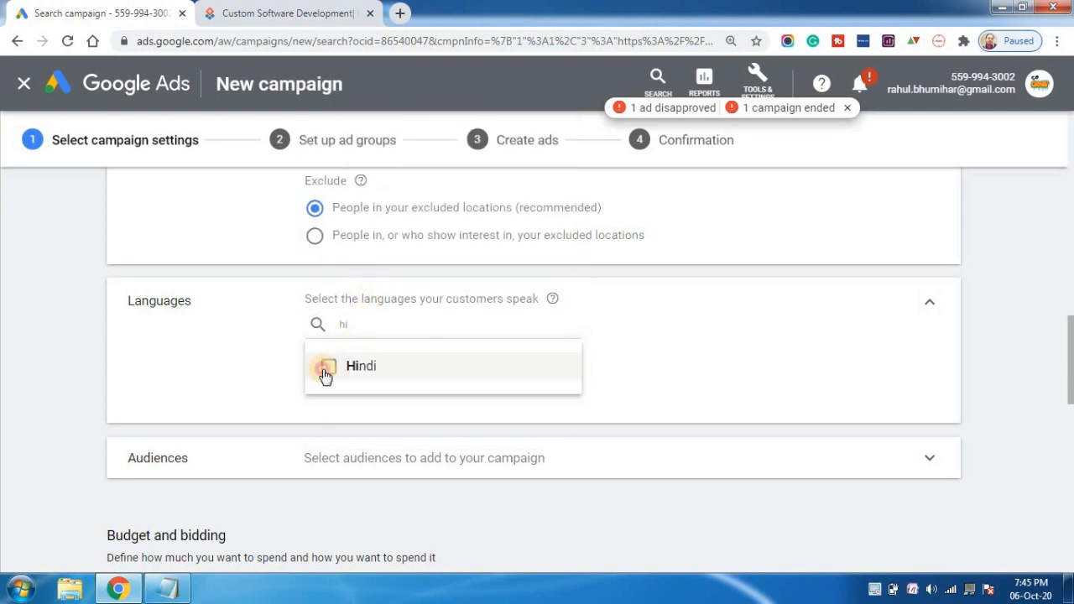
pyautogui.click(669, 359)
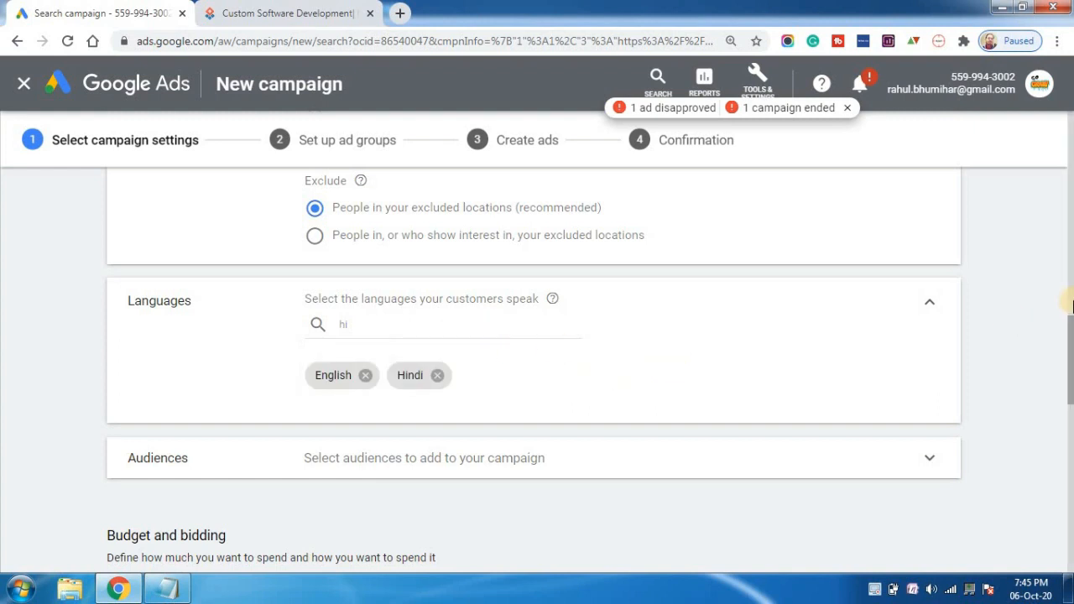
# Open the campaign's audience selection and add the Web Design & Development and Business & Industrial Products audiences.
pyautogui.moveTo(1071, 335); pyautogui.dragTo(1071, 364)
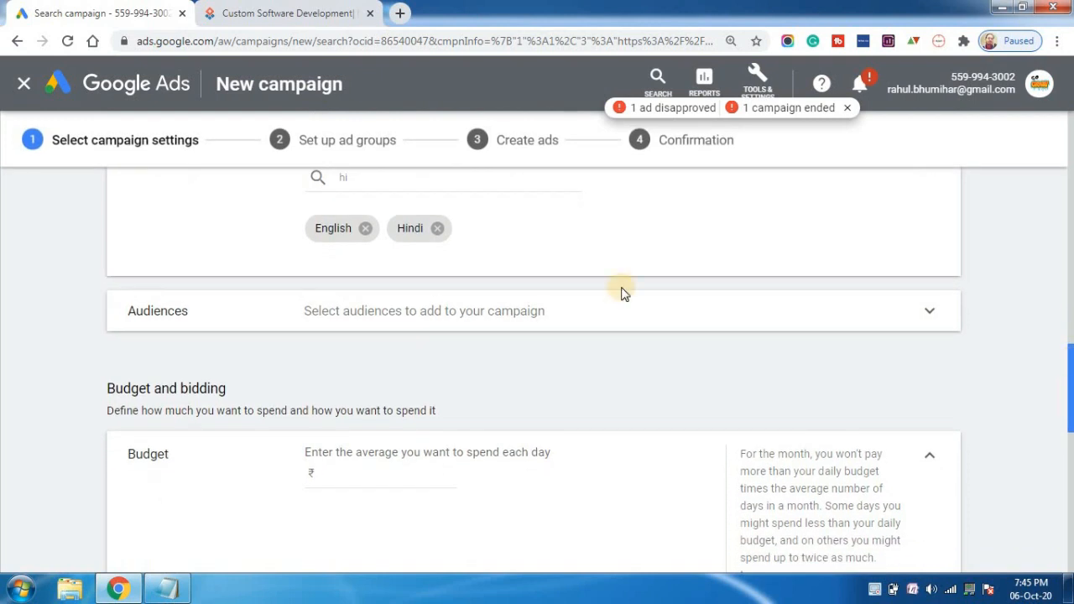
pyautogui.click(614, 328)
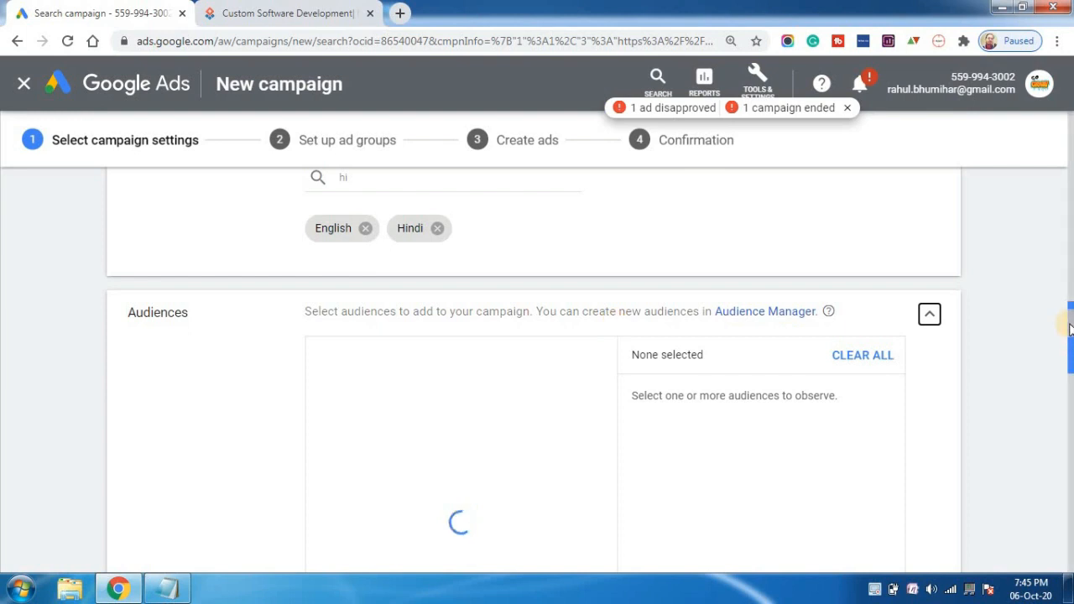
pyautogui.moveTo(1070, 327); pyautogui.dragTo(1072, 338)
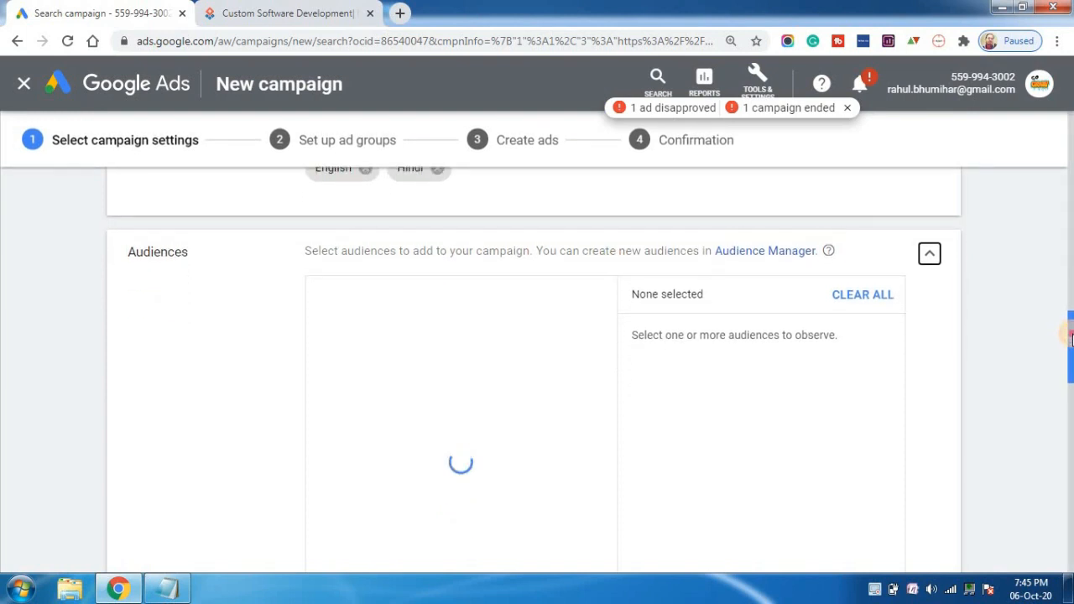
pyautogui.moveTo(1071, 335)
pyautogui.mouseDown()
pyautogui.moveTo(1072, 362)
pyautogui.moveTo(1071, 342)
pyautogui.mouseUp()
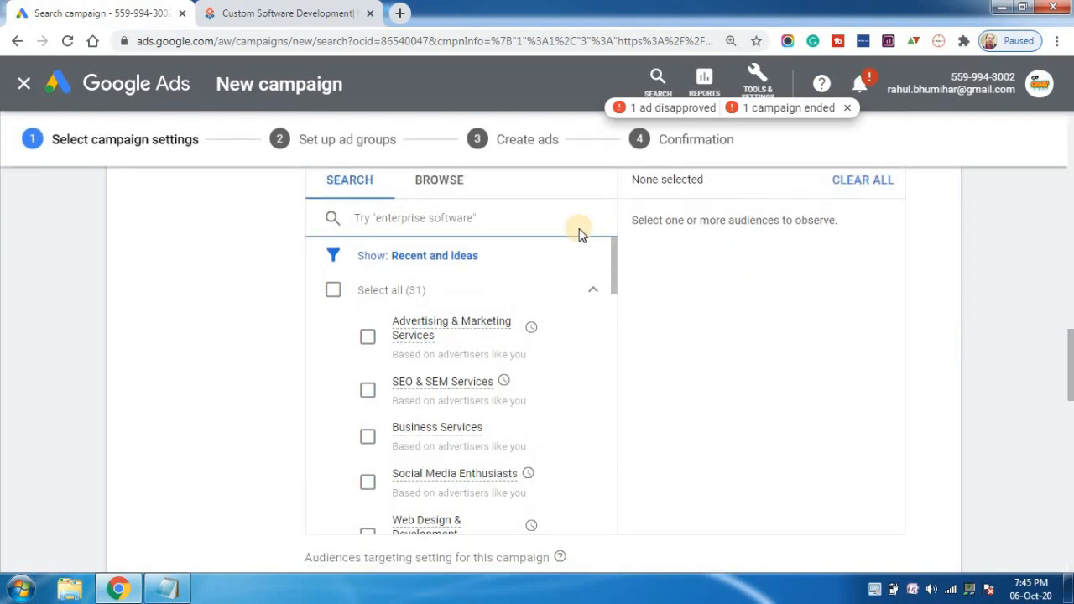
pyautogui.moveTo(611, 268); pyautogui.dragTo(615, 294)
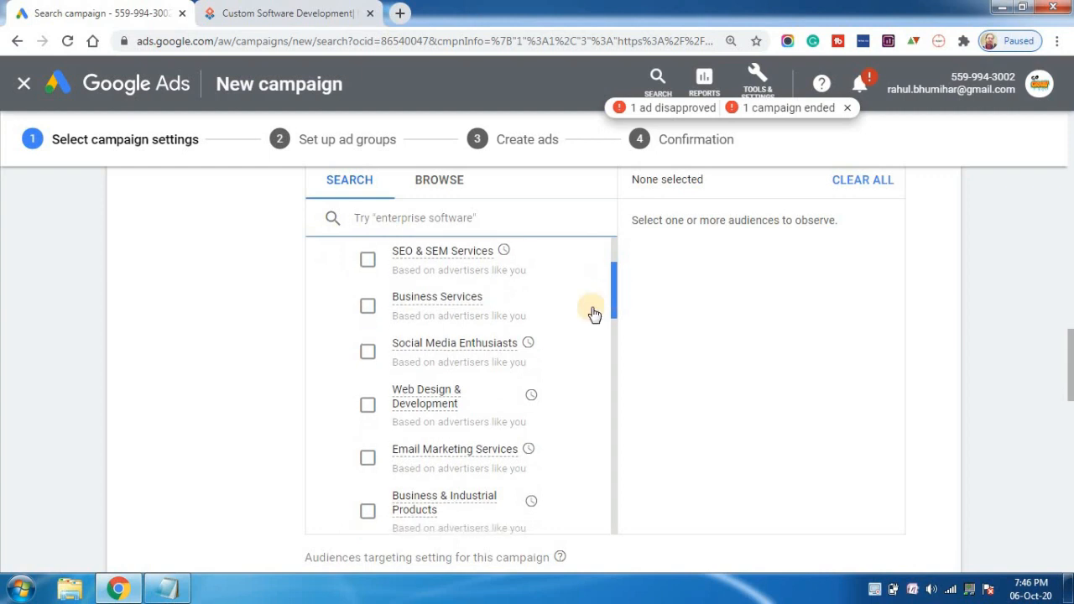
pyautogui.click(369, 410)
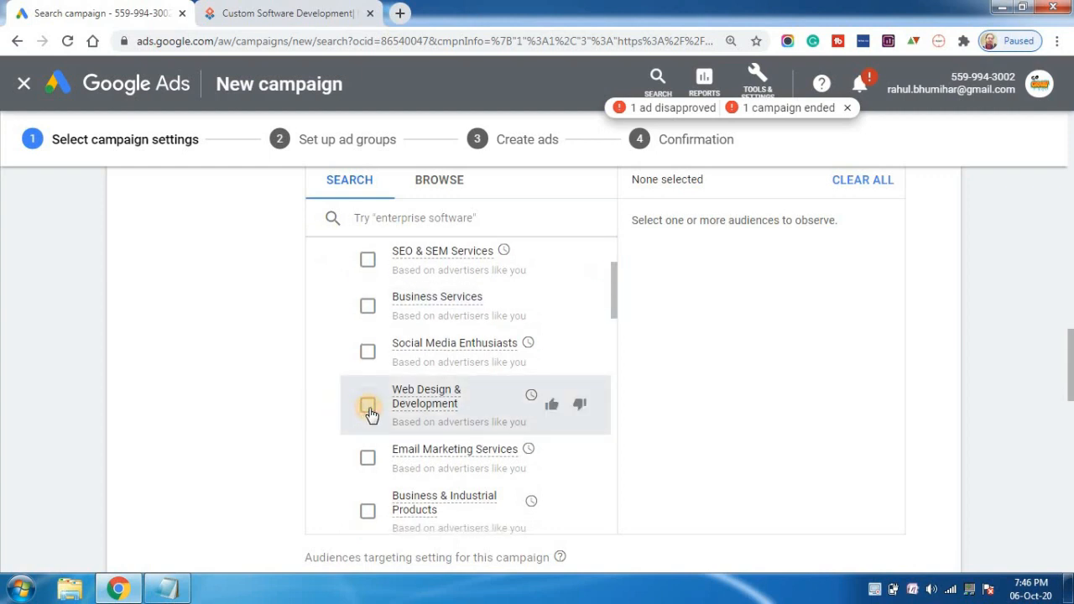
pyautogui.click(370, 510)
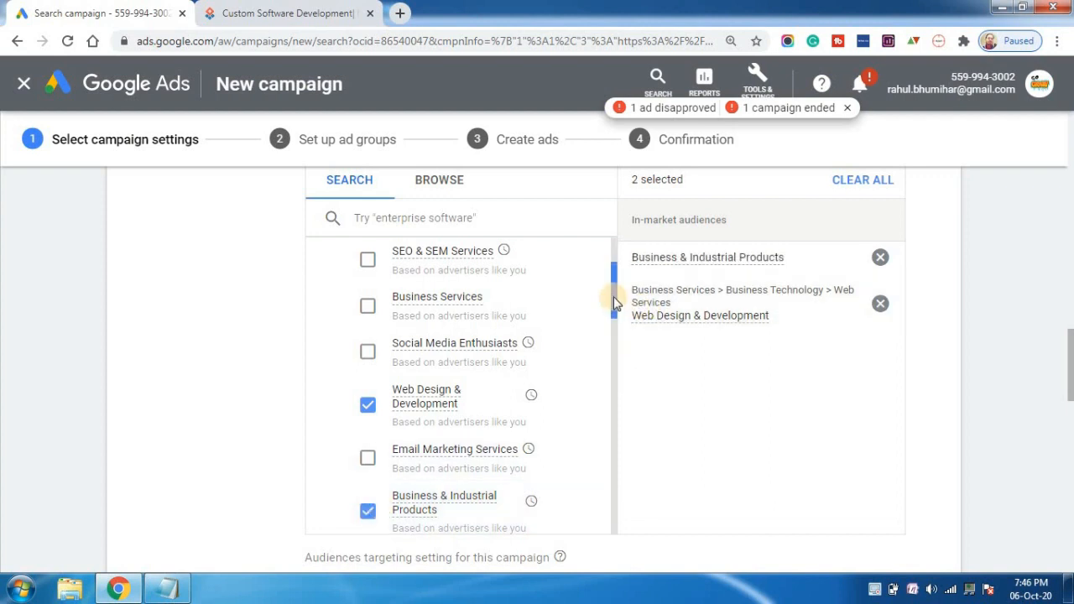
# Add the Business Professionals, Web Services, Enterprise Software and Business Technology audiences to the campaign.
pyautogui.moveTo(614, 302); pyautogui.dragTo(615, 336)
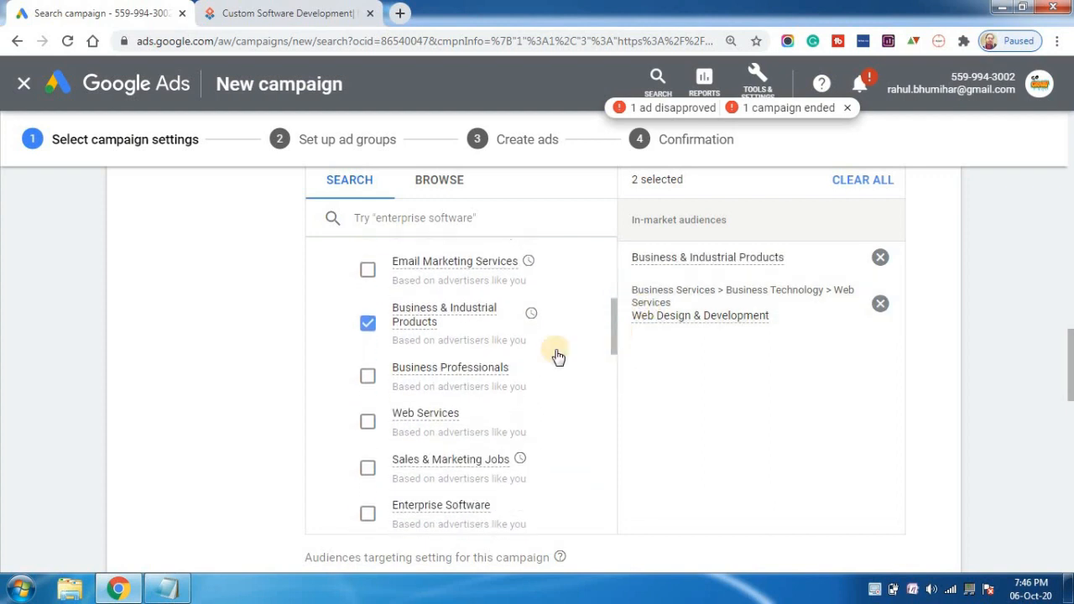
pyautogui.click(370, 378)
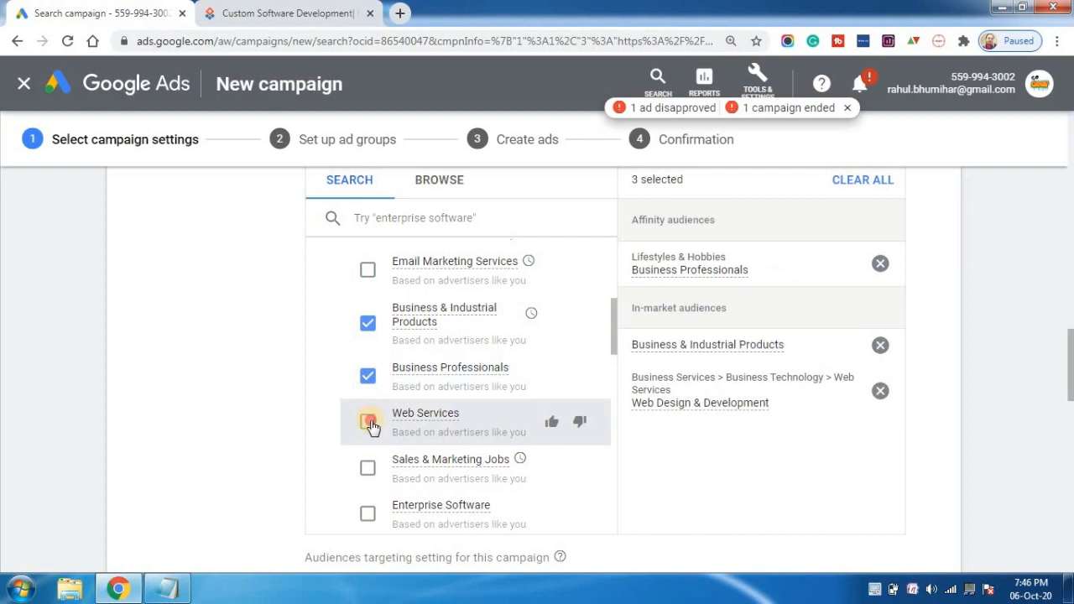
pyautogui.click(370, 424)
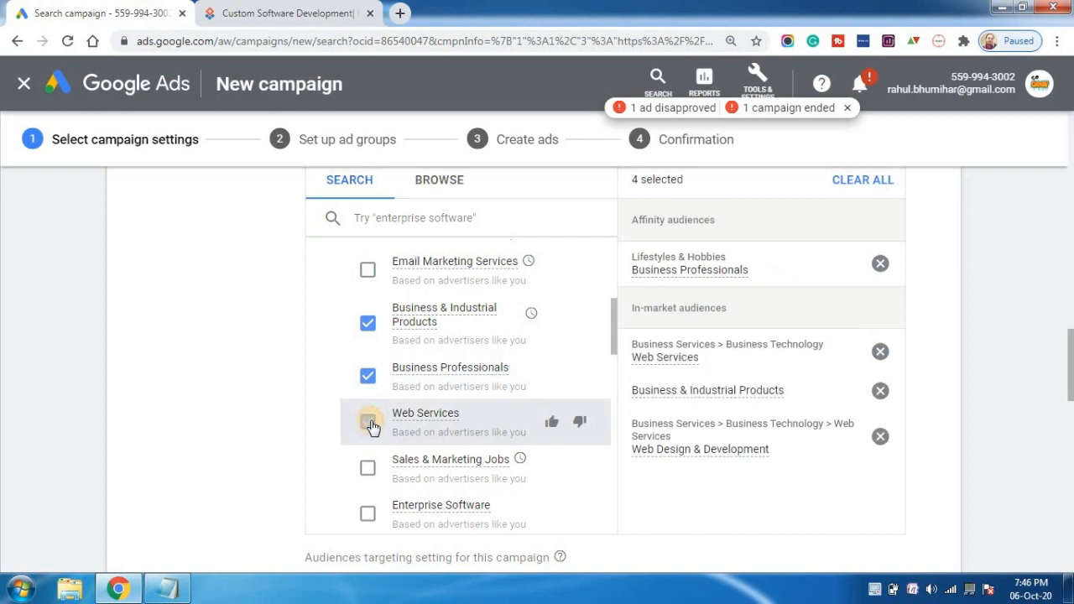
pyautogui.click(368, 515)
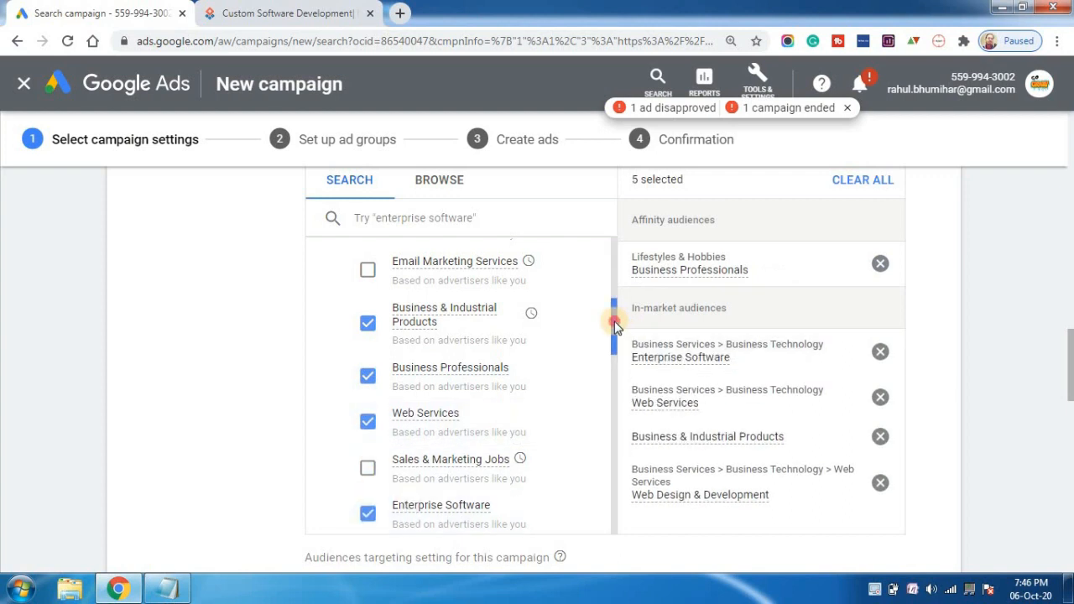
pyautogui.moveTo(612, 317); pyautogui.dragTo(621, 365)
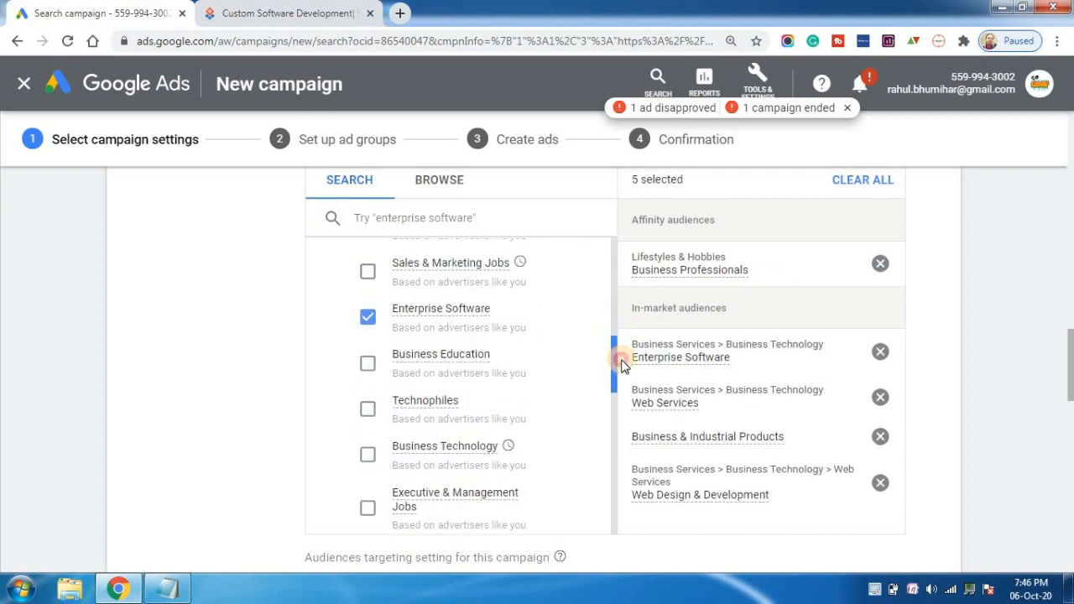
pyautogui.click(369, 460)
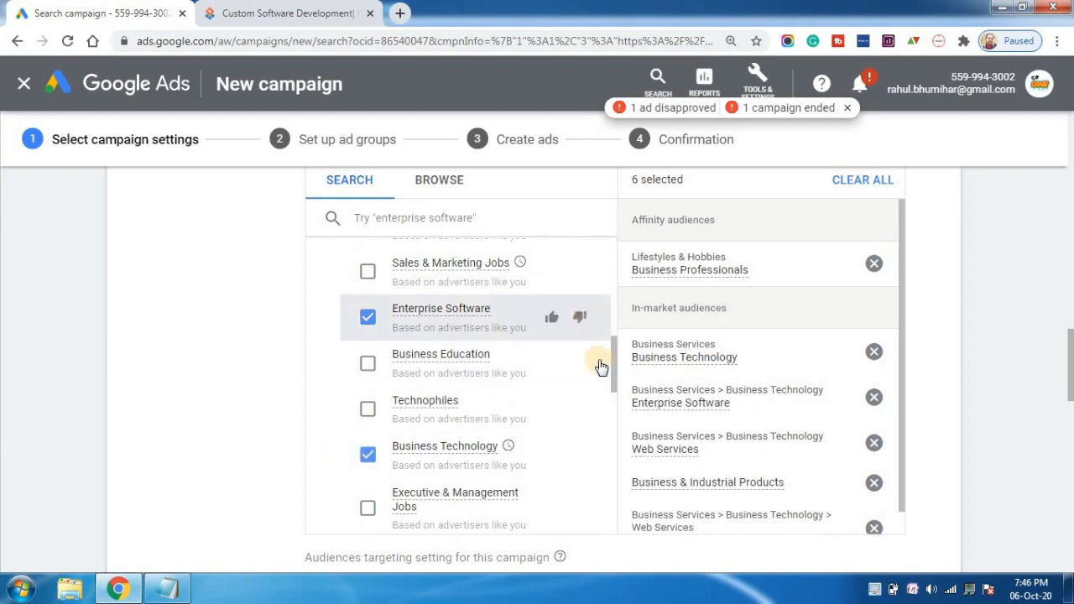
pyautogui.moveTo(611, 369); pyautogui.dragTo(623, 466)
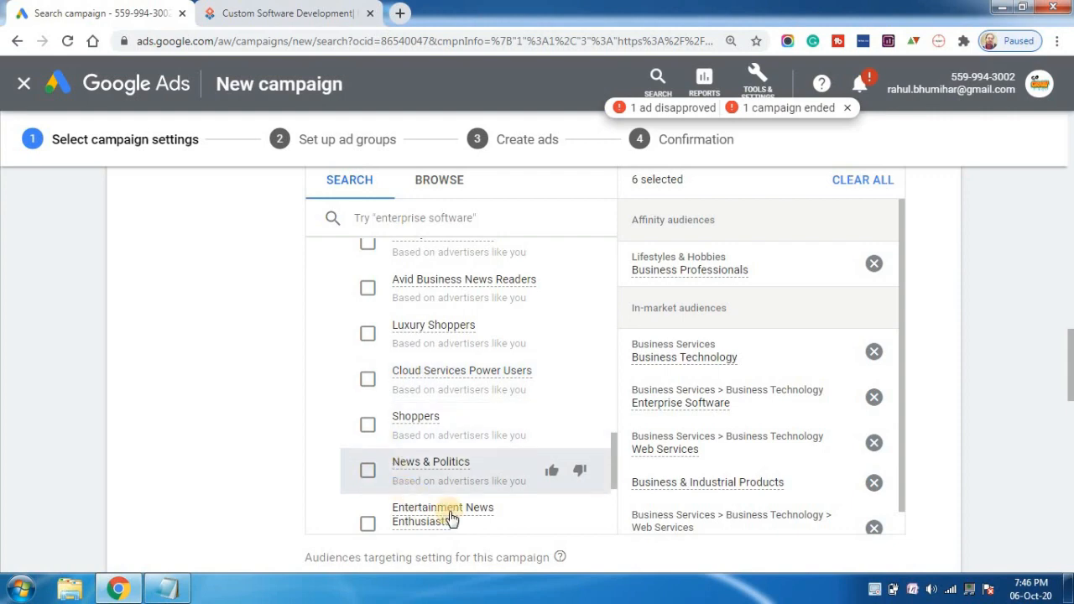
# Set the campaign's average daily budget to ₹500.
pyautogui.moveTo(1070, 351); pyautogui.dragTo(1071, 411)
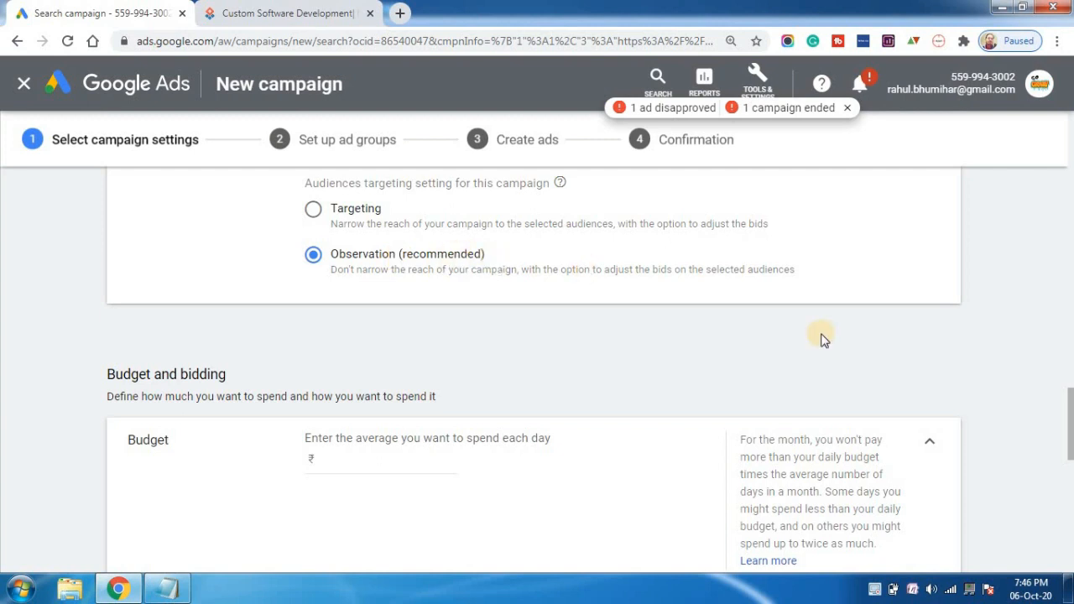
pyautogui.scroll(-3, 1070, 398)
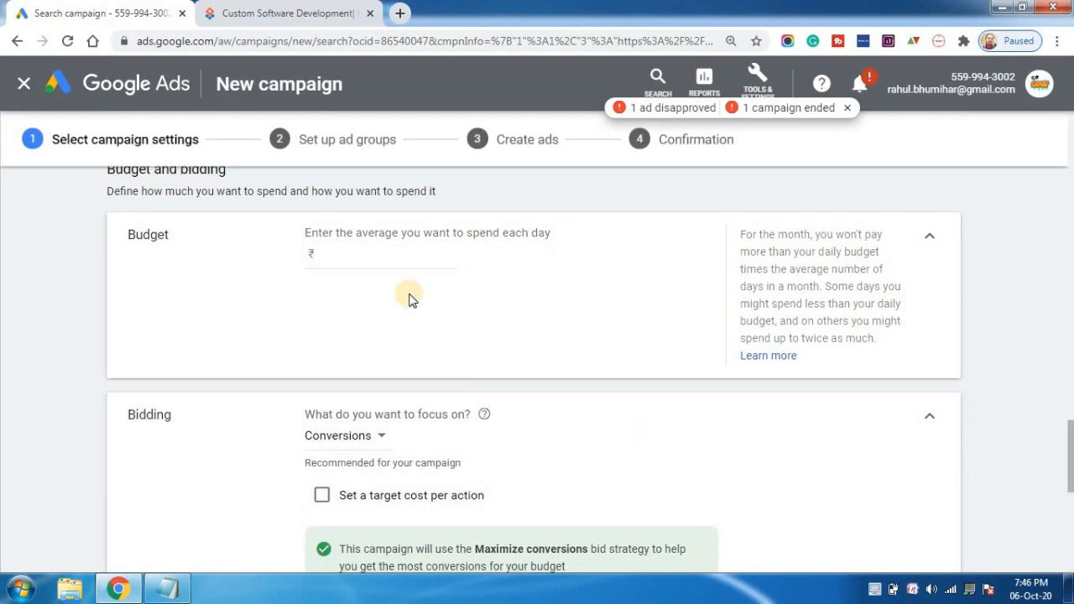
pyautogui.click(365, 254)
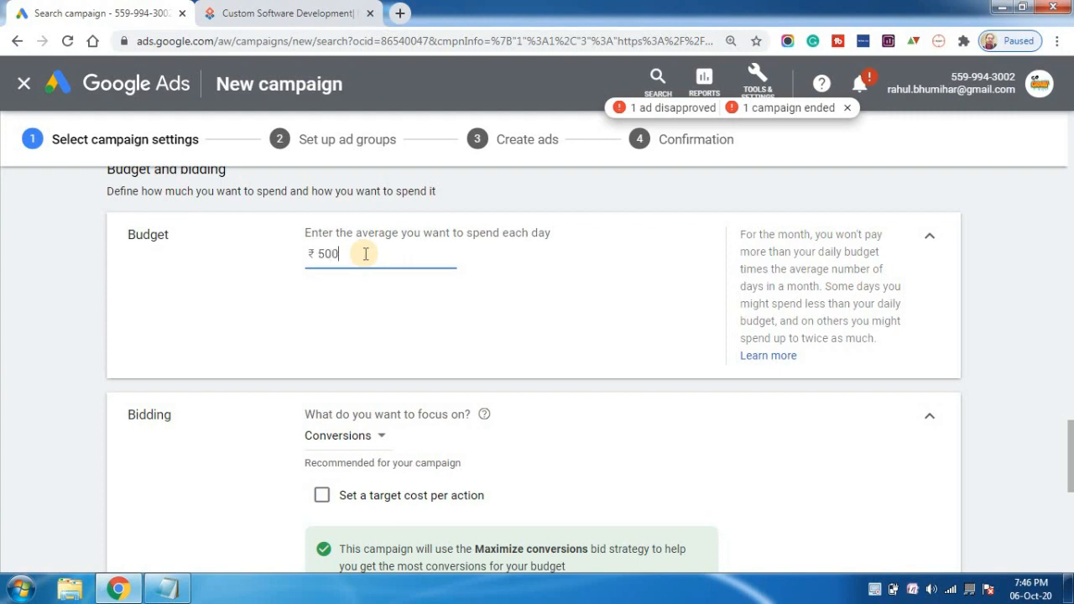
pyautogui.click(391, 302)
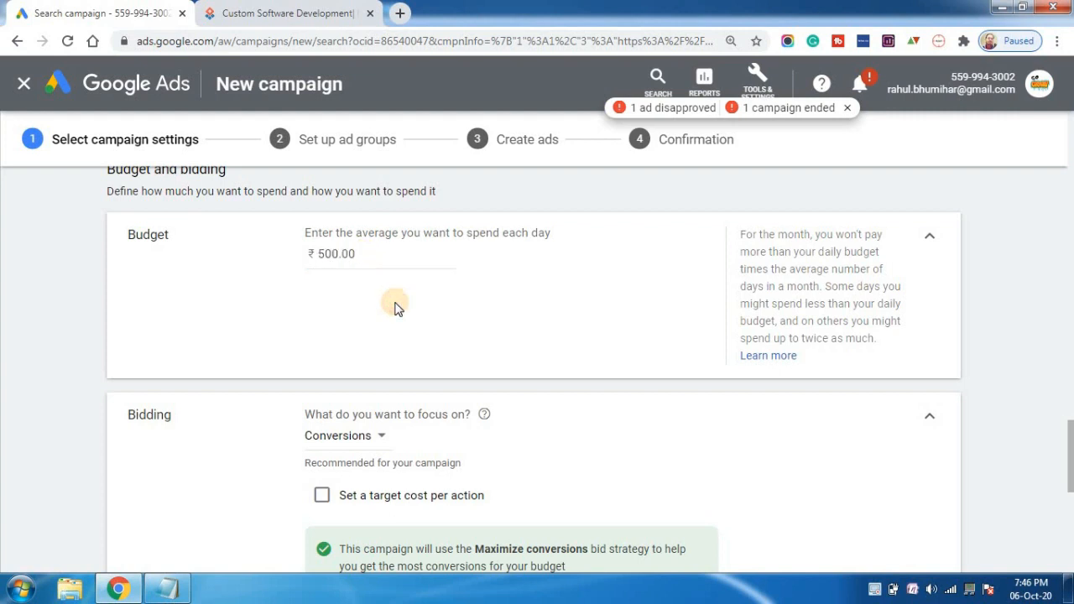
# Set the campaign's bidding focus to Clicks.
pyautogui.moveTo(1072, 434); pyautogui.dragTo(1072, 454)
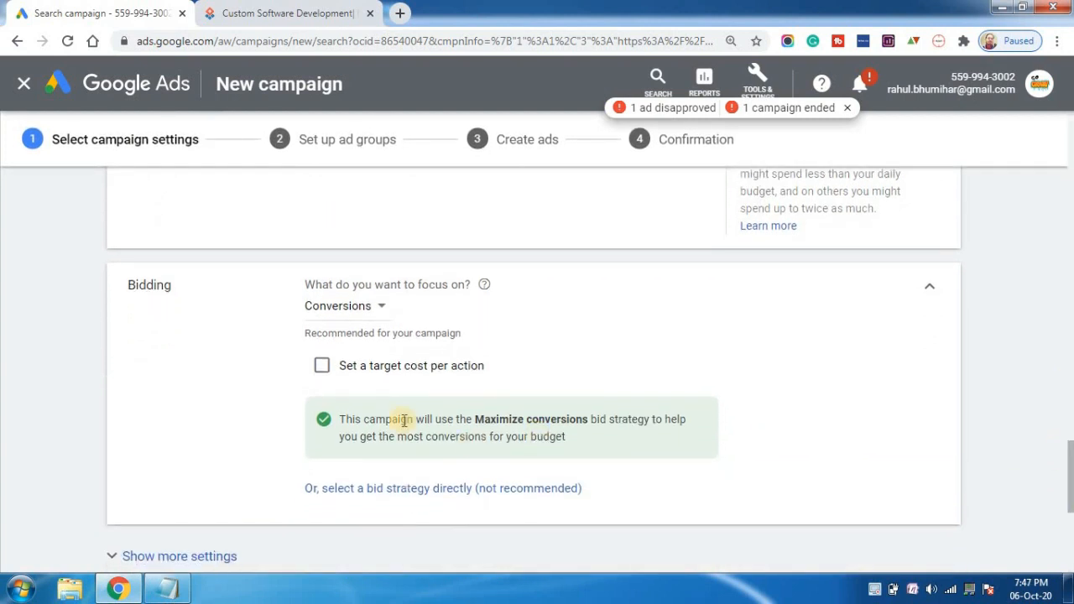
pyautogui.click(335, 309)
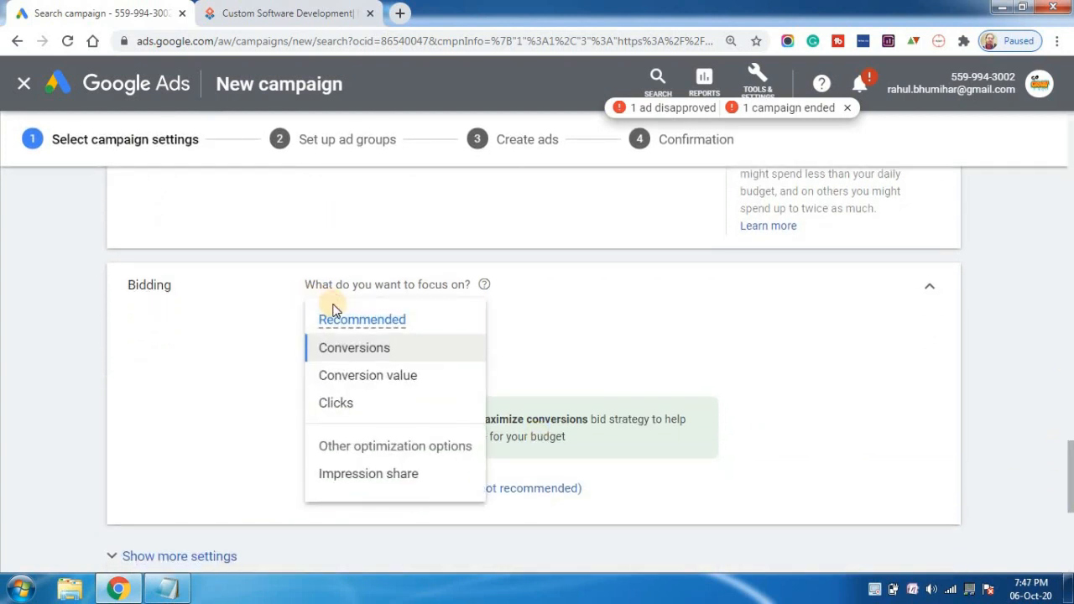
pyautogui.moveTo(395, 321)
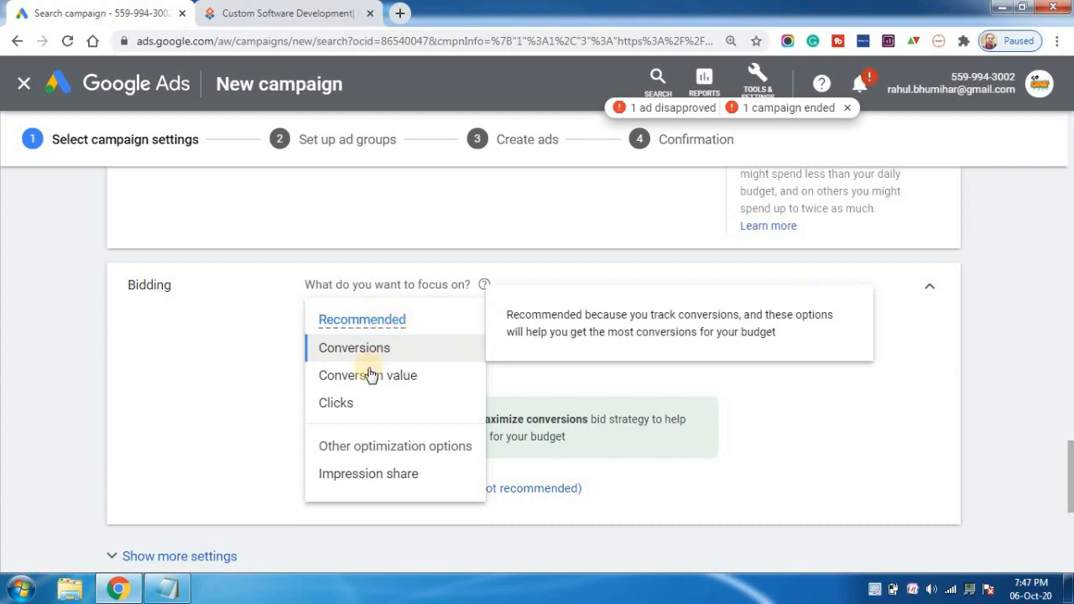
pyautogui.moveTo(392, 388)
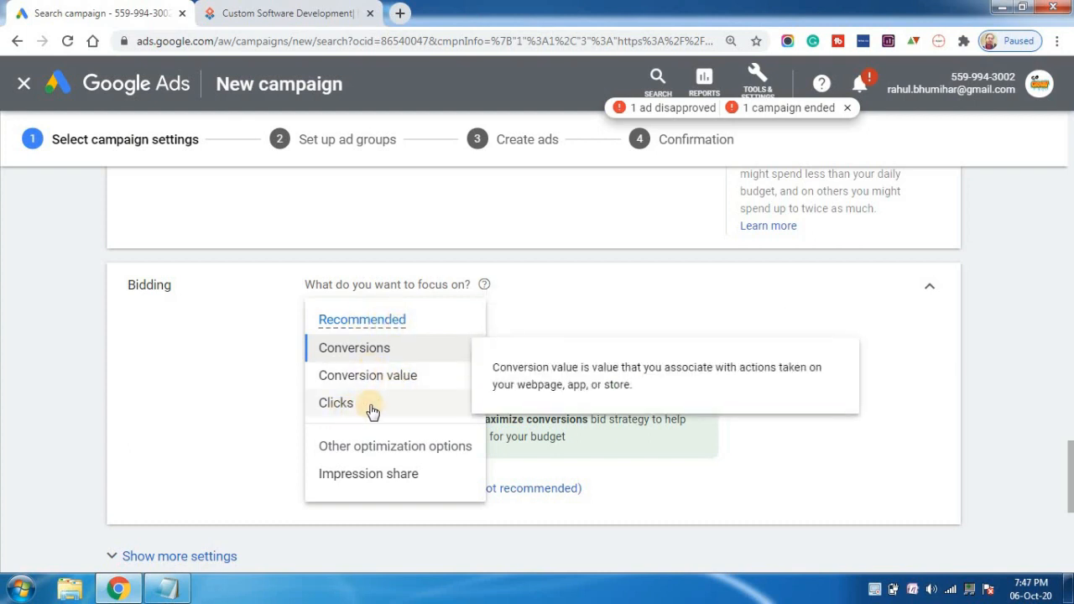
pyautogui.click(356, 409)
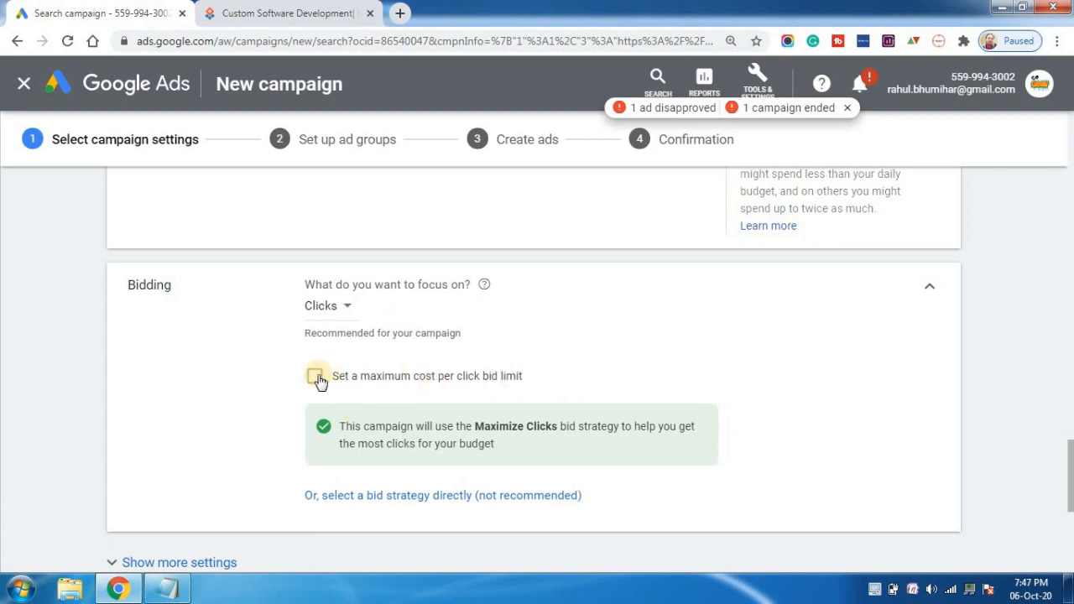
# Enable a maximum cost per click bid limit for the campaign and set it to ₹20.
pyautogui.click(316, 376)
pyautogui.click(348, 439)
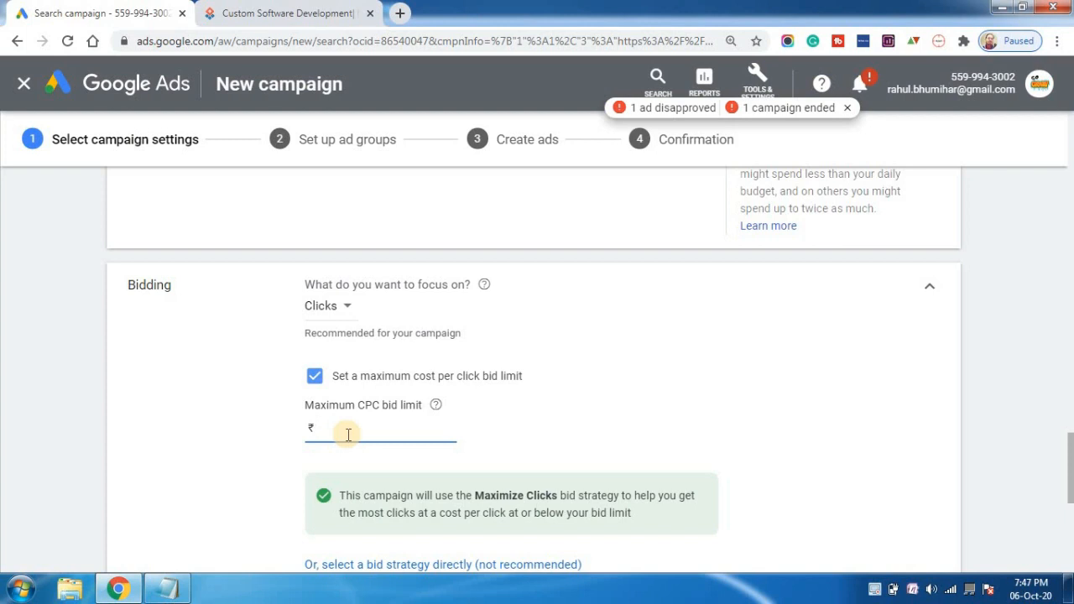
pyautogui.write('20')
pyautogui.click(686, 415)
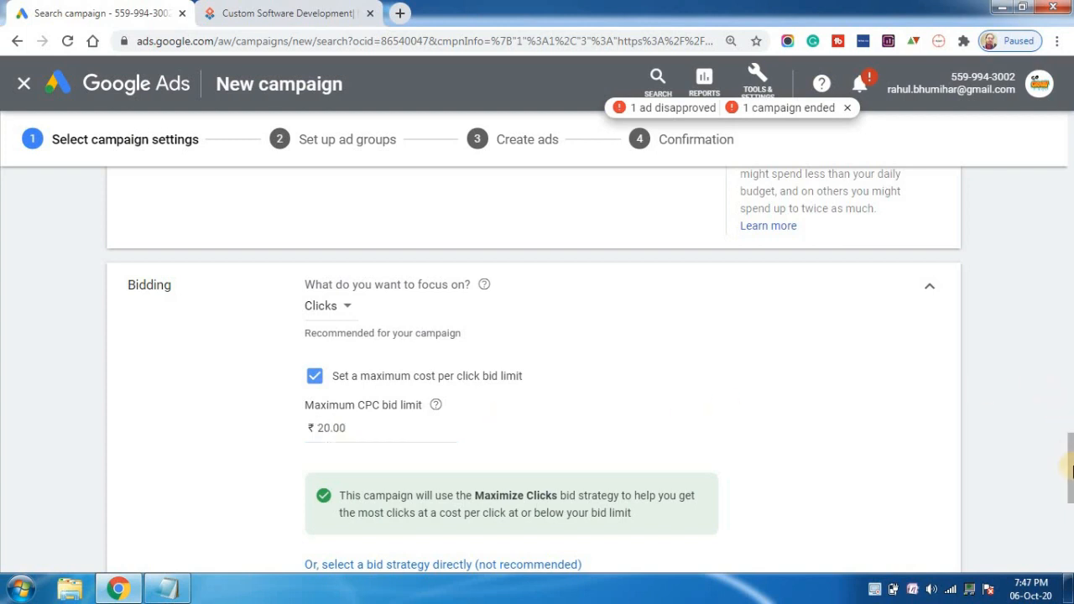
# Examine the campaign's ad extension options, including the existing sitelink extensions.
pyautogui.moveTo(1069, 464)
pyautogui.mouseDown()
pyautogui.moveTo(1070, 484)
pyautogui.moveTo(1070, 467)
pyautogui.mouseUp()
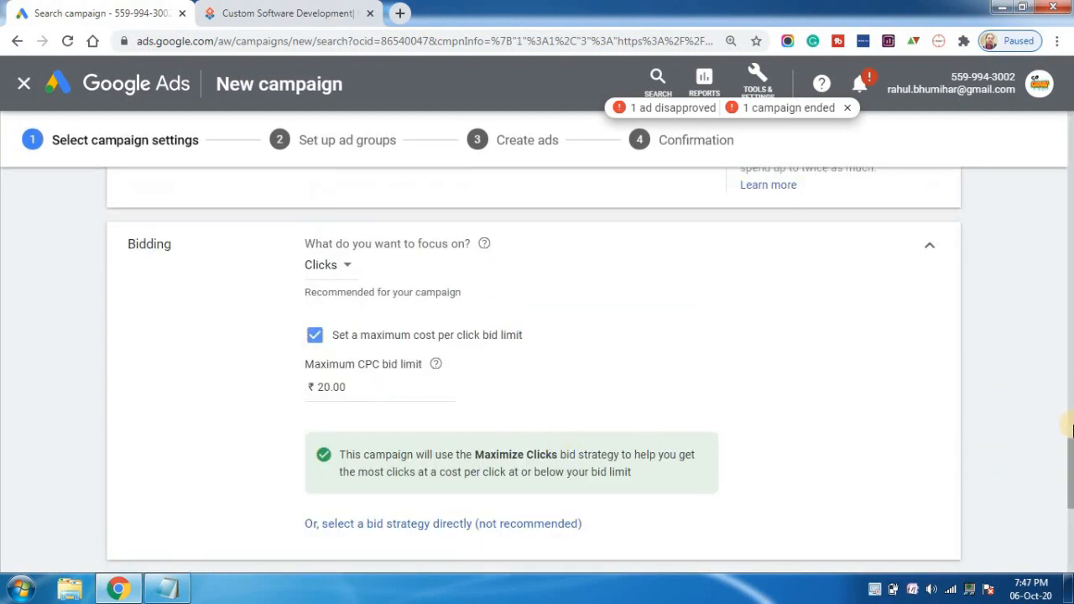
pyautogui.moveTo(1069, 451); pyautogui.dragTo(1069, 474)
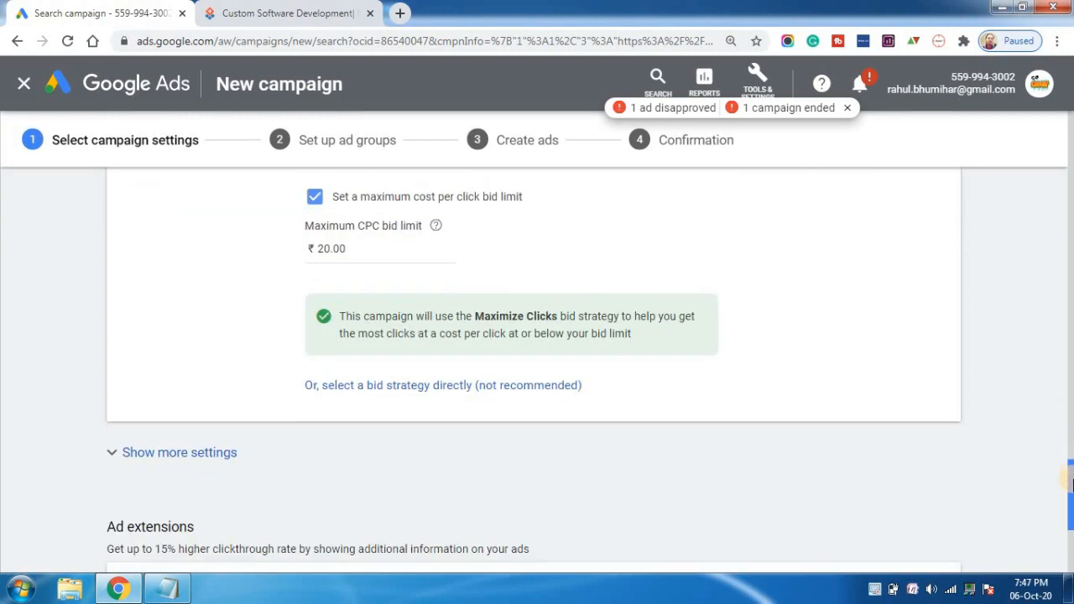
pyautogui.click(1071, 564)
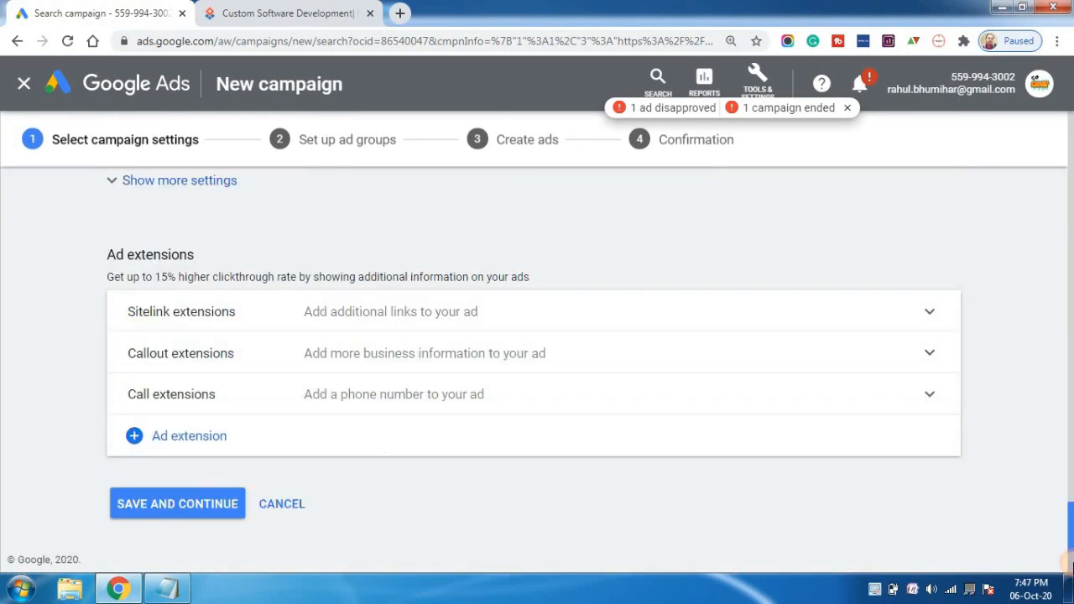
pyautogui.moveTo(1069, 536); pyautogui.dragTo(1069, 510)
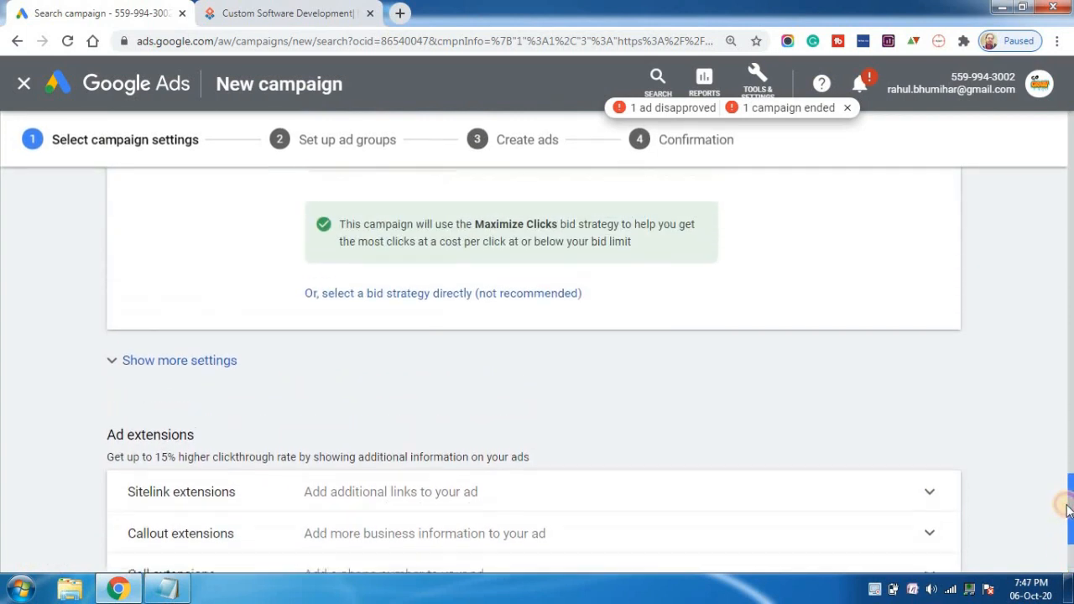
pyautogui.scroll(-2, 1068, 508)
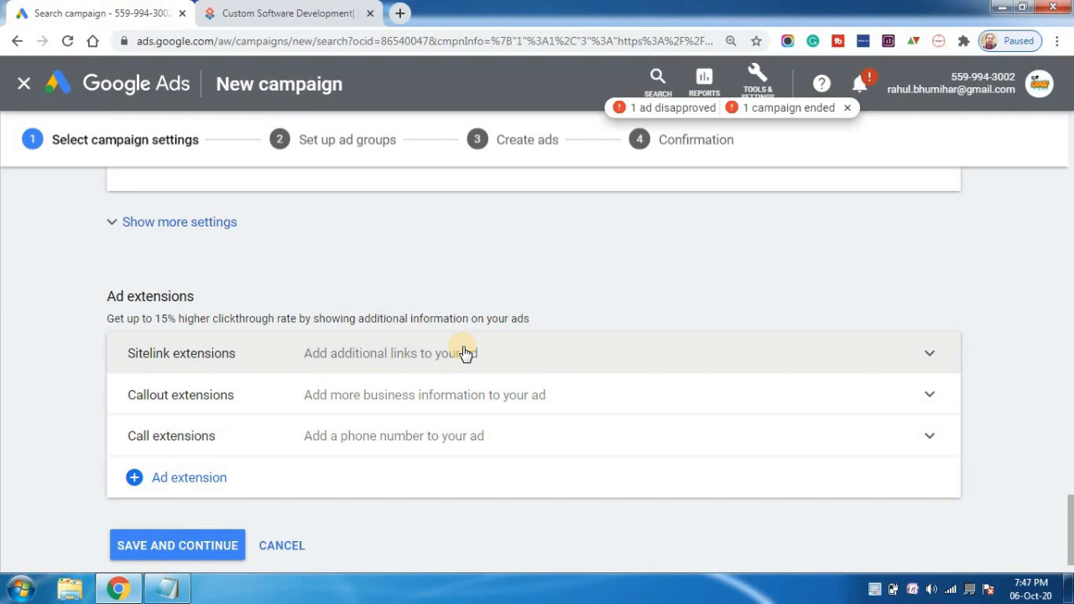
pyautogui.click(465, 354)
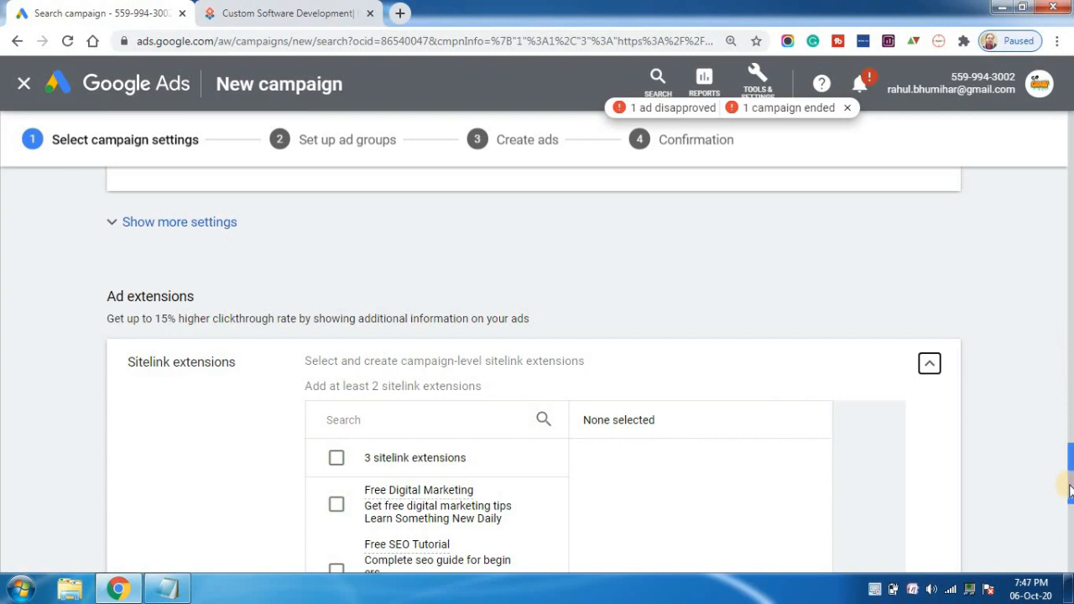
pyautogui.moveTo(1070, 491); pyautogui.dragTo(1069, 502)
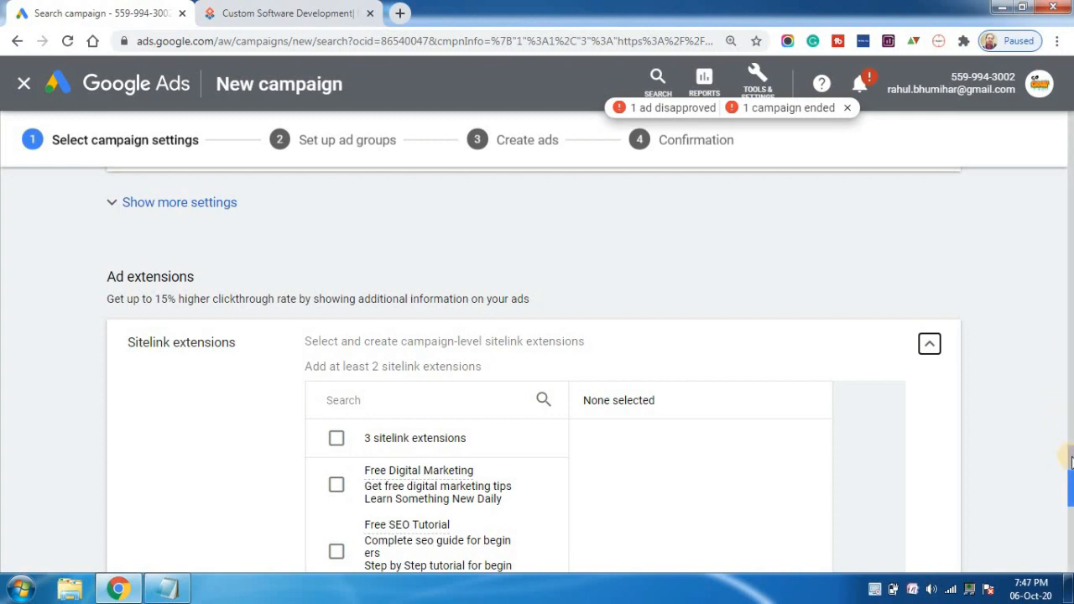
pyautogui.moveTo(1071, 472); pyautogui.dragTo(1071, 506)
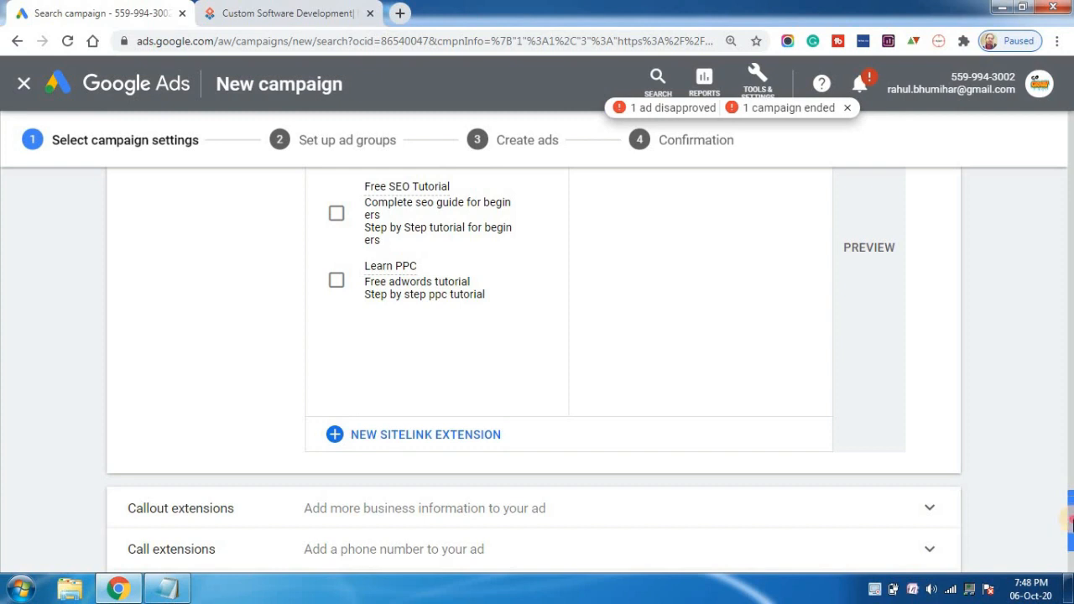
pyautogui.moveTo(1071, 514); pyautogui.dragTo(1071, 537)
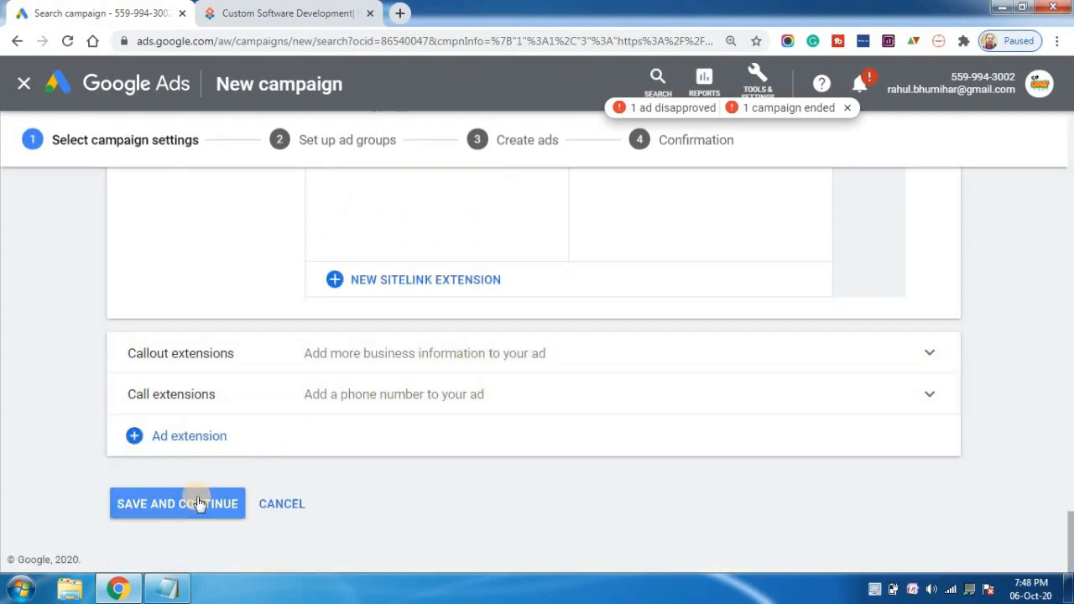
# Save the campaign settings without adding extensions and exit the new keywords experience guide.
pyautogui.click(199, 502)
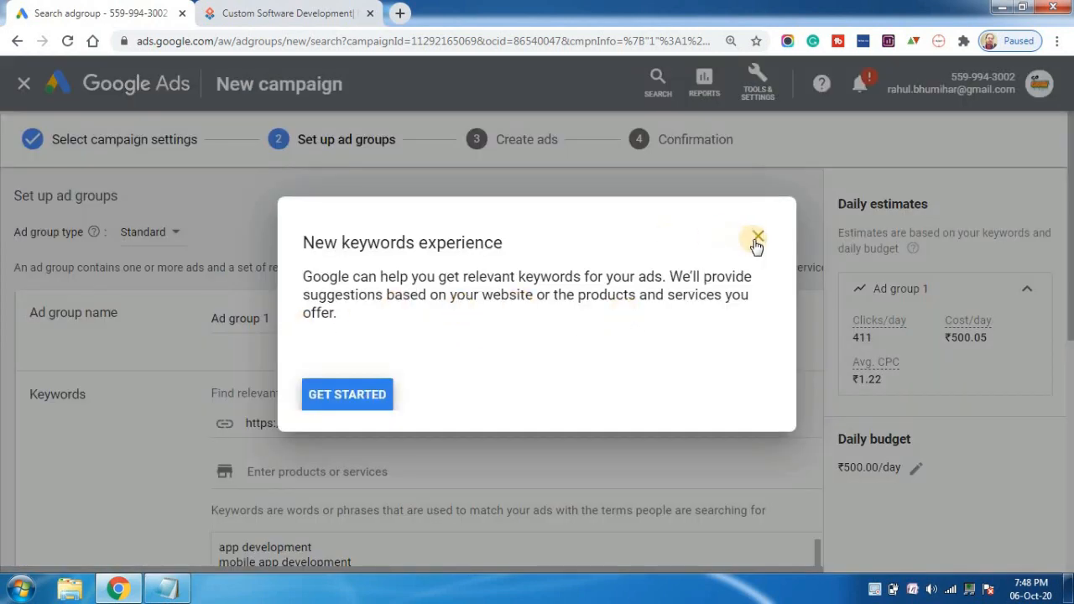
pyautogui.click(755, 239)
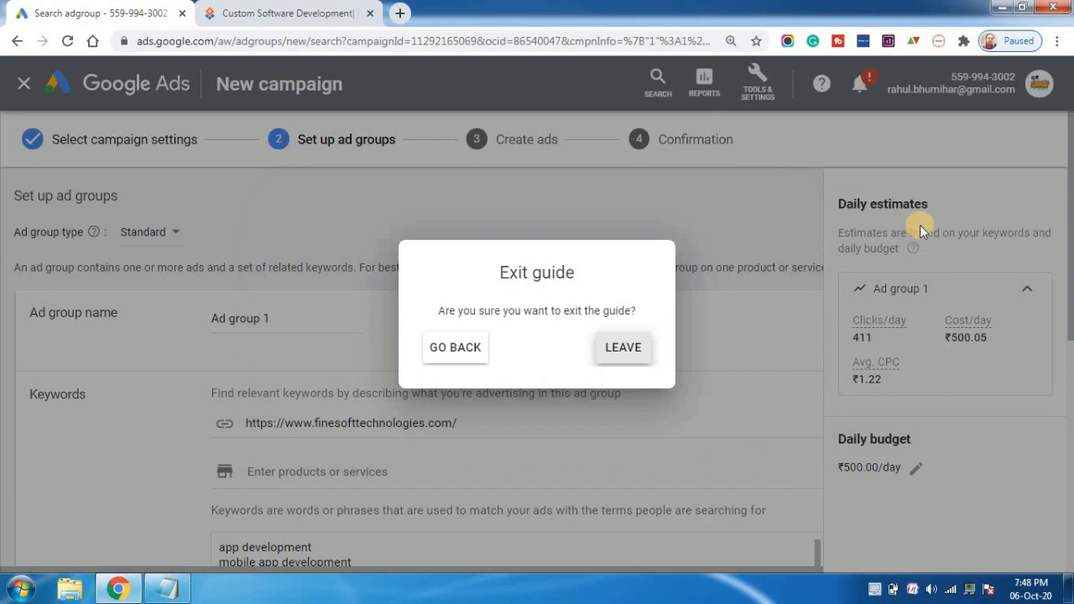
pyautogui.click(622, 347)
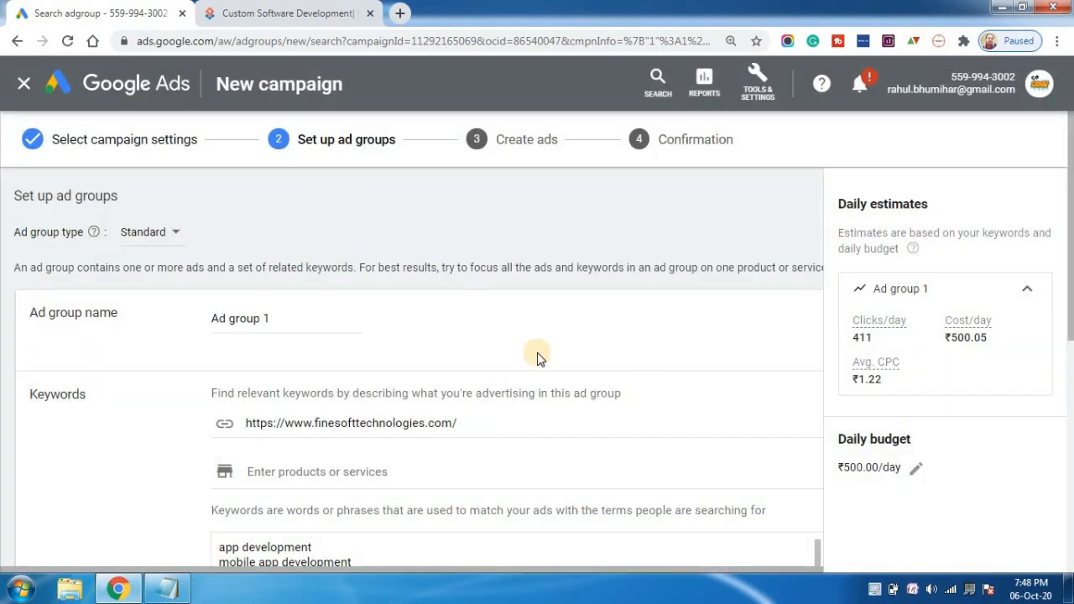
# Clear all the suggested app development keywords from the ad group's keyword list.
pyautogui.tripleClick(262, 319)
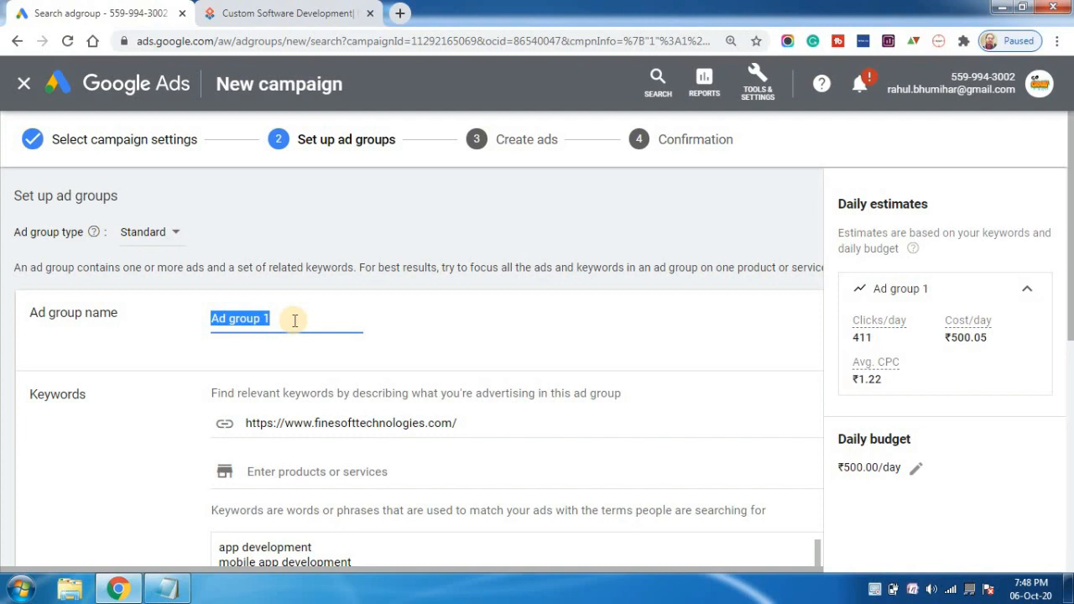
pyautogui.moveTo(1071, 203); pyautogui.dragTo(1071, 216)
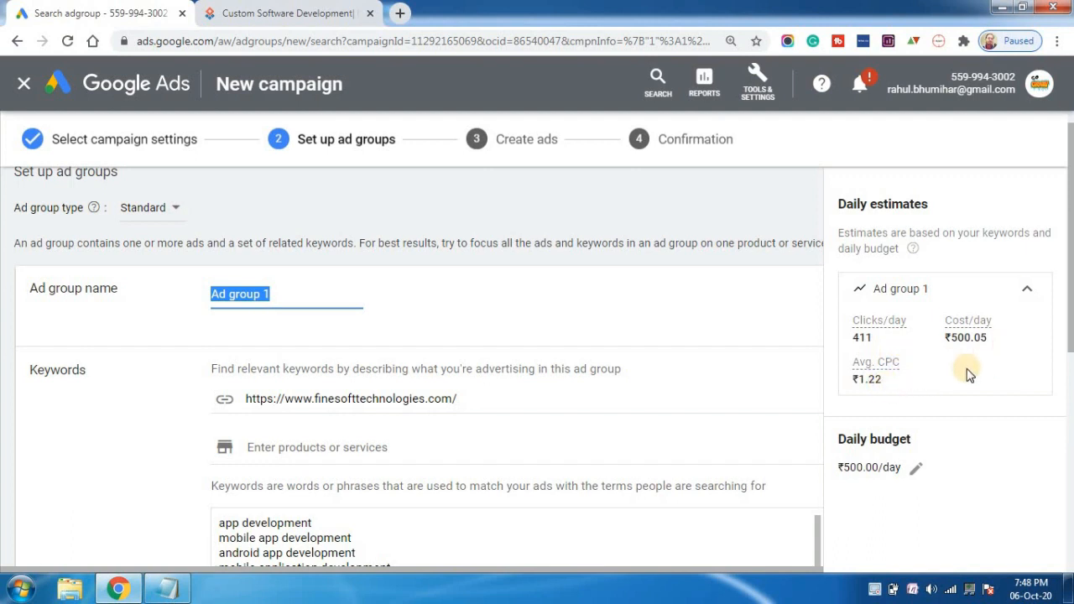
pyautogui.moveTo(1070, 276); pyautogui.dragTo(1072, 377)
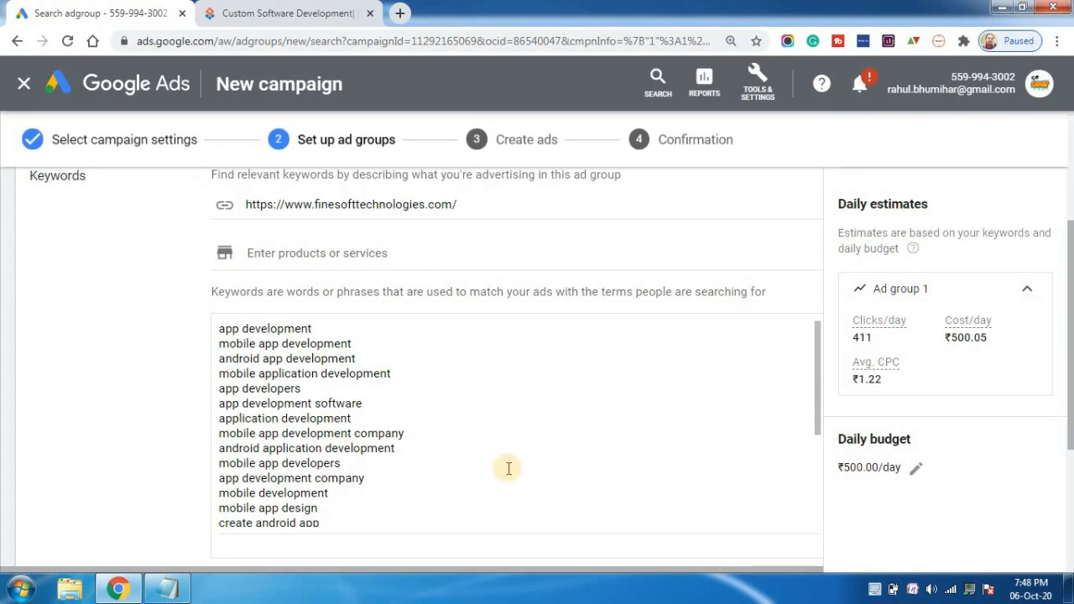
pyautogui.tripleClick(329, 464)
pyautogui.tripleClick(335, 477)
pyautogui.hotkey('ctrl', 'a')
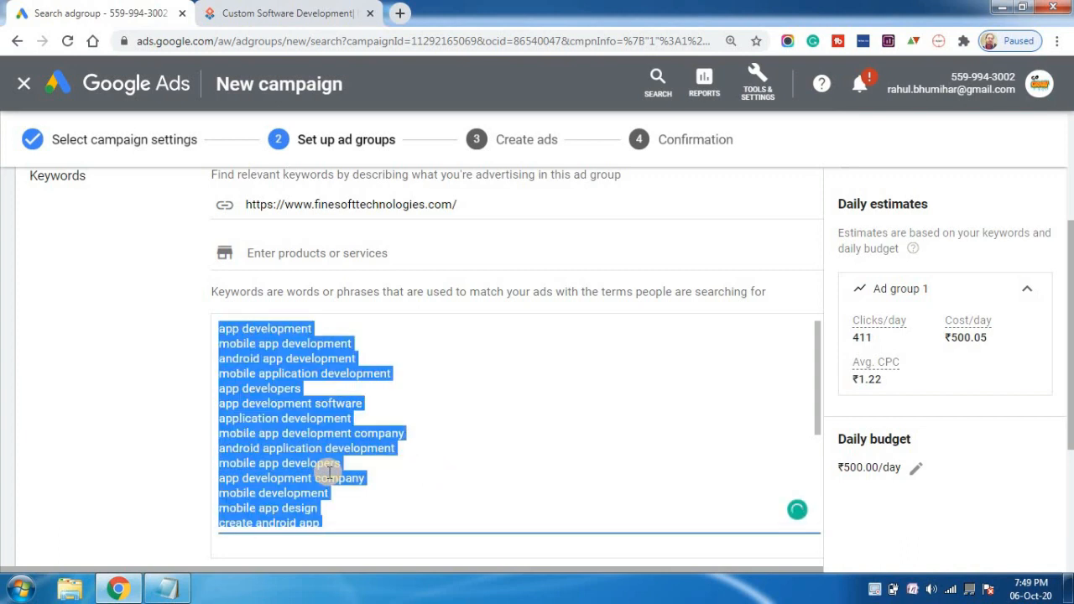
pyautogui.hotkey('ctrl', 'x')
# Copy all the collected web development keywords from Notepad into the ad group's keyword list in Google Ads and save the ad group.
pyautogui.click(167, 587)
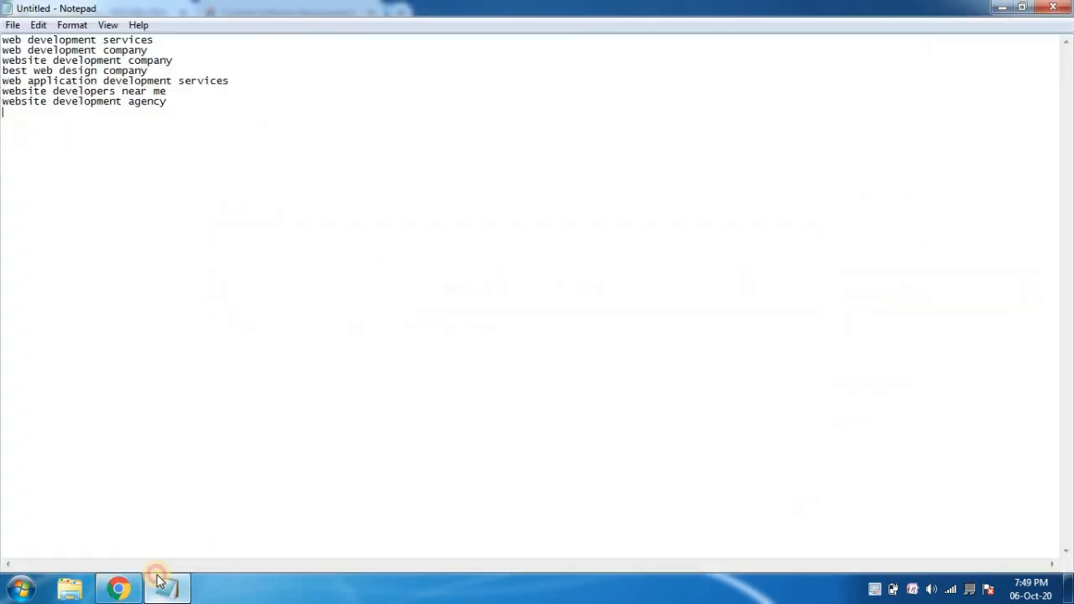
pyautogui.doubleClick(144, 103)
pyautogui.hotkey('ctrl', 'a')
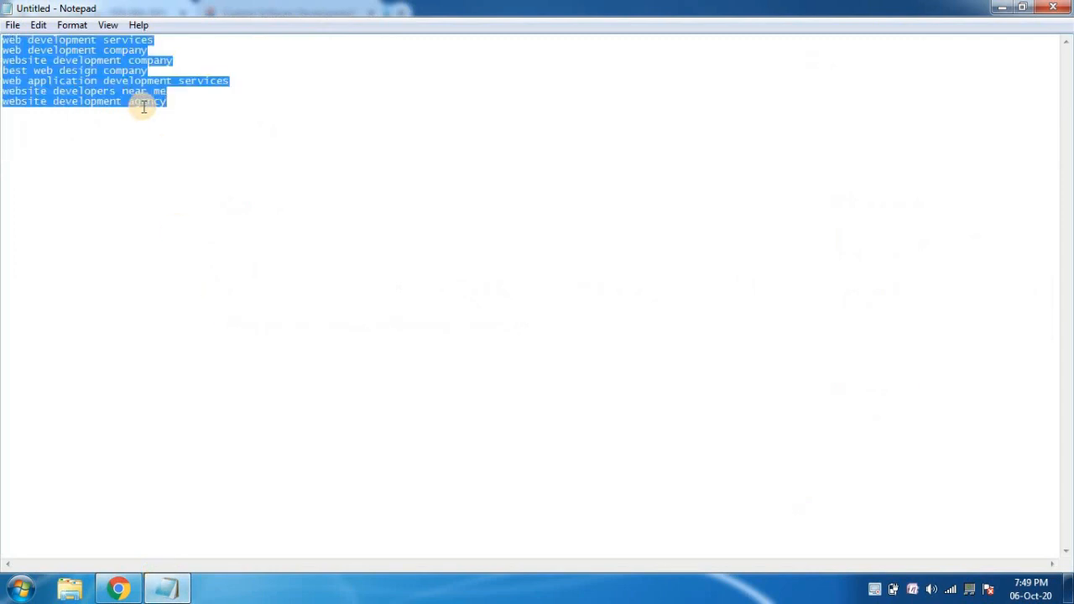
pyautogui.click(118, 587)
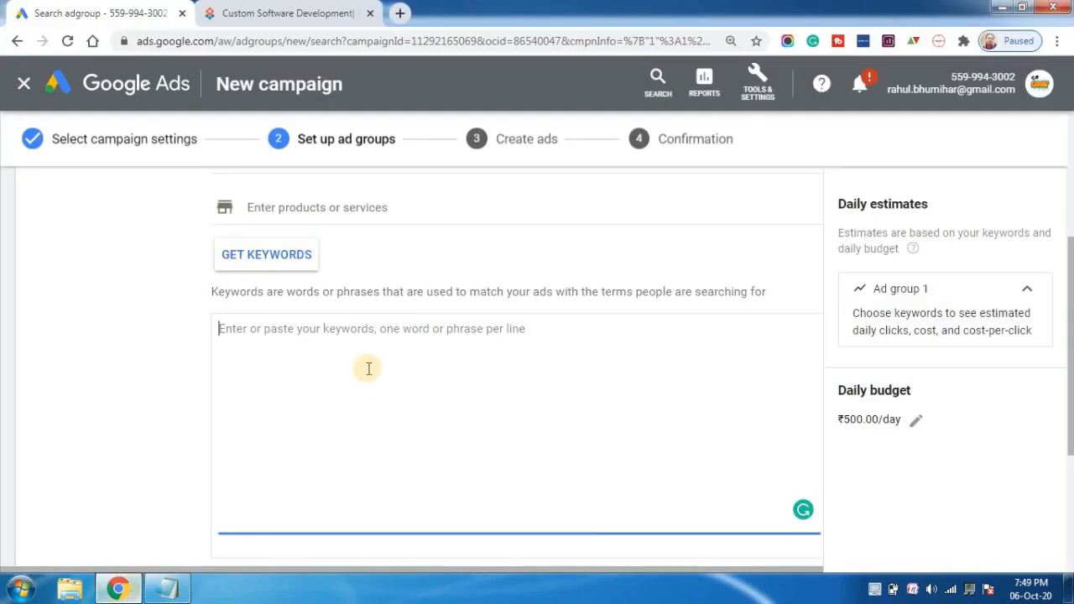
pyautogui.hotkey('ctrl', 'v')
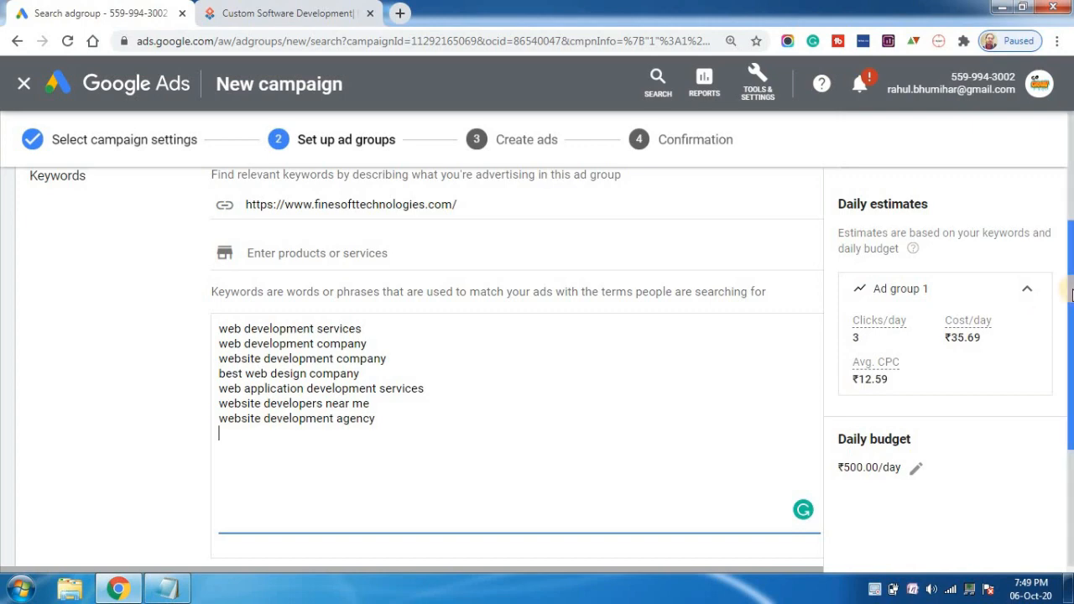
pyautogui.moveTo(1069, 292); pyautogui.dragTo(1071, 423)
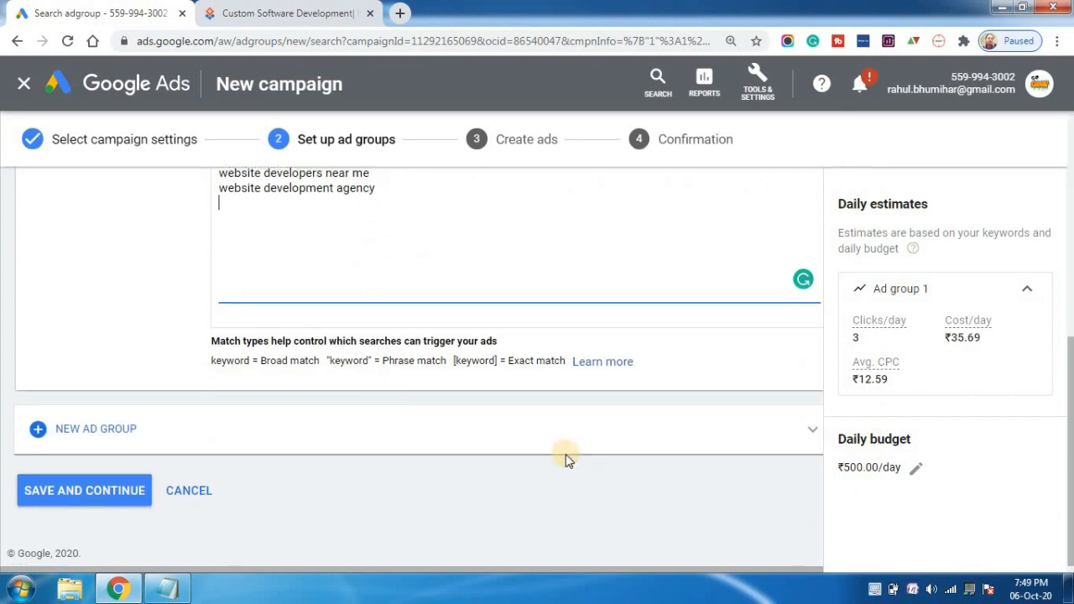
pyautogui.click(99, 492)
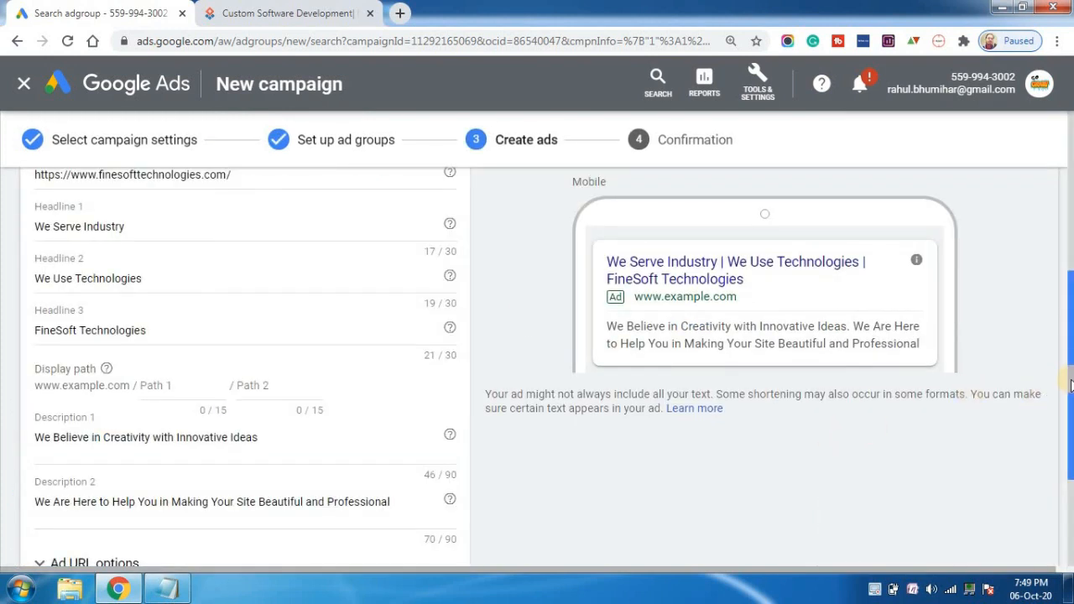
# Replace the Headline 1 text with "Affordable Web development Services", correcting the spacing of "Web development".
pyautogui.moveTo(1070, 384); pyautogui.dragTo(1069, 342)
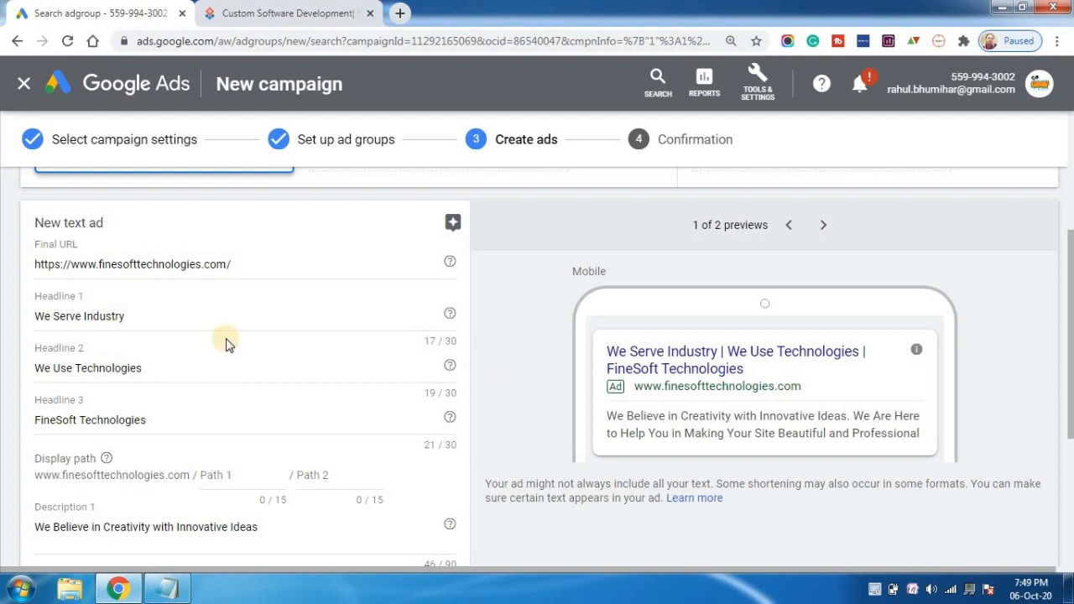
pyautogui.tripleClick(118, 315)
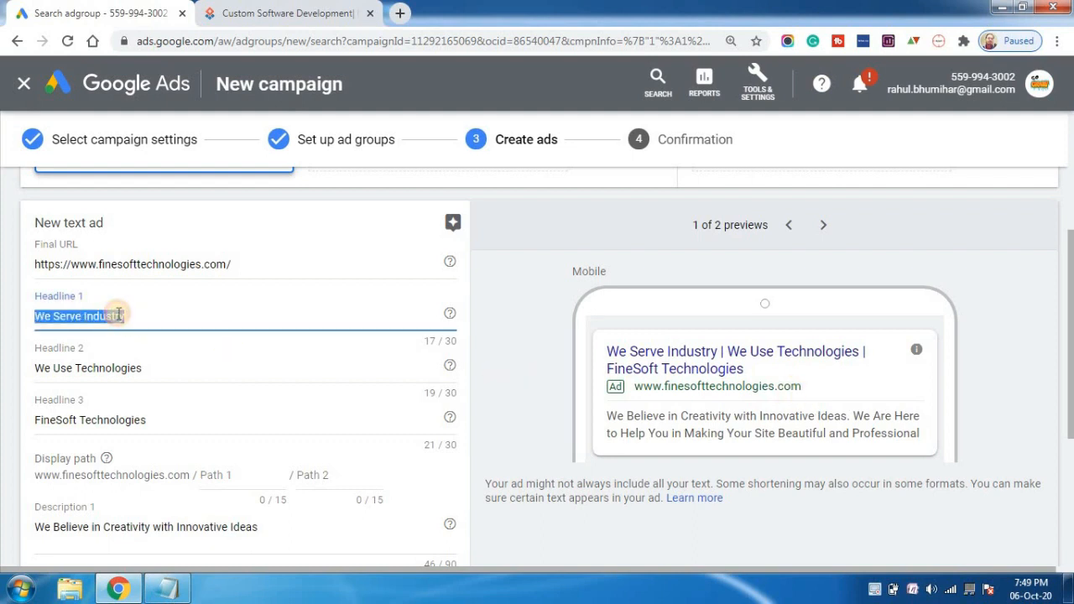
pyautogui.press('BackSpace')
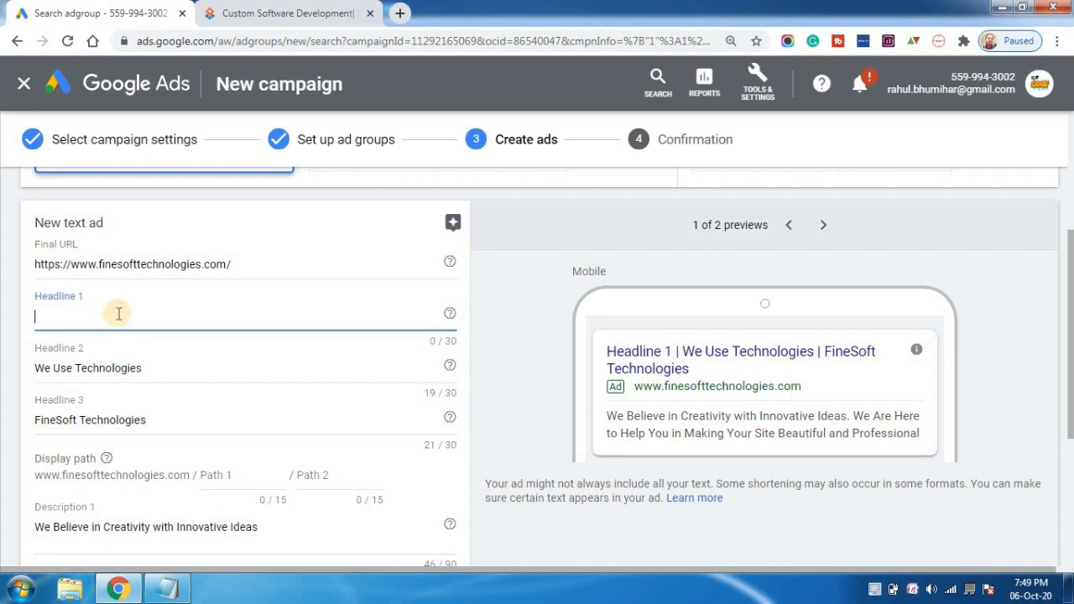
pyautogui.write('Web')
pyautogui.press('BackSpace')
pyautogui.press('BackSpace')
pyautogui.press('BackSpace')
pyautogui.write('Afforab')
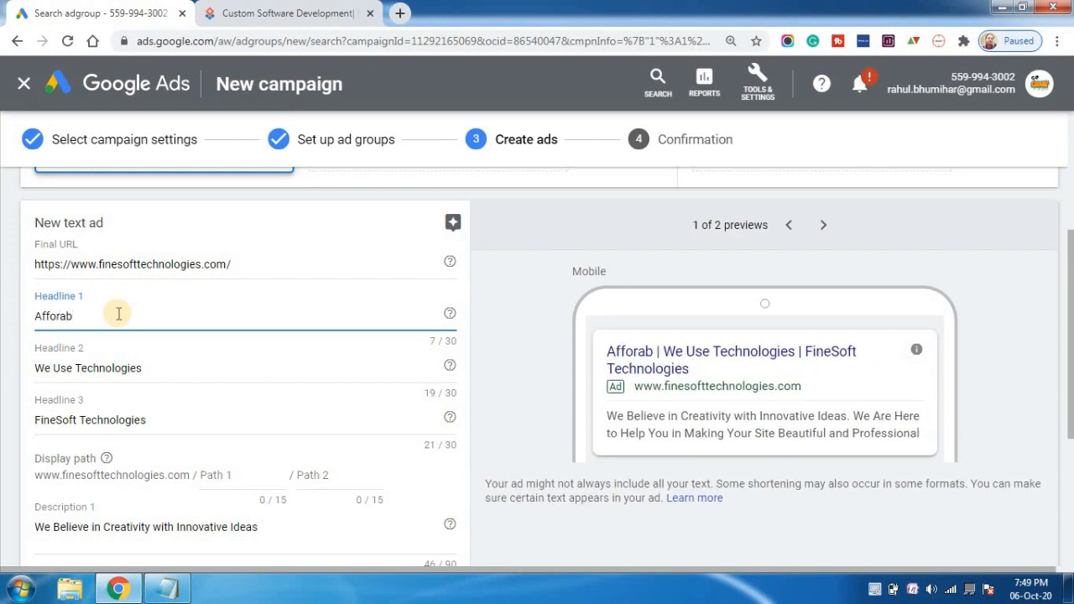
pyautogui.press('BackSpace')
pyautogui.press('BackSpace')
pyautogui.write('dable Web')
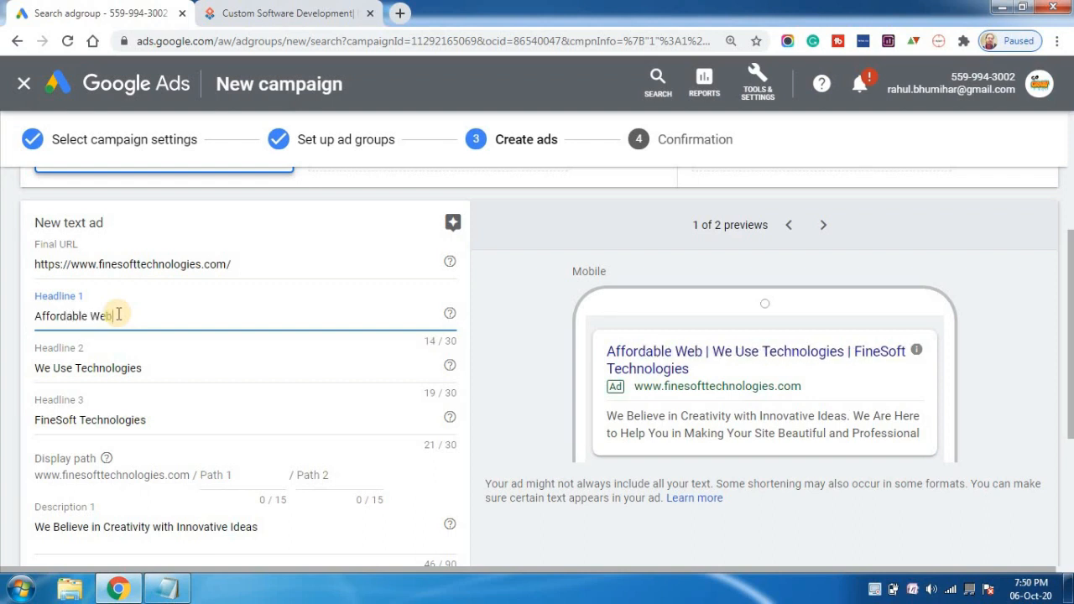
pyautogui.write('development')
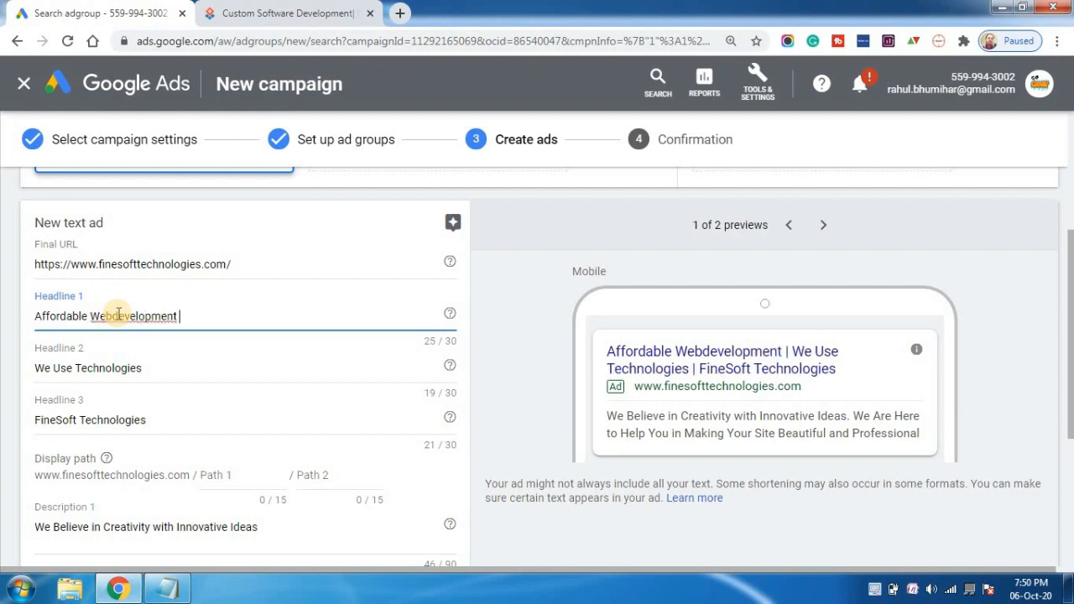
pyautogui.write(' Services')
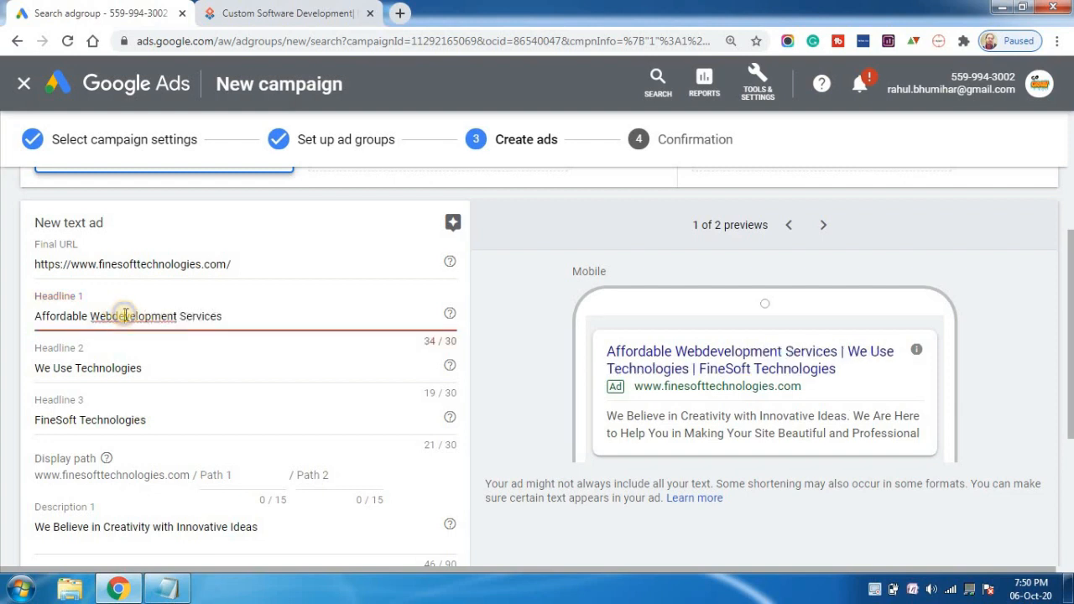
pyautogui.doubleClick(124, 315)
pyautogui.rightClick(136, 316)
pyautogui.click(160, 329)
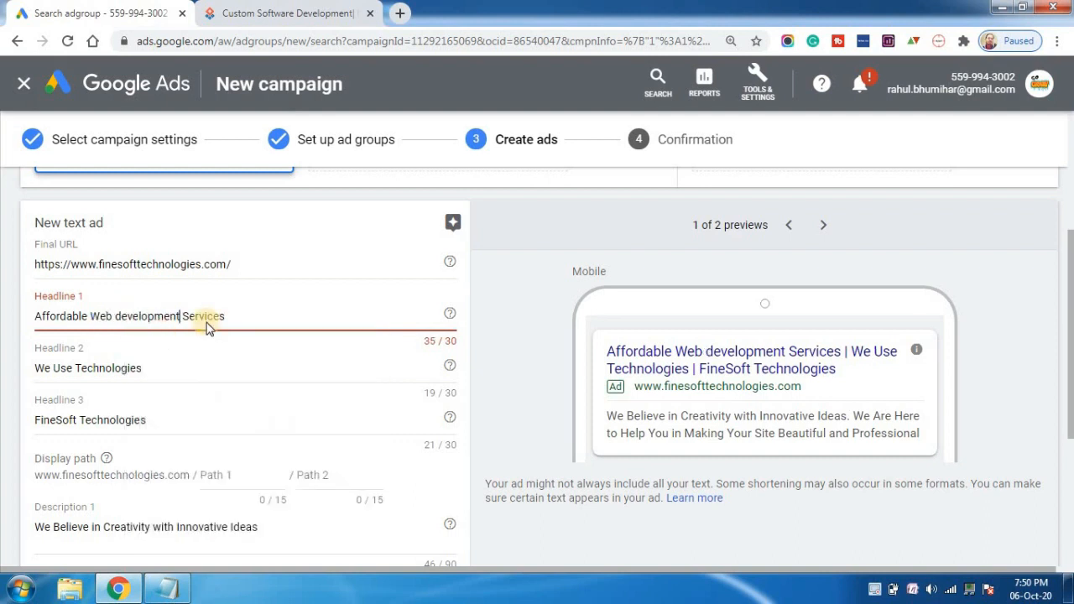
# Shorten Headline 1 by replacing the word "Affordable" with "Best", giving "Best Web development Services".
pyautogui.click(91, 316)
pyautogui.press('BackSpace')
pyautogui.press('BackSpace')
pyautogui.press('BackSpace')
pyautogui.press('BackSpace')
pyautogui.press('BackSpace')
pyautogui.press('BackSpace')
pyautogui.press('BackSpace')
pyautogui.press('BackSpace')
pyautogui.press('BackSpace')
pyautogui.press('BackSpace')
pyautogui.press('BackSpace')
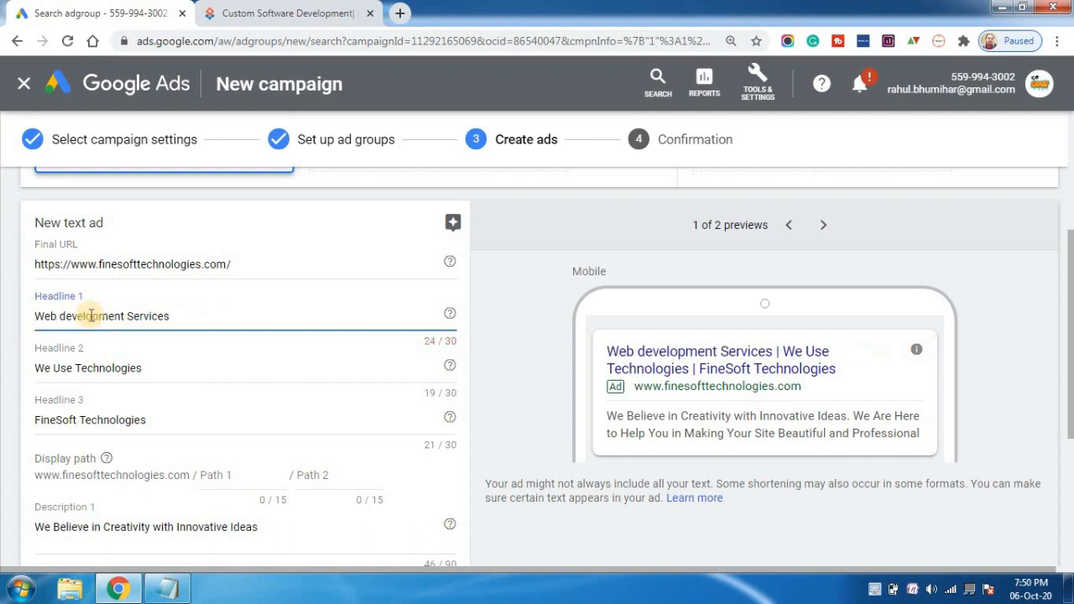
pyautogui.write('Best')
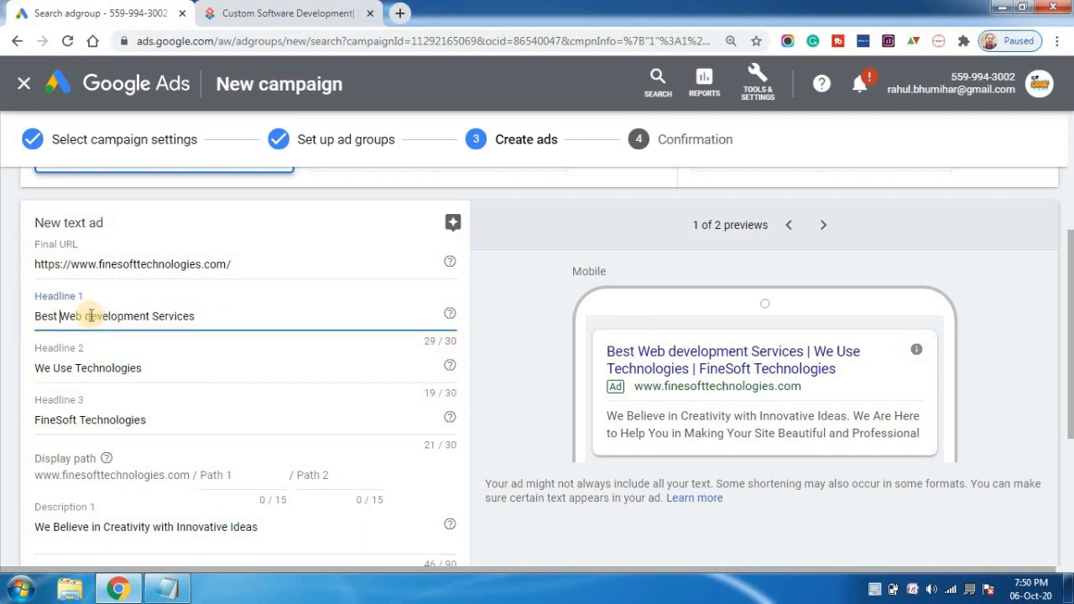
# Replace the Headline 2 text with "Low Cost Development Company".
pyautogui.tripleClick(153, 368)
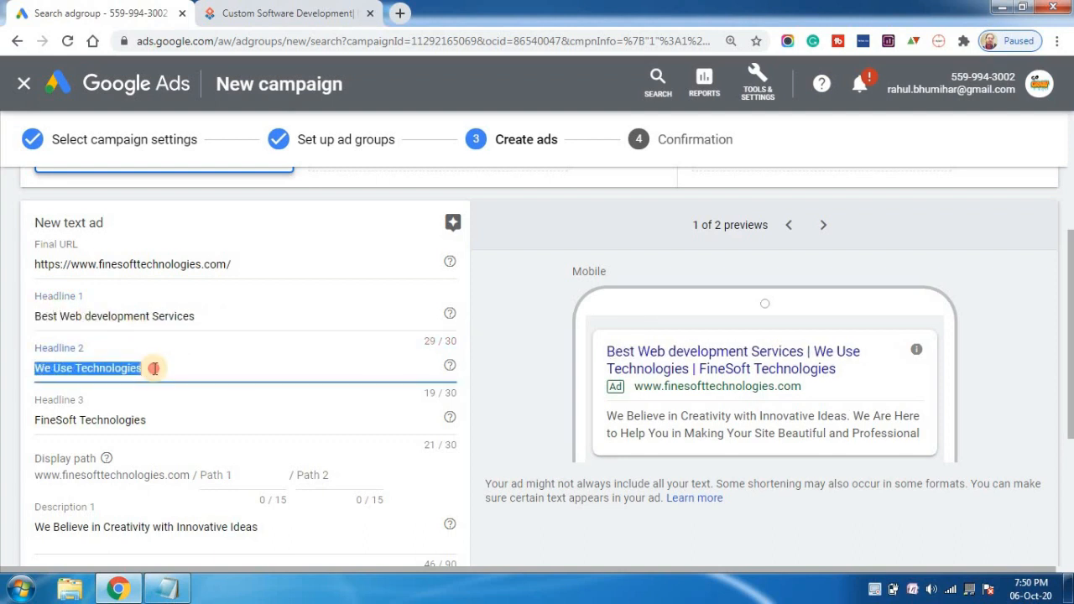
pyautogui.write('Cheap')
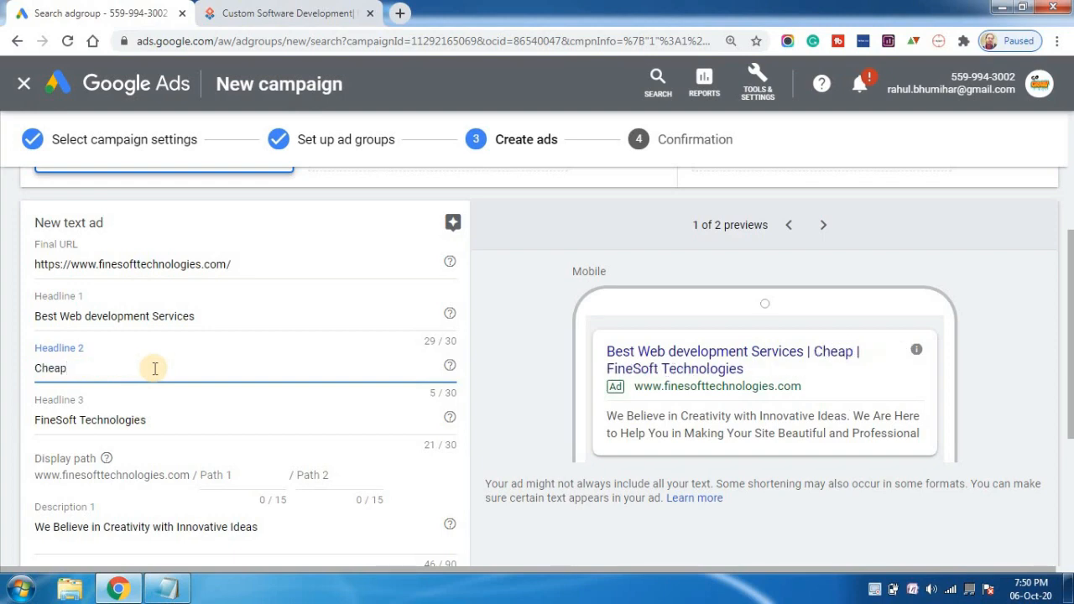
pyautogui.press('BackSpace')
pyautogui.press('BackSpace')
pyautogui.press('BackSpace')
pyautogui.press('BackSpace')
pyautogui.press('BackSpace')
pyautogui.write('L')
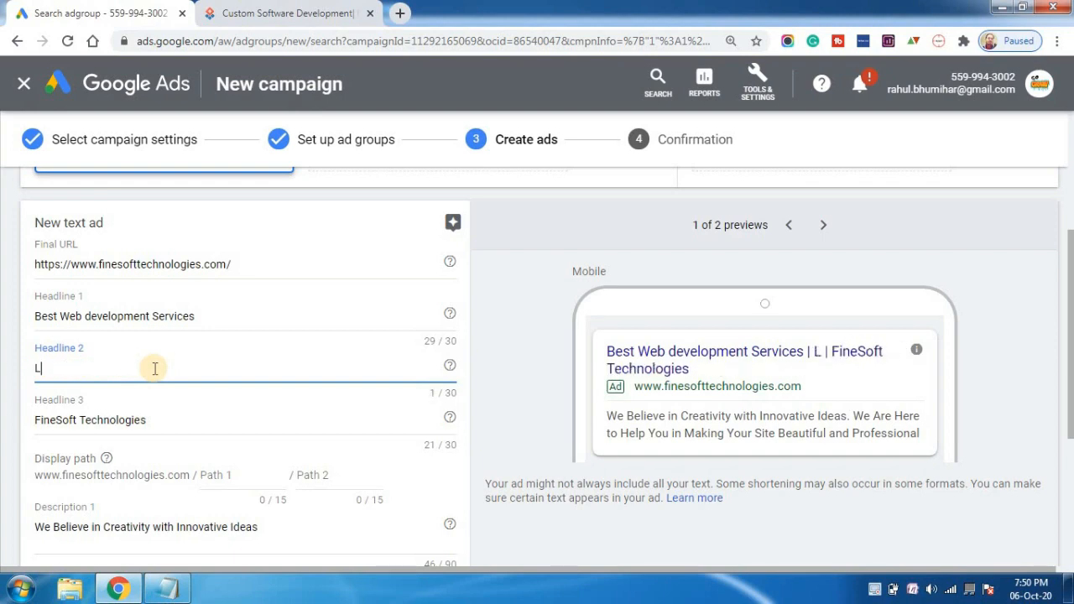
pyautogui.write('ow Cost')
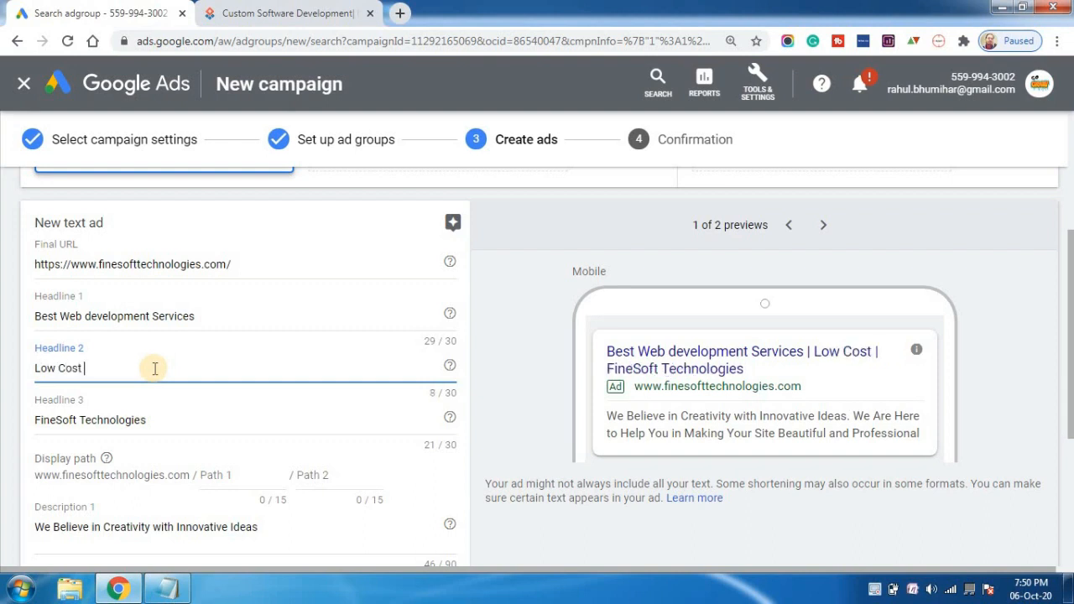
pyautogui.write(' Developmenty')
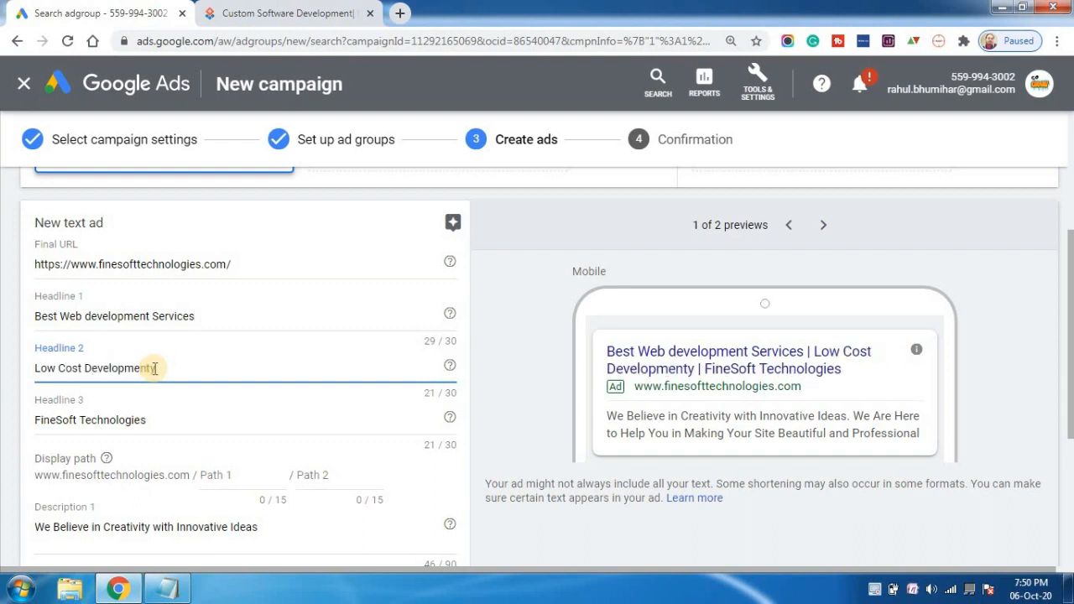
pyautogui.press('BackSpace')
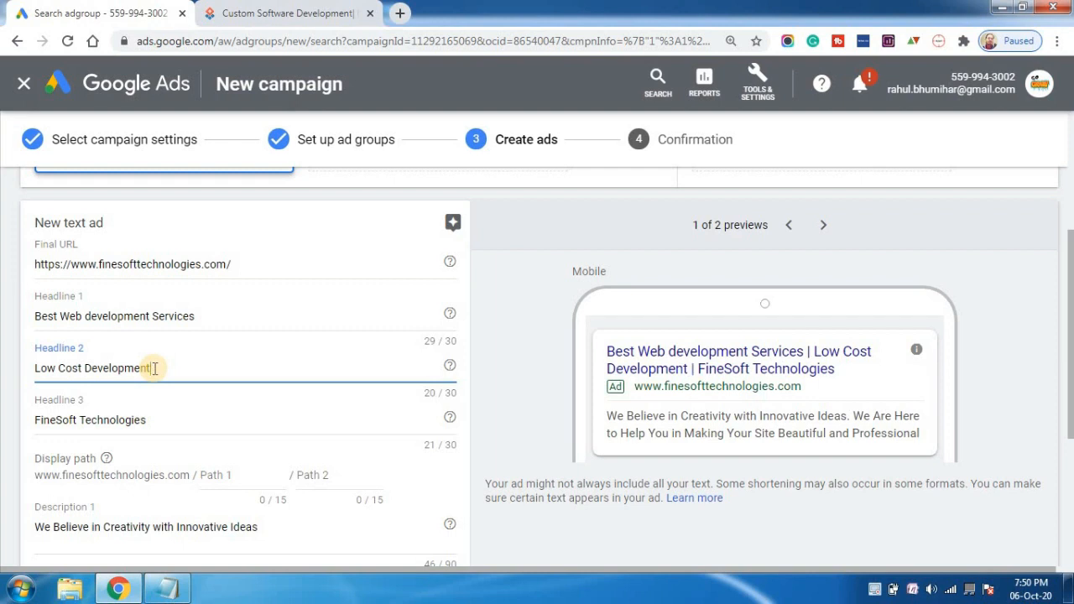
pyautogui.write('Company')
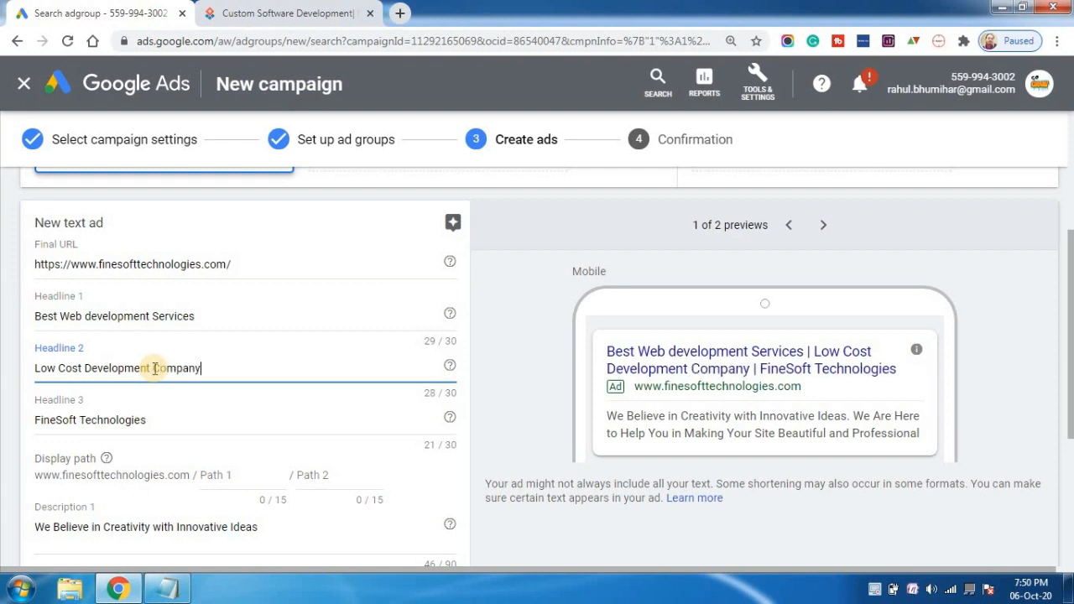
# Replace the Headline 3 text with "Website Development Solutions", correcting the misspelled "Development".
pyautogui.click(144, 422)
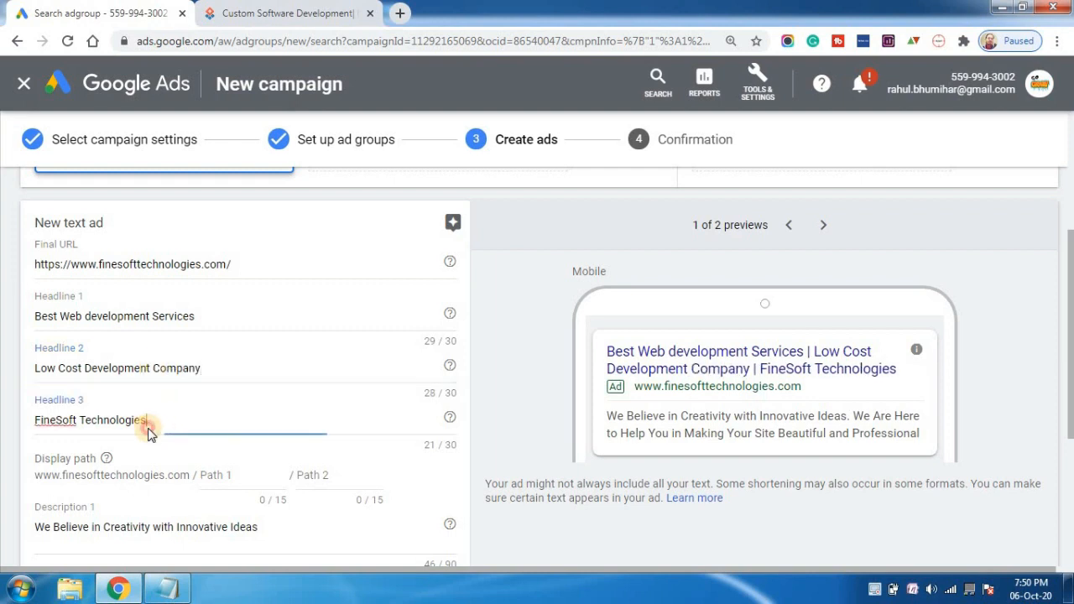
pyautogui.tripleClick(131, 424)
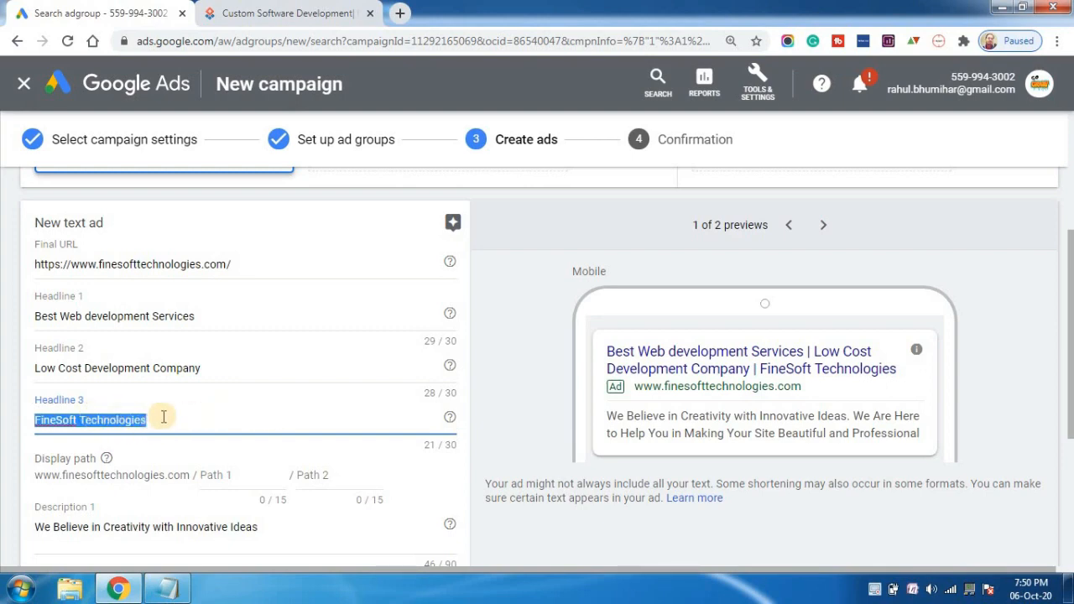
pyautogui.write('Website Develpment')
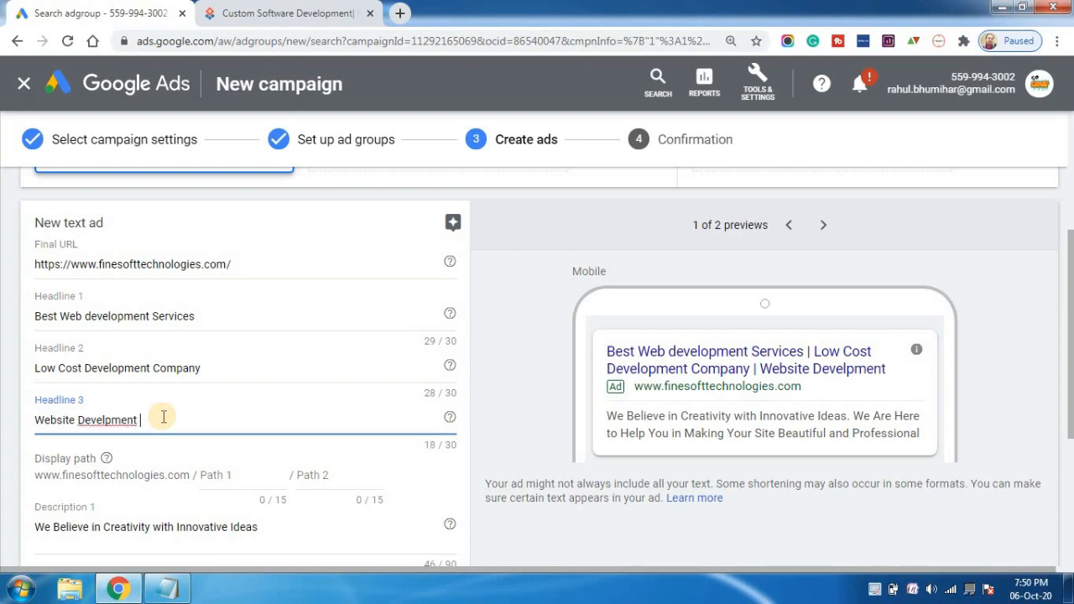
pyautogui.write('Soluti')
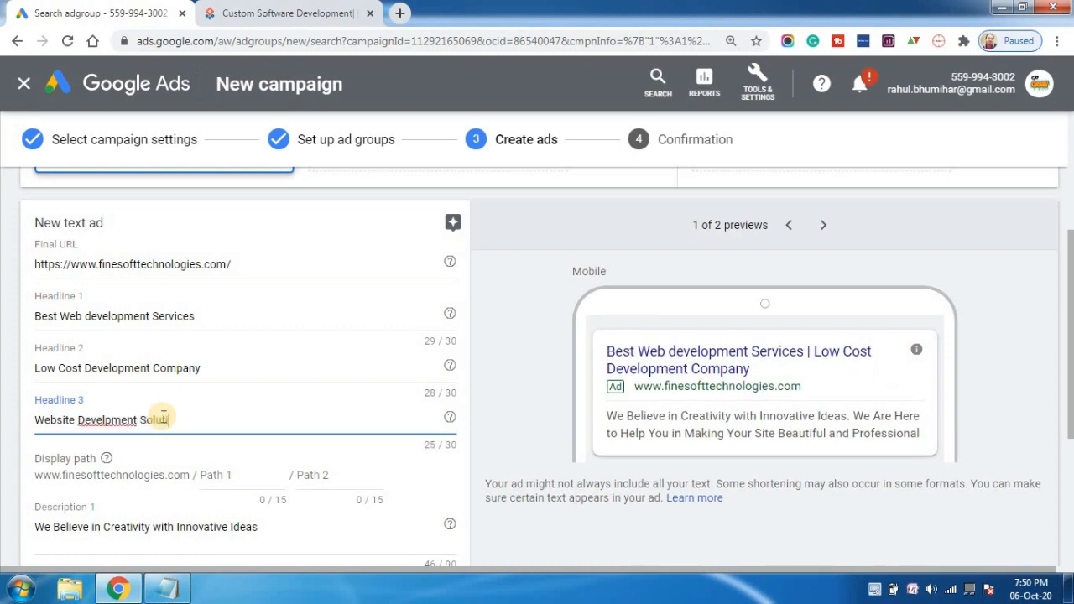
pyautogui.write('ons')
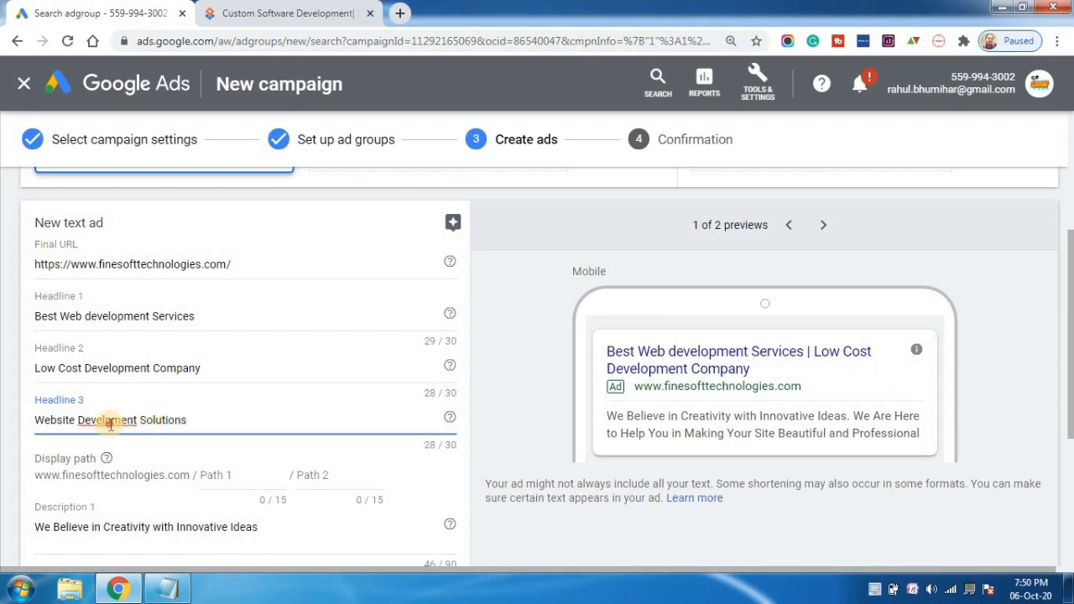
pyautogui.rightClick(110, 423)
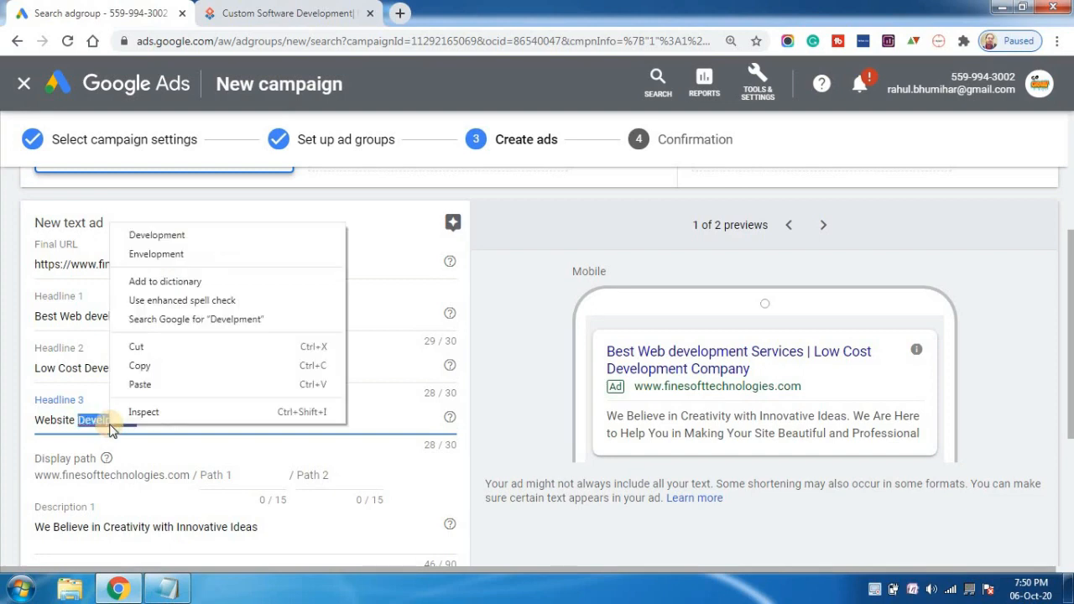
pyautogui.click(144, 233)
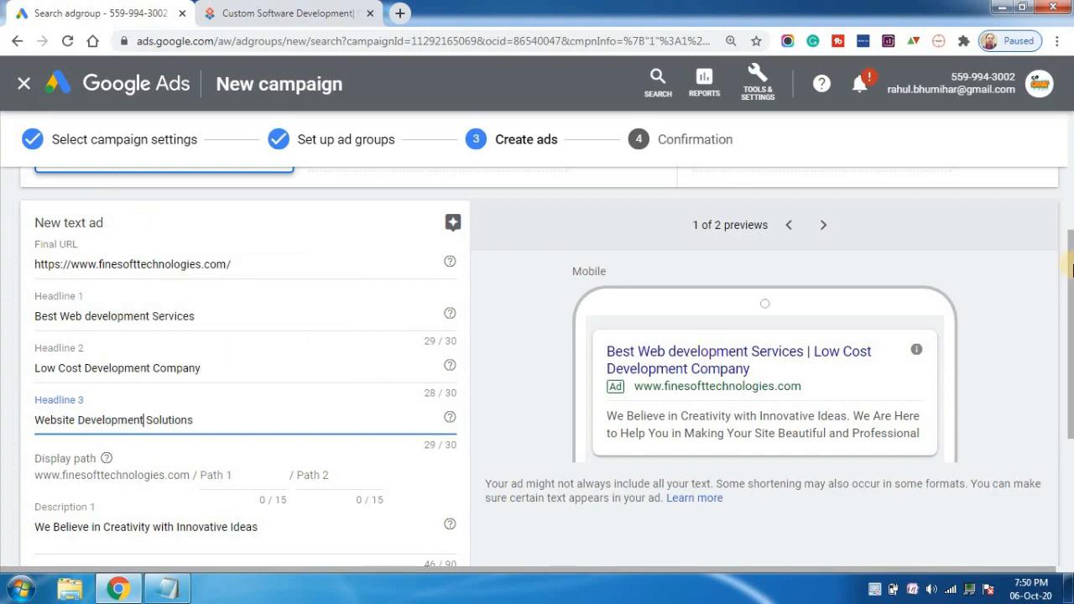
# Replace the Description 2 text with a copy of the Headline 3 text, "Website Development Solutions".
pyautogui.scroll(-3, 1070, 268)
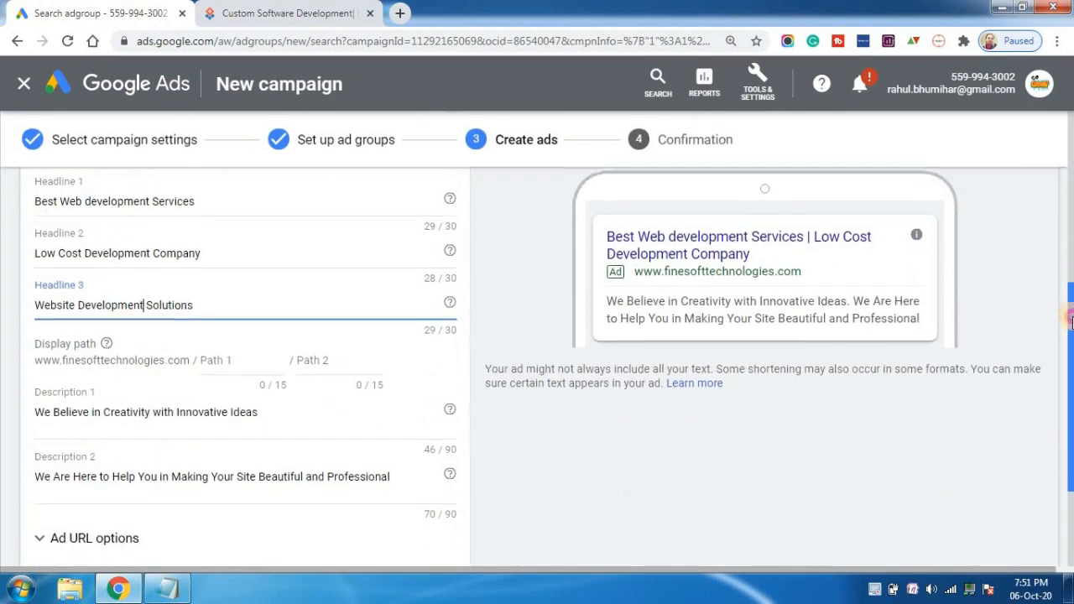
pyautogui.tripleClick(211, 398)
pyautogui.tripleClick(235, 459)
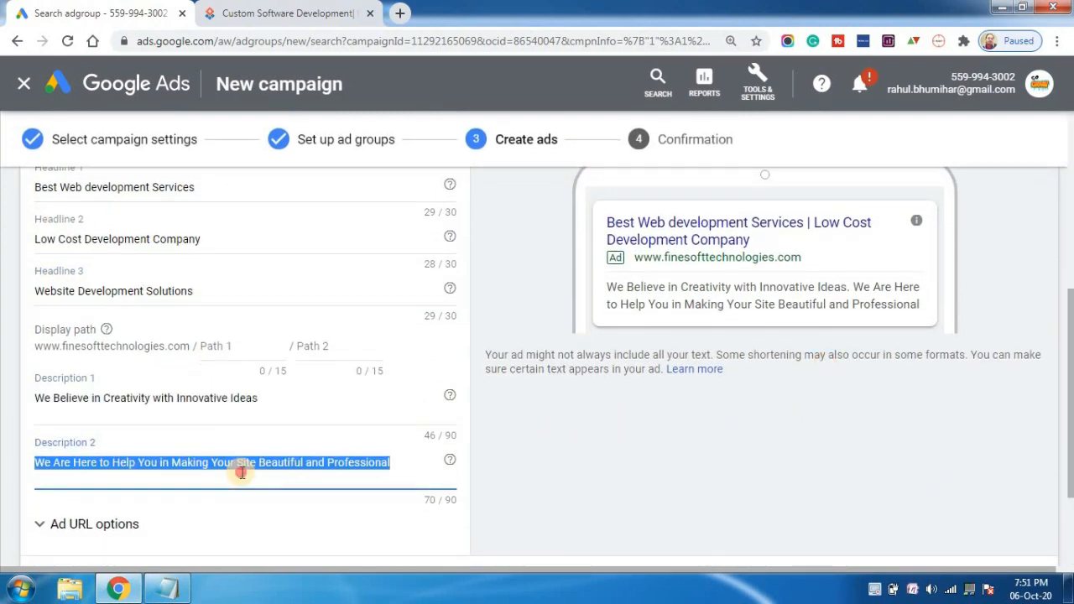
pyautogui.tripleClick(122, 290)
pyautogui.hotkey('ctrl', 'c')
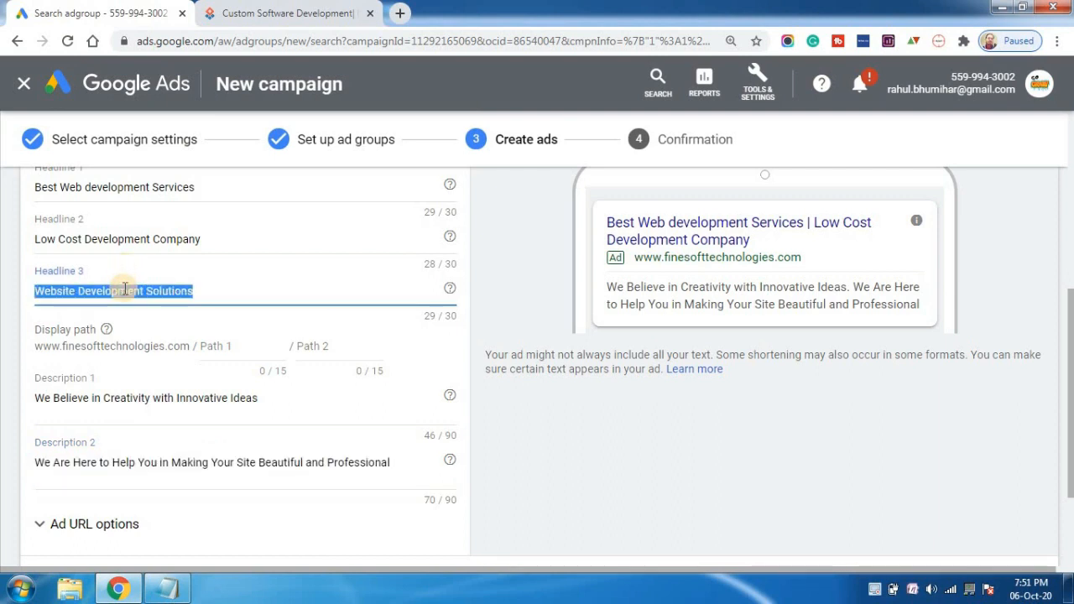
pyautogui.tripleClick(158, 457)
pyautogui.hotkey('ctrl', 'v')
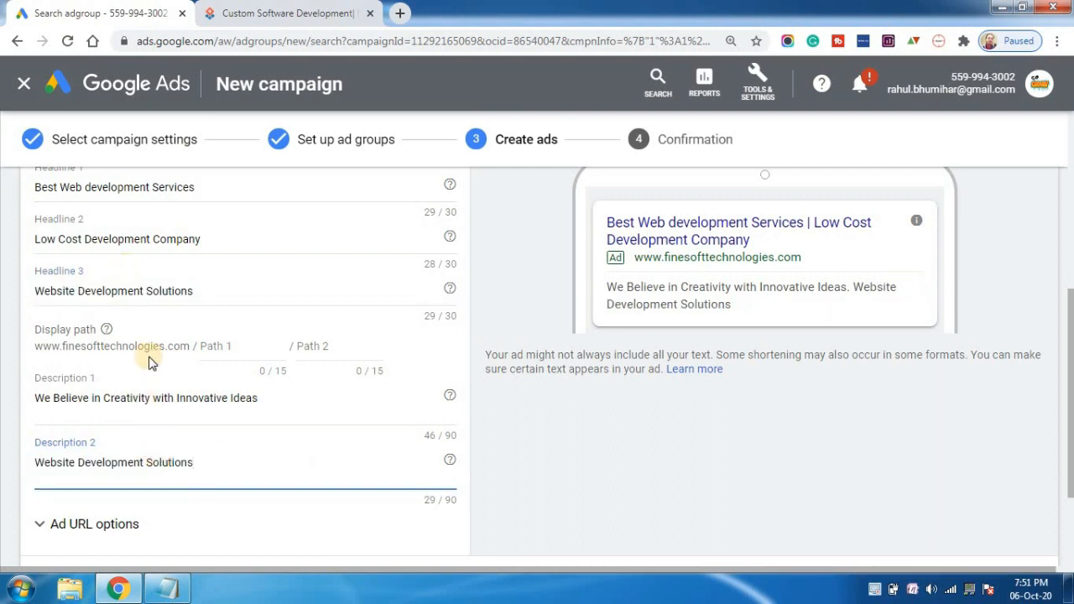
# Append a comma and a copy of the Headline 2 text, "Low Cost Development Company", to Description 2.
pyautogui.tripleClick(102, 293)
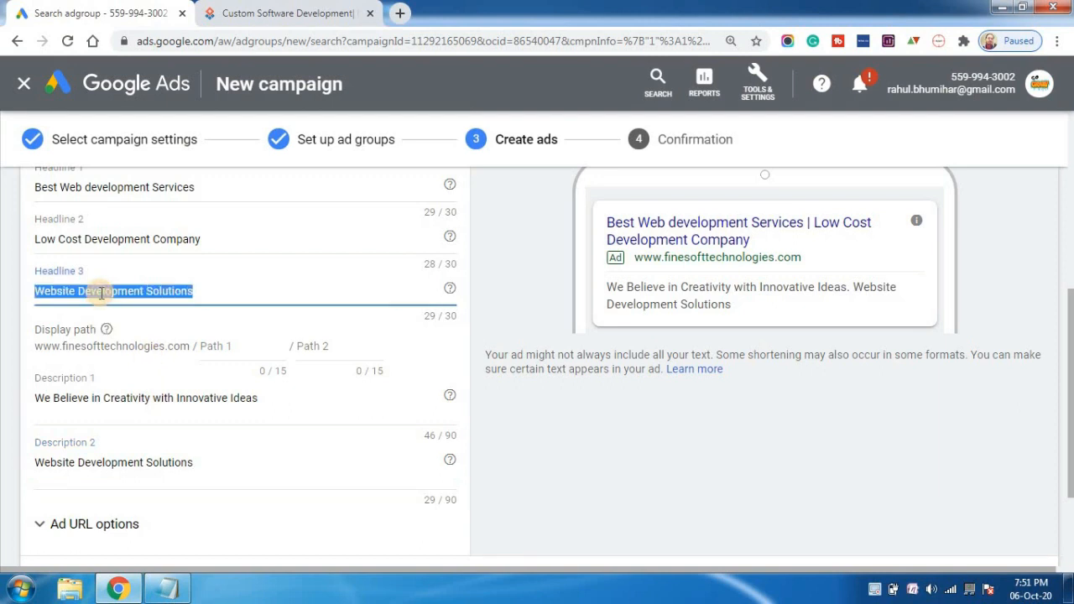
pyautogui.click(220, 466)
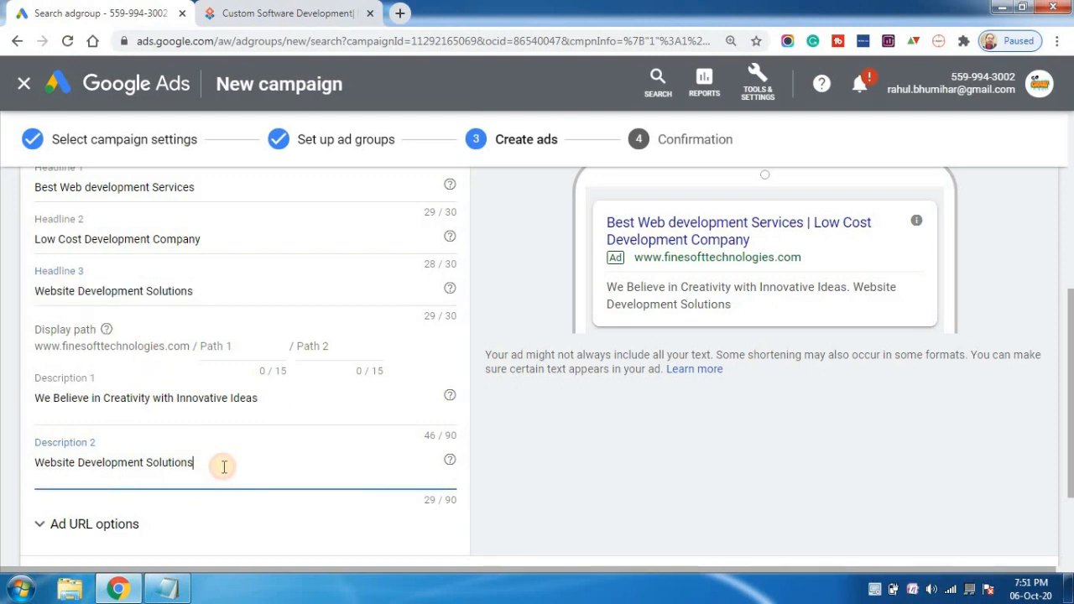
pyautogui.click(157, 238)
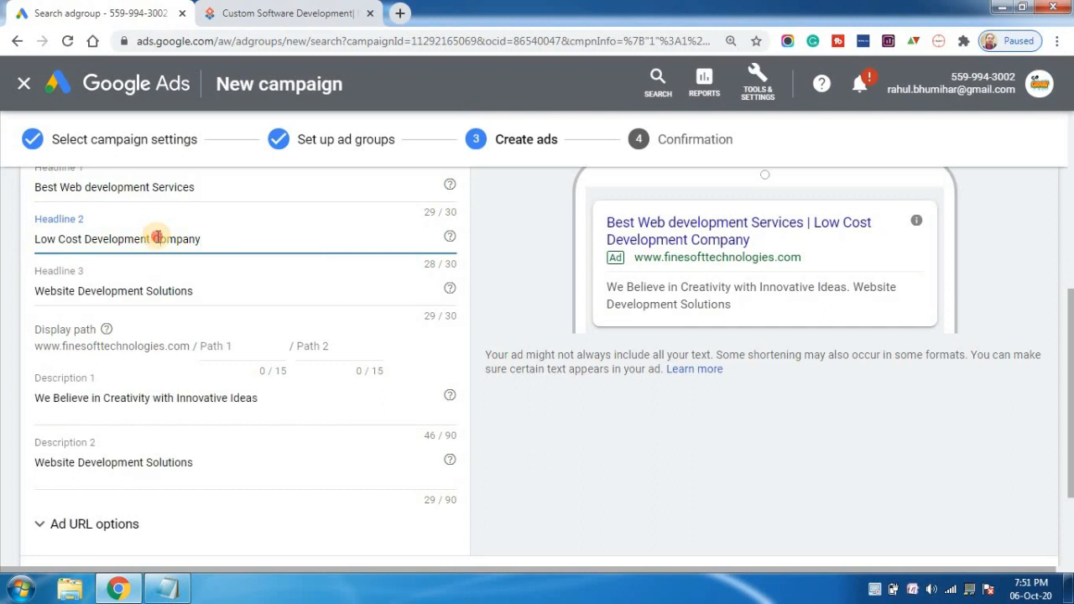
pyautogui.tripleClick(157, 237)
pyautogui.hotkey('ctrl', 'c')
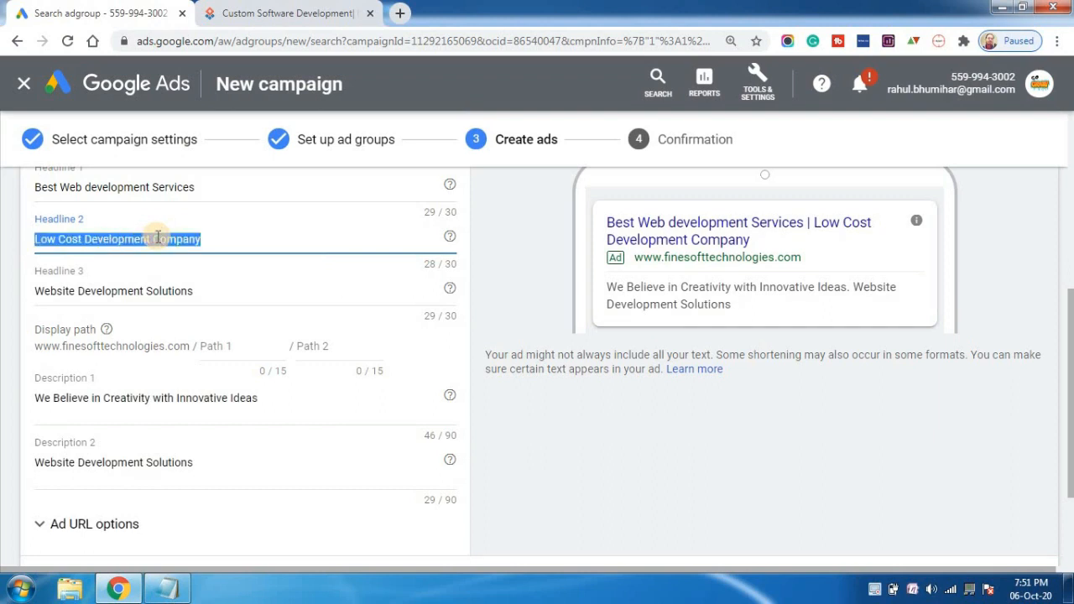
pyautogui.click(207, 464)
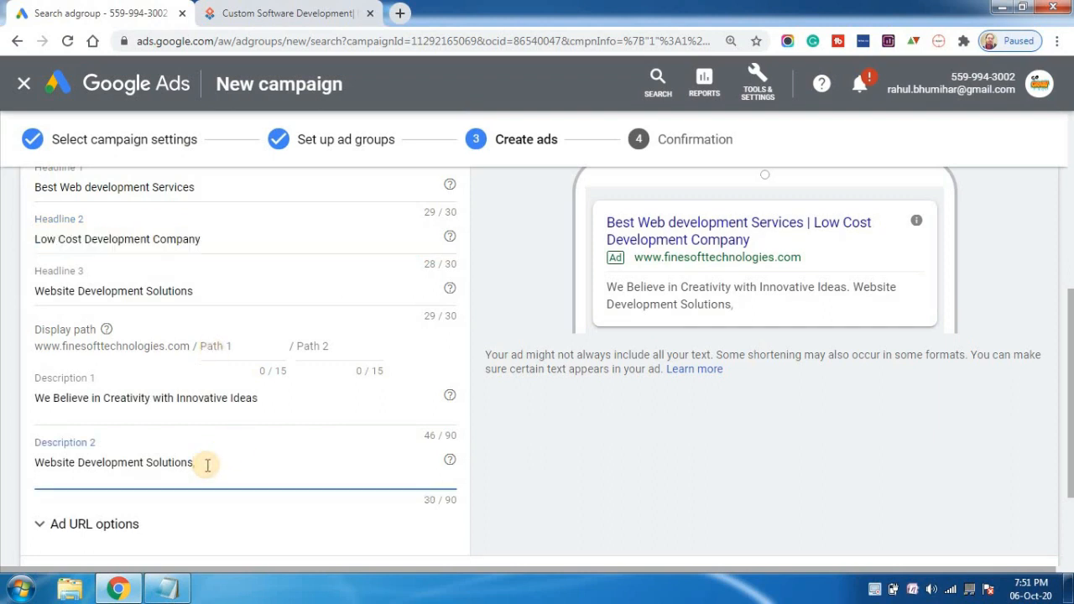
pyautogui.hotkey('ctrl', 'v')
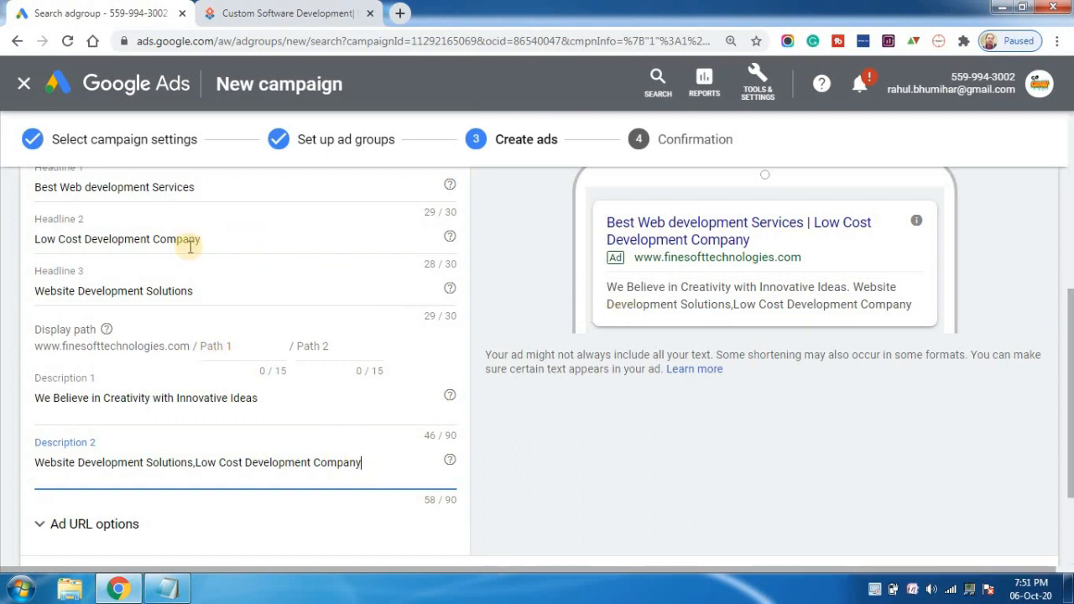
# Append a comma and a copy of the Headline 1 text, "Best Web development Services", to Description 2.
pyautogui.click(185, 187)
pyautogui.hotkey('ctrl', 'a')
pyautogui.hotkey('ctrl', 'c')
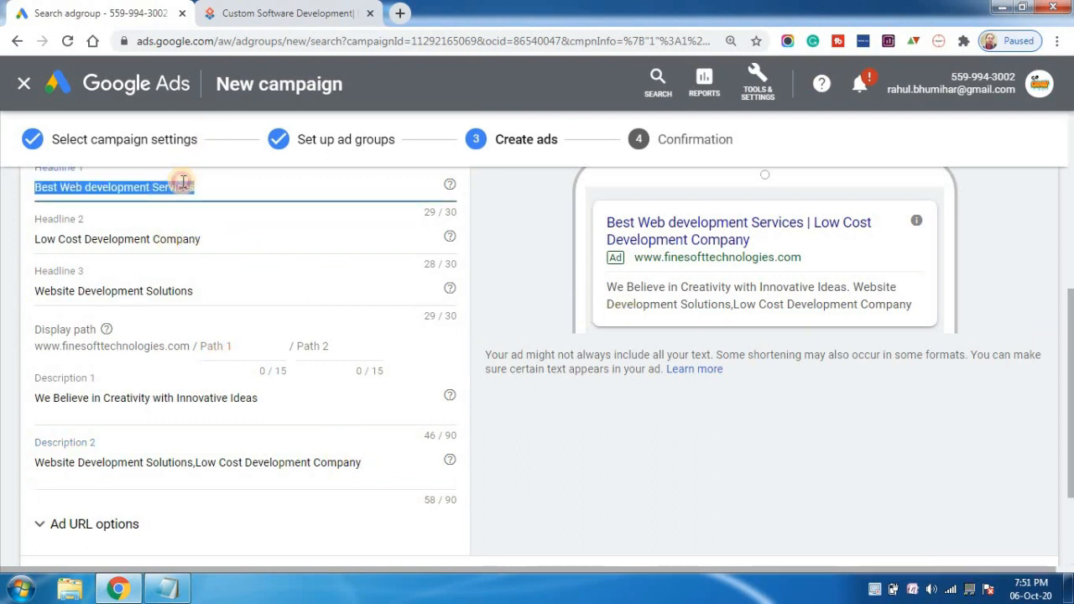
pyautogui.click(371, 470)
pyautogui.write(',')
pyautogui.hotkey('ctrl', 'v')
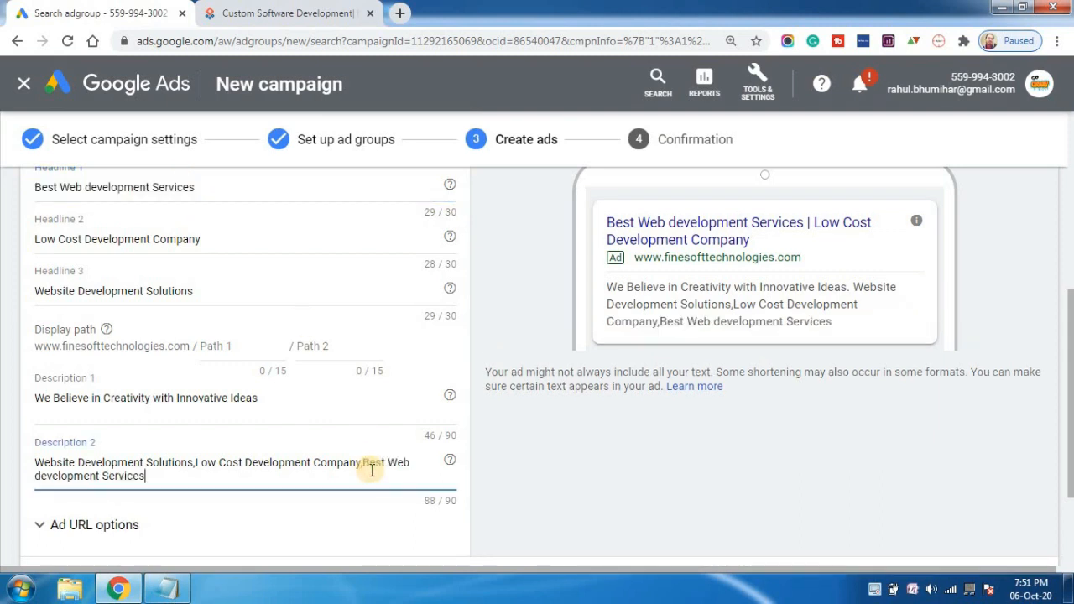
pyautogui.scroll(1, 1070, 321)
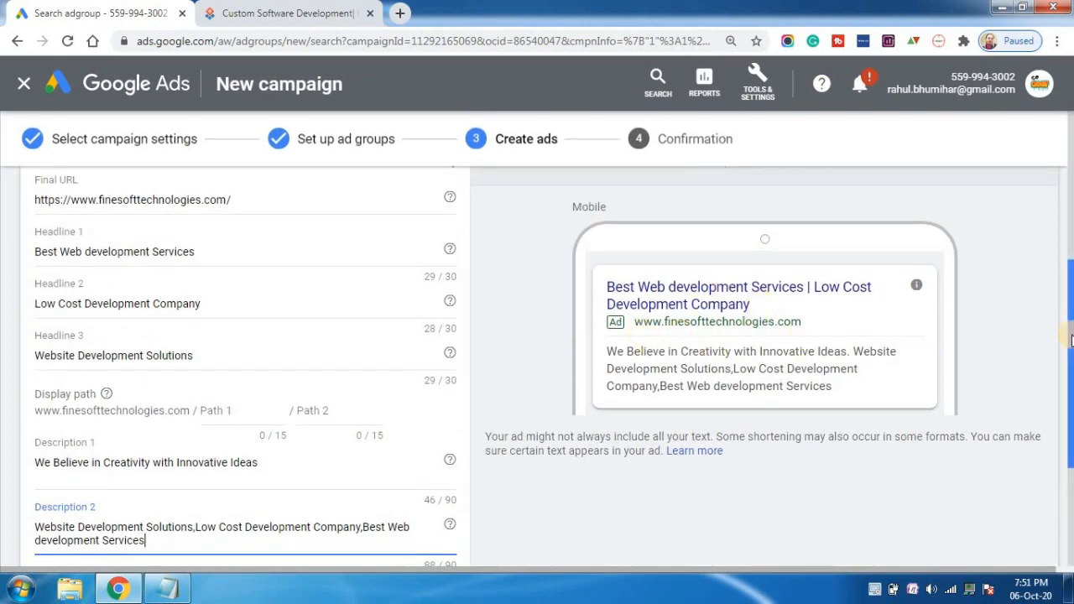
pyautogui.scroll(-3, 1071, 340)
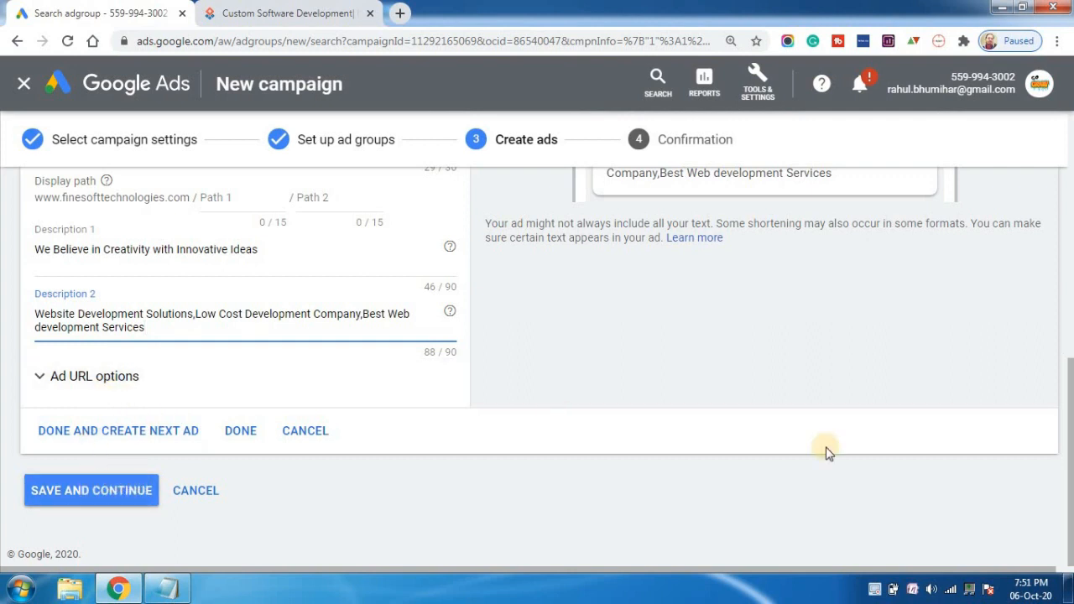
# Check the ad's Final URL against the website by opening the site's Contact Us page, and return to the ad form.
pyautogui.moveTo(1068, 378); pyautogui.dragTo(1045, 243)
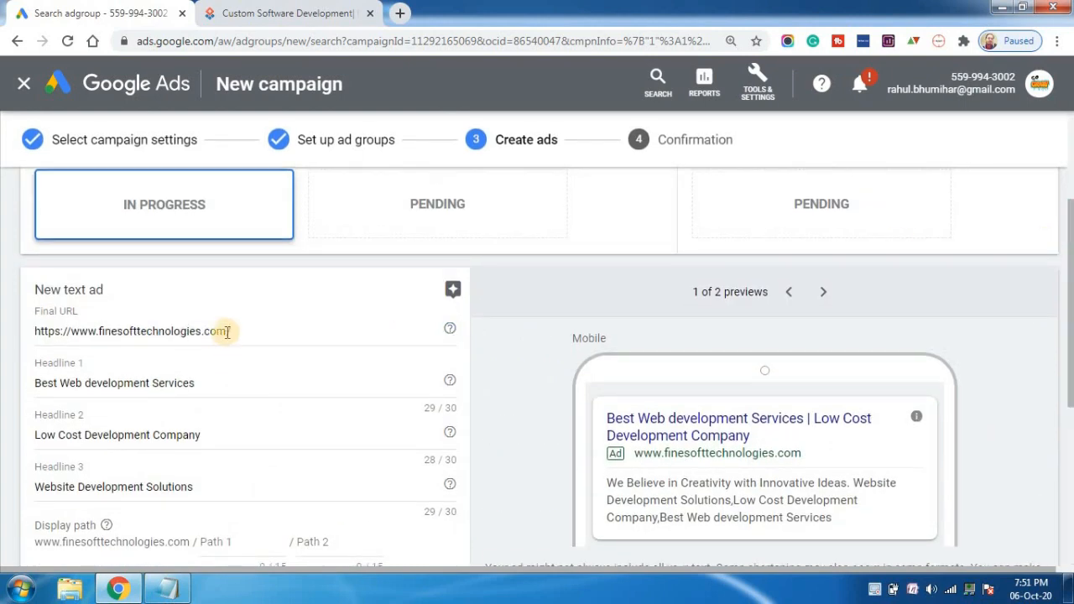
pyautogui.tripleClick(227, 333)
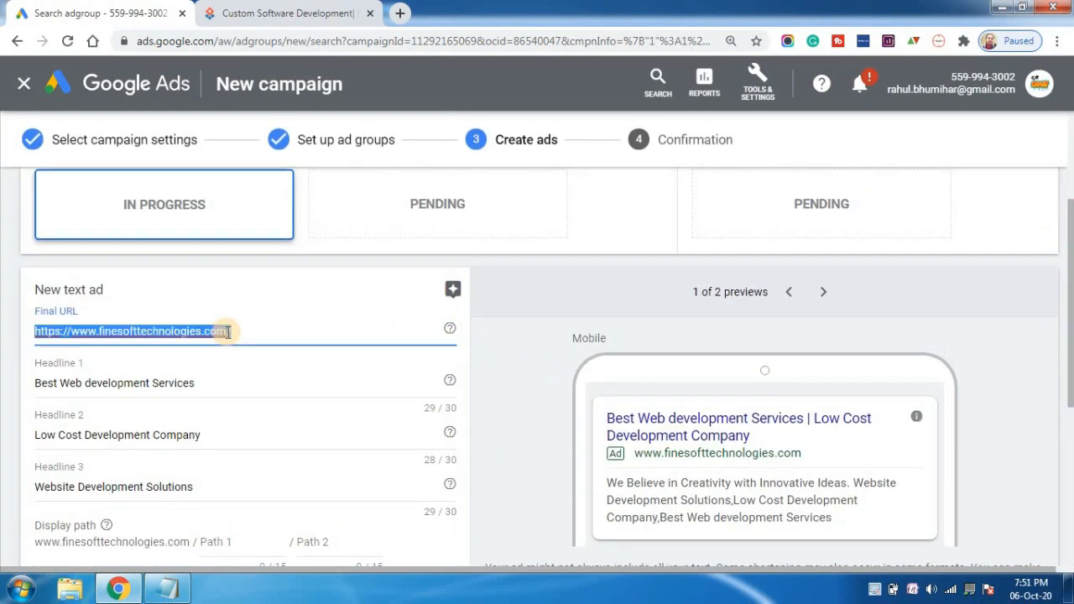
pyautogui.click(332, 10)
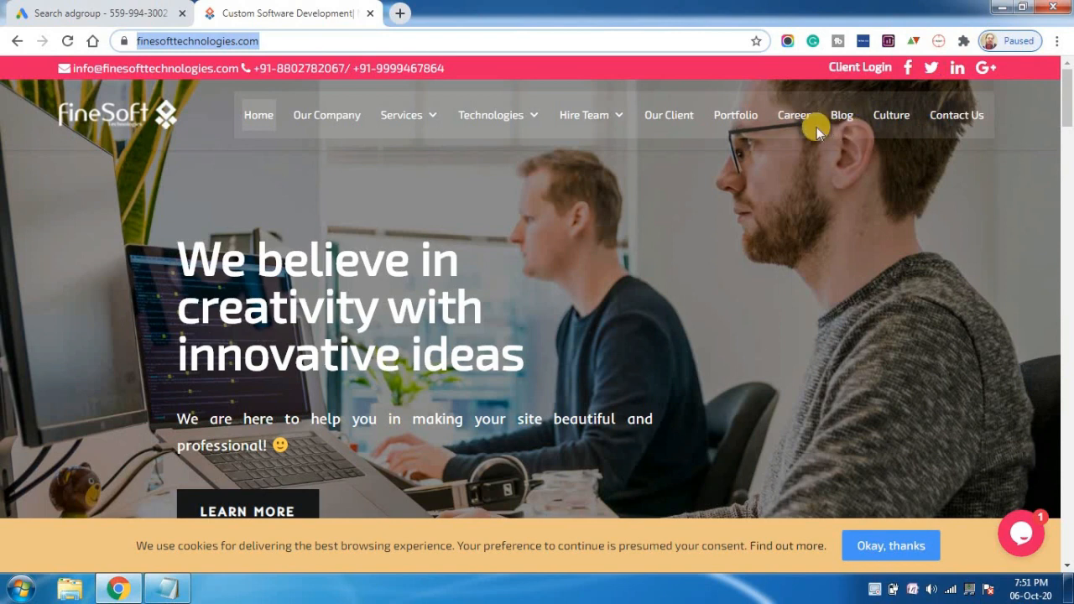
pyautogui.click(971, 121)
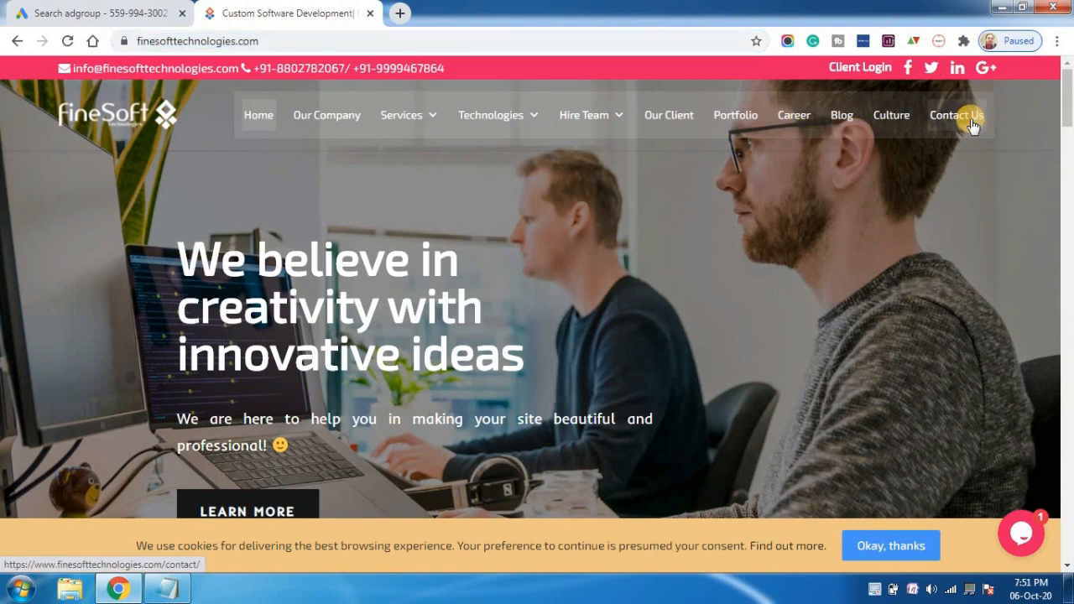
pyautogui.click(99, 13)
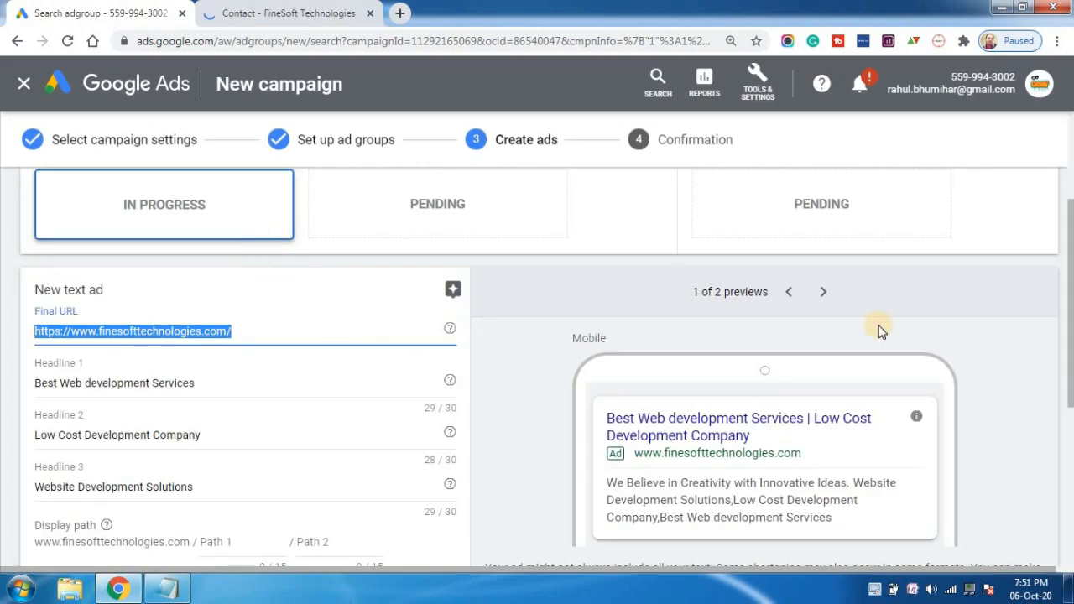
# Save the completed text ad and continue to the campaign confirmation.
pyautogui.moveTo(1072, 298); pyautogui.dragTo(1071, 425)
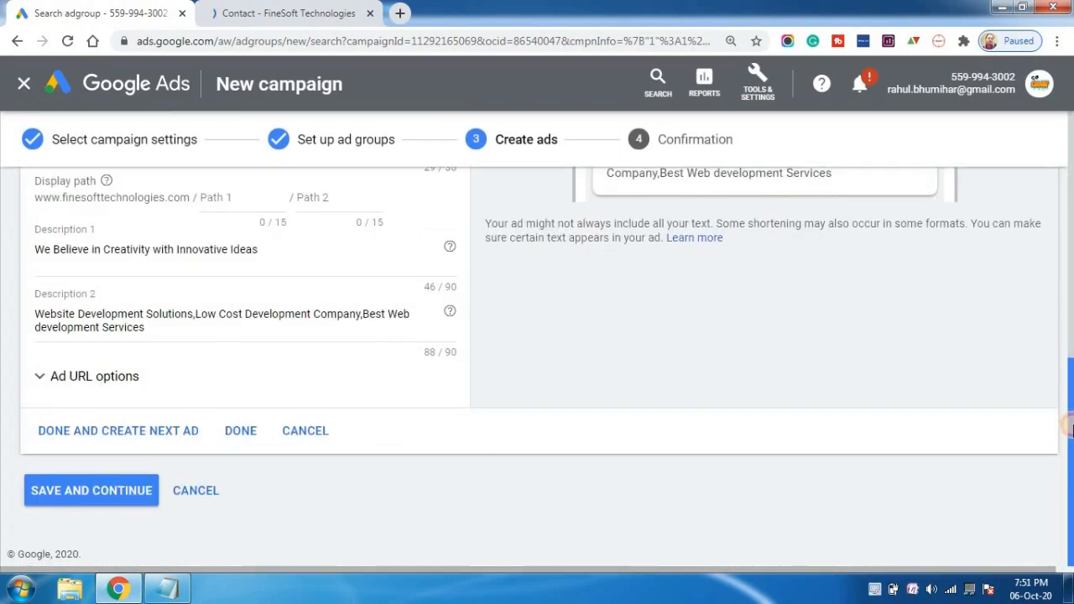
pyautogui.click(50, 496)
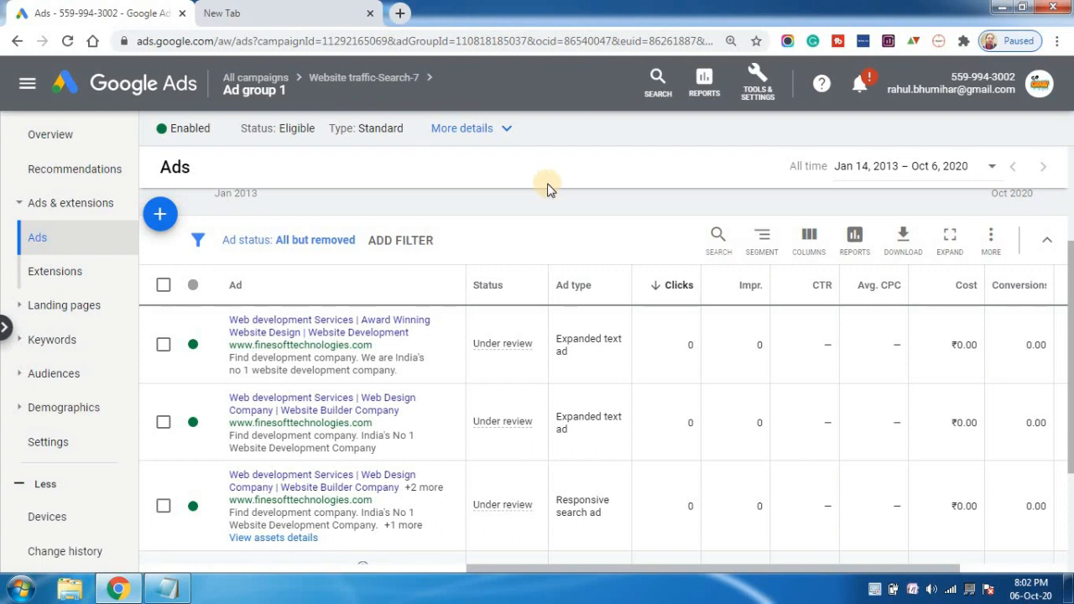
pyautogui.click(875, 592)
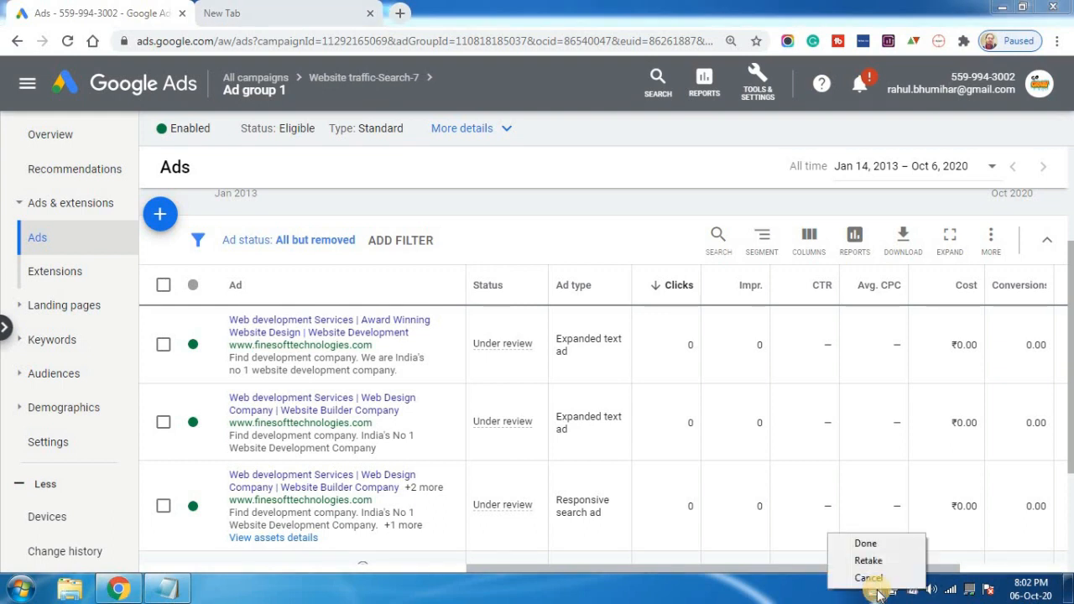